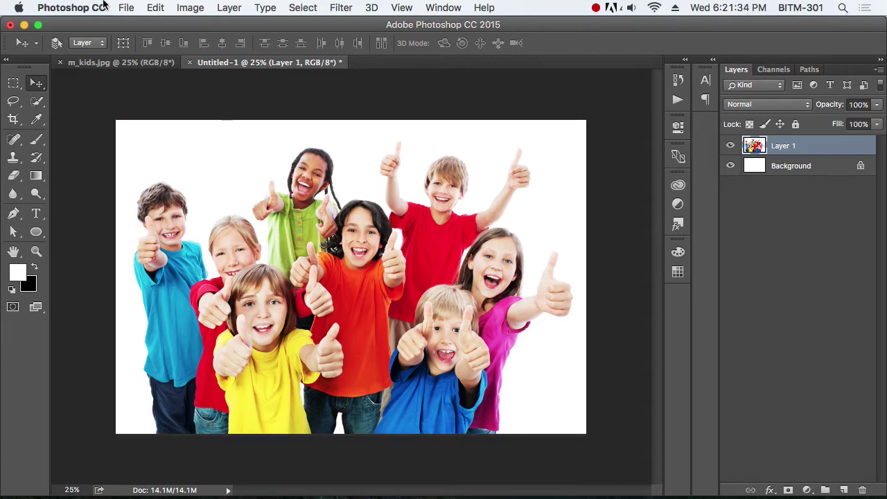
pyautogui.click(155, 7)
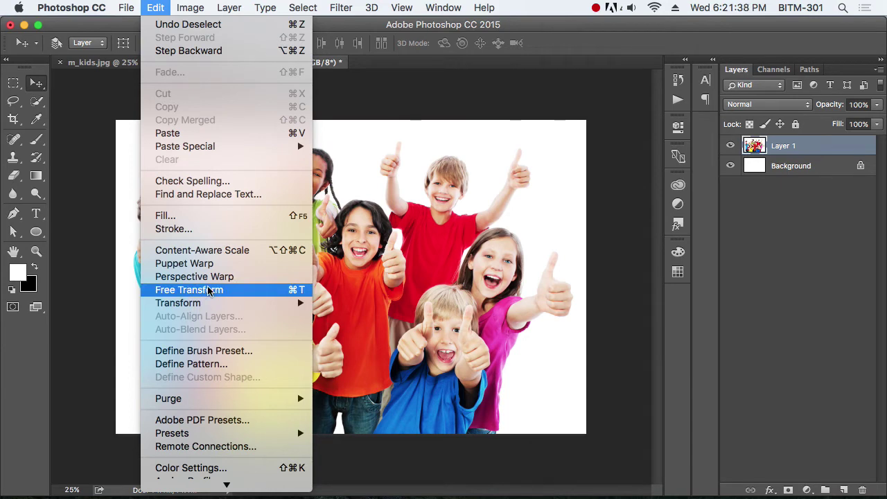
pyautogui.click(651, 85)
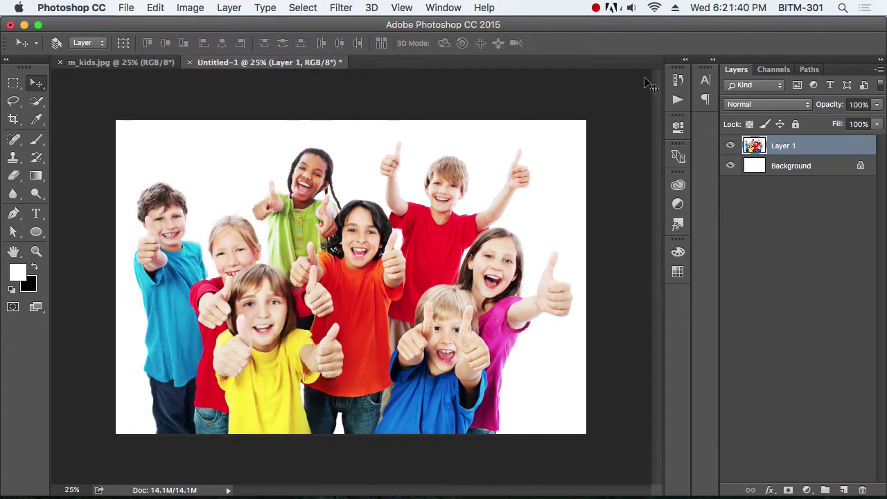
# - Toggle Layer 1's visibility and compare the untitled document with m_kids.jpg, leaving the layer shown
pyautogui.click(731, 145)
pyautogui.click(730, 145)
pyautogui.click(730, 145)
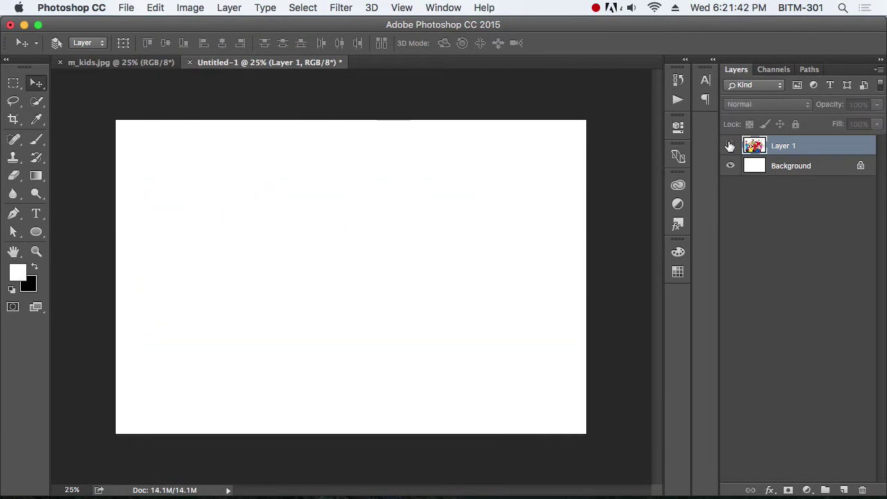
pyautogui.click(730, 146)
pyautogui.click(117, 62)
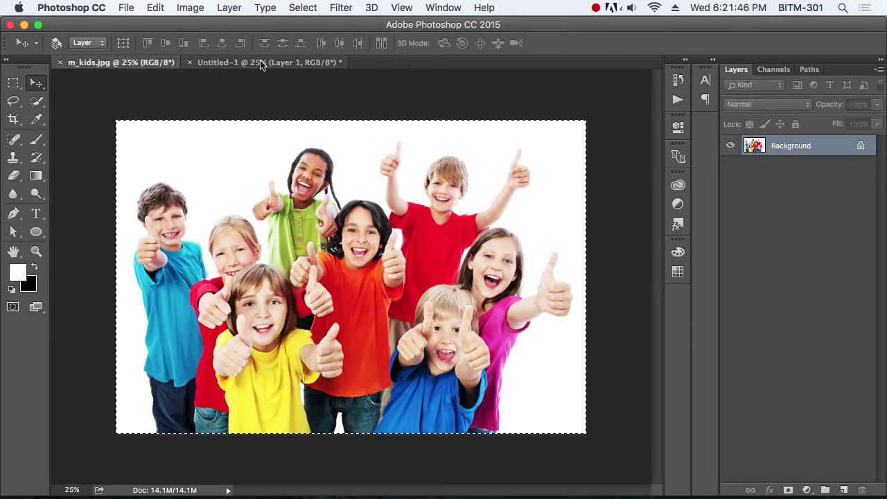
pyautogui.click(284, 62)
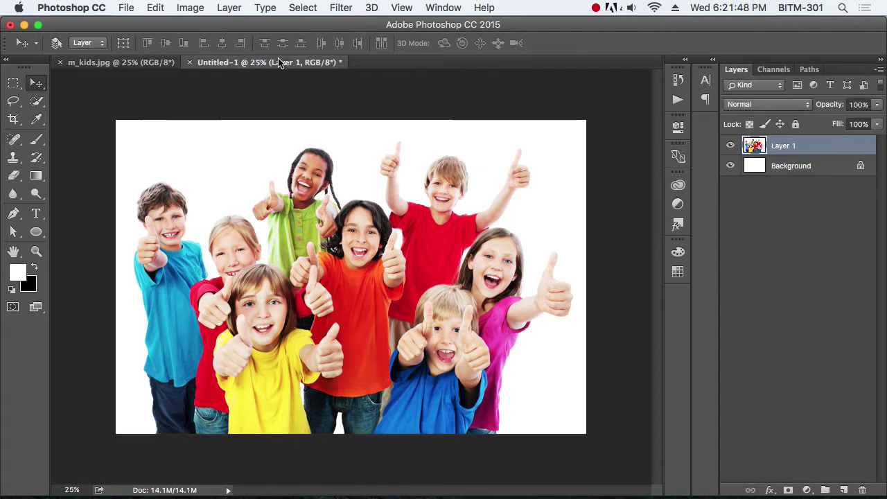
pyautogui.click(732, 145)
pyautogui.click(731, 145)
pyautogui.click(732, 145)
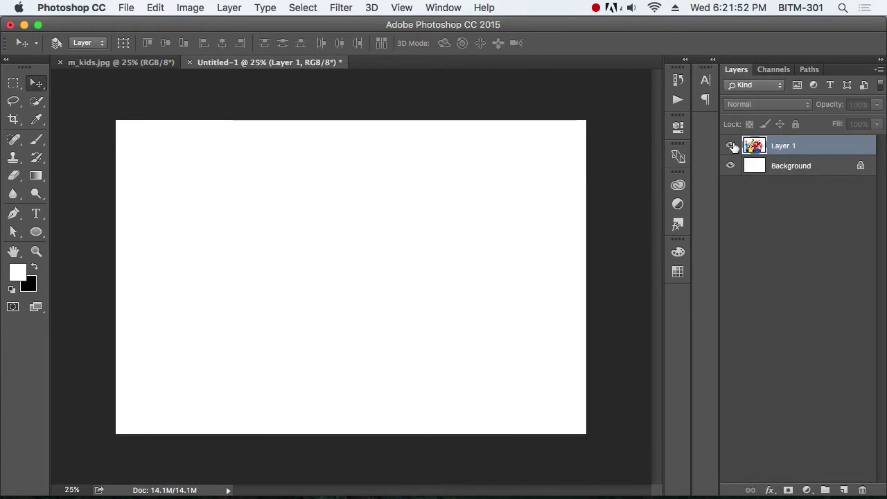
pyautogui.click(732, 145)
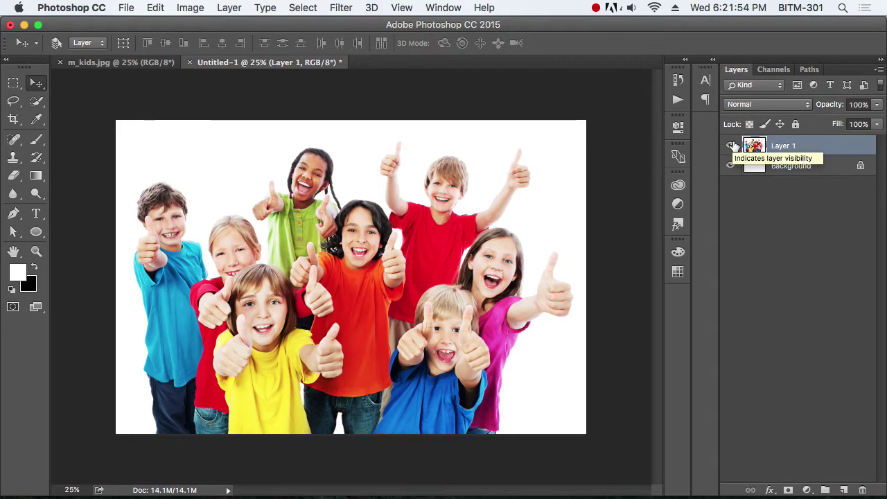
# - Try resizing Layer 1 with Free Transform, first to about 84% around its centre, finally to about 73% width and 78% height
pyautogui.click(188, 8)
pyautogui.moveTo(162, 8)
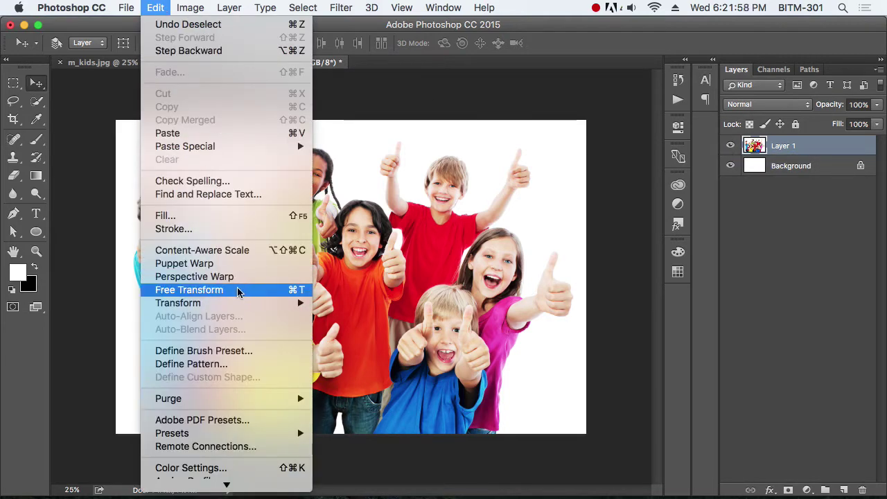
pyautogui.click(293, 294)
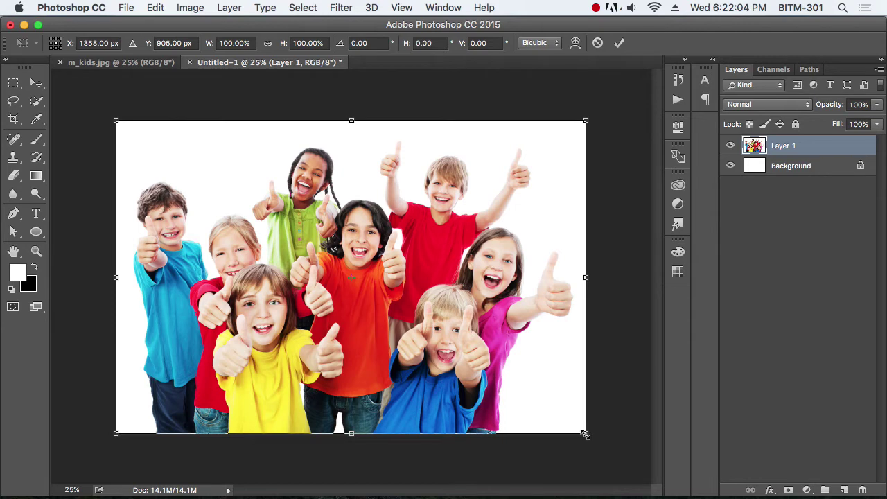
pyautogui.moveTo(585, 435); pyautogui.dragTo(548, 409)
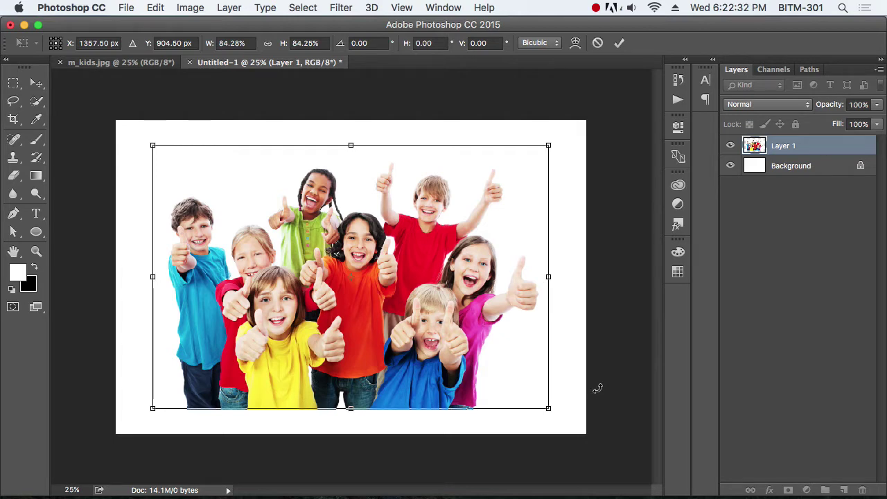
pyautogui.moveTo(548, 408); pyautogui.dragTo(461, 334)
pyautogui.moveTo(463, 239); pyautogui.dragTo(578, 240)
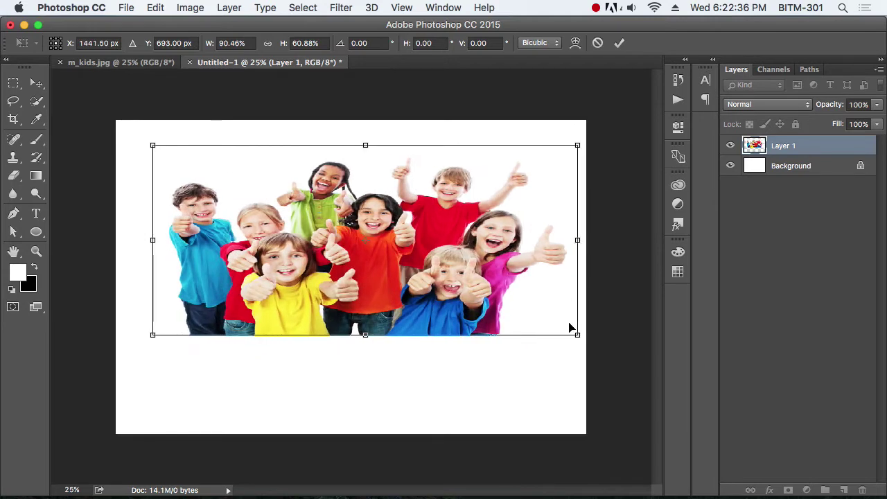
pyautogui.moveTo(579, 338); pyautogui.dragTo(499, 393)
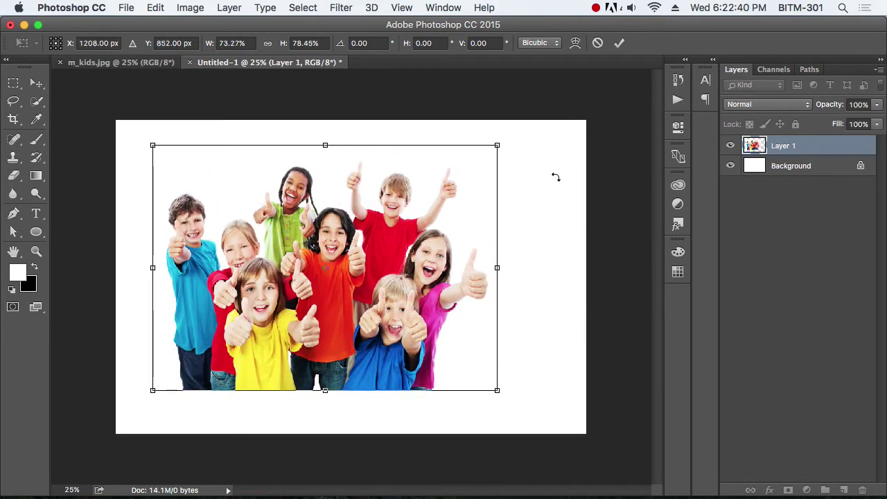
# - Try rotating Layer 1 about 28° clockwise and back to about 3°, and cancel the transform
pyautogui.moveTo(509, 136); pyautogui.dragTo(584, 235)
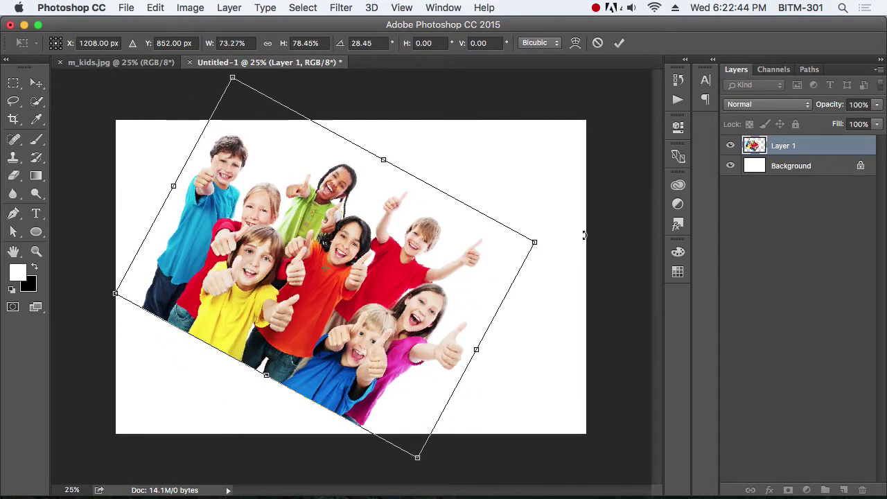
pyautogui.moveTo(586, 255); pyautogui.dragTo(585, 153)
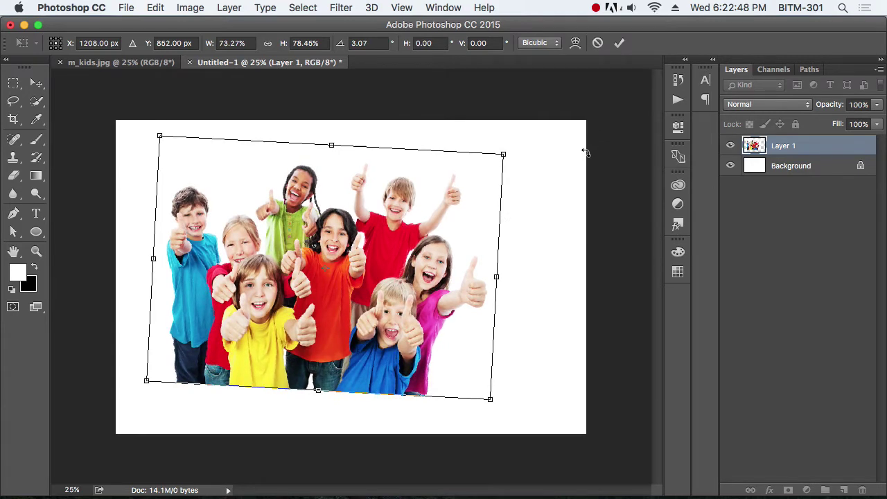
pyautogui.press('Escape')
# - Scale Layer 1 proportionally around its centre to about 55% and move the picture slightly up and to the left on the canvas
pyautogui.press('super+t')
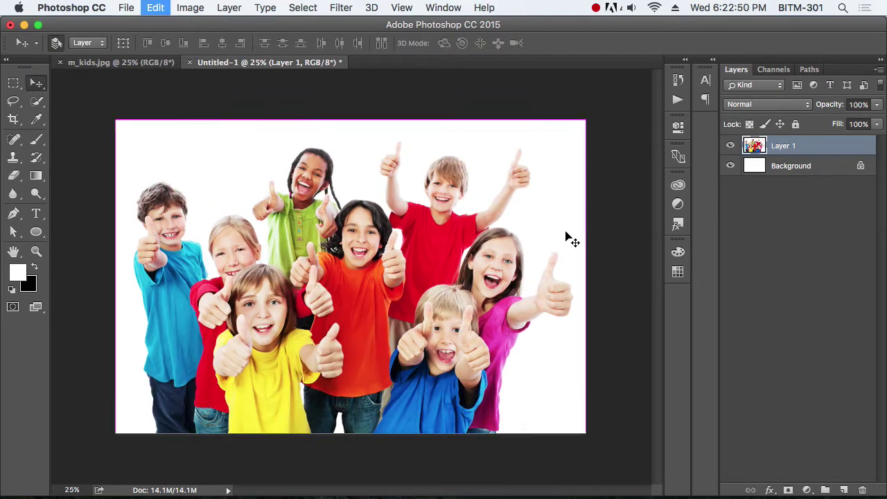
pyautogui.moveTo(587, 433); pyautogui.dragTo(487, 353)
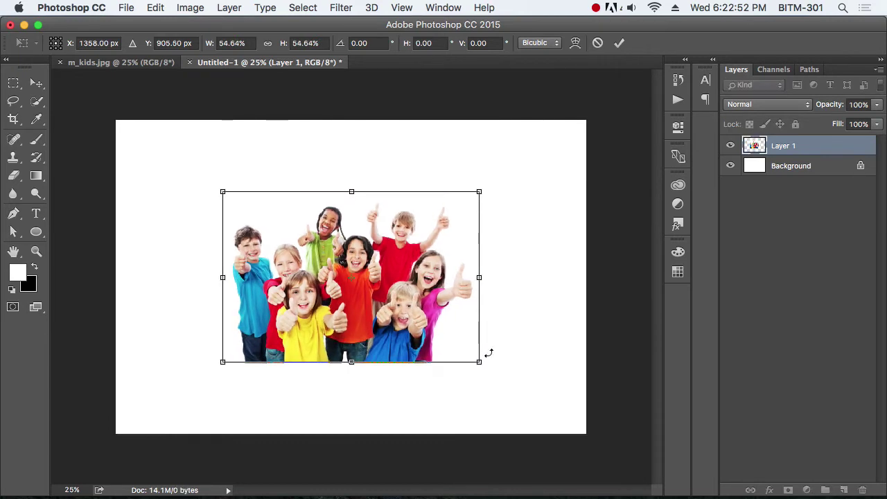
pyautogui.press('Return')
pyautogui.moveTo(420, 279); pyautogui.dragTo(384, 258)
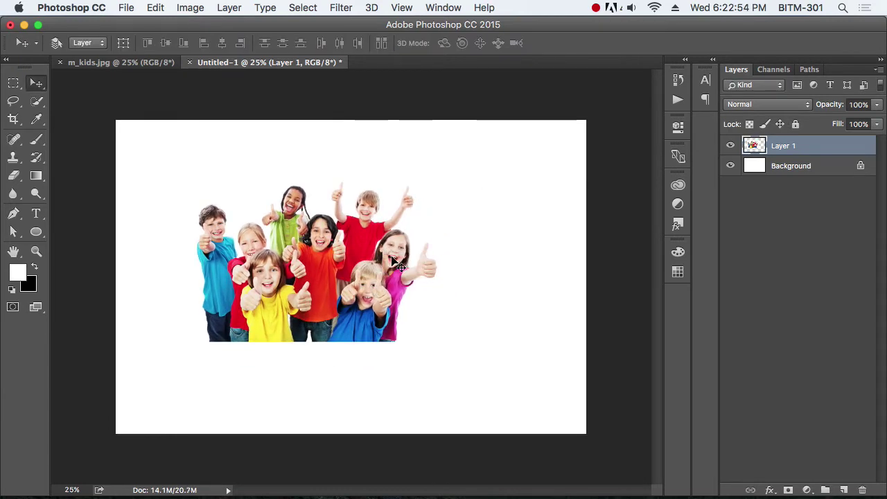
# - Try the Scale transform on Layer 1, enlarging it to about 125% and stretching its width to about 197%, and cancel it
pyautogui.press('super+t')
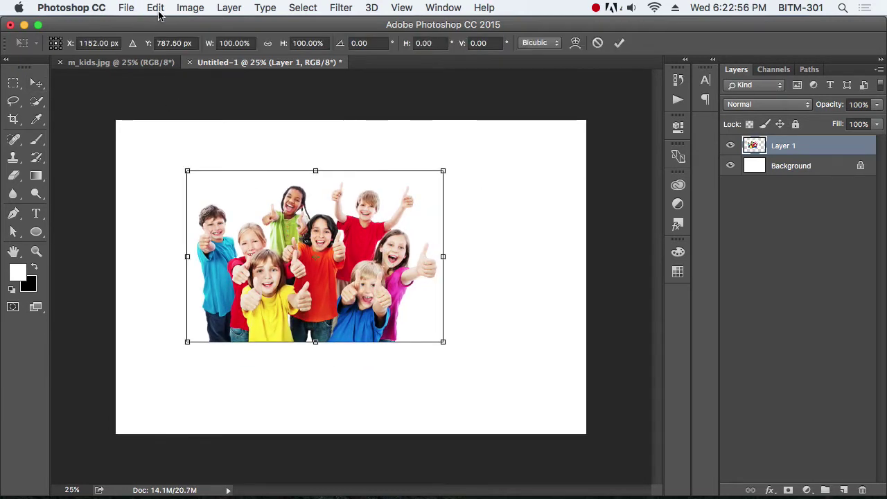
pyautogui.click(154, 9)
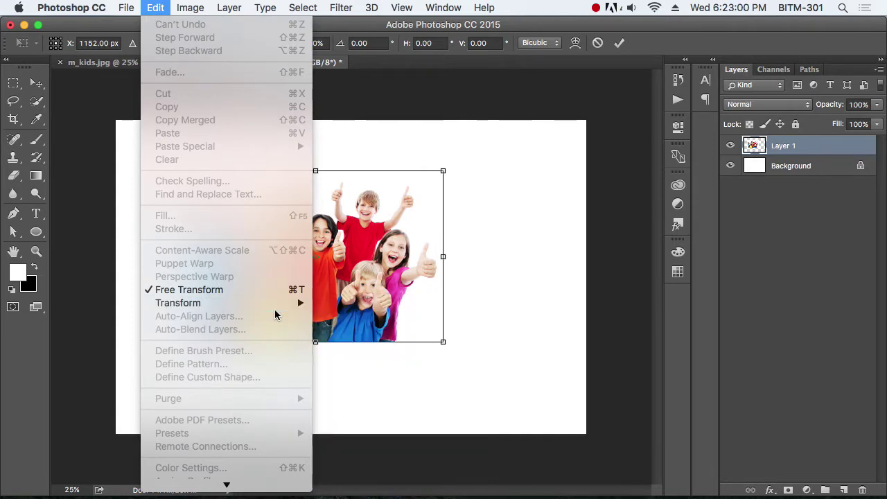
pyautogui.moveTo(281, 303)
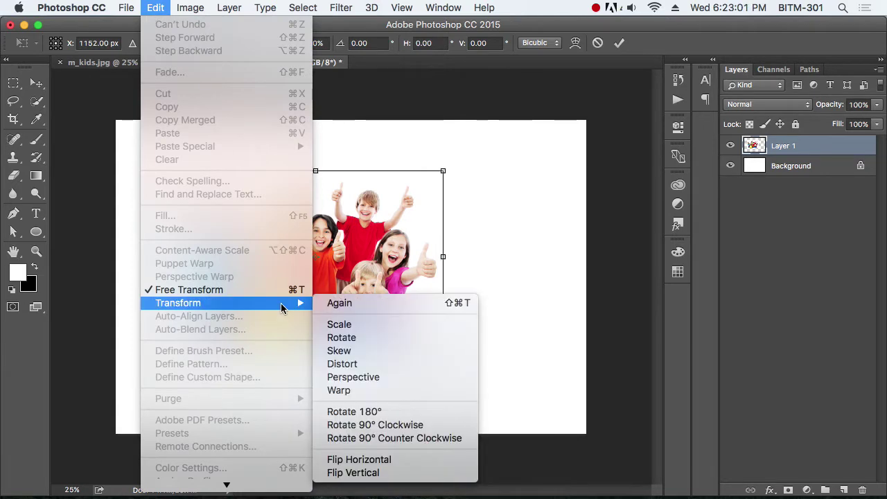
pyautogui.click(366, 330)
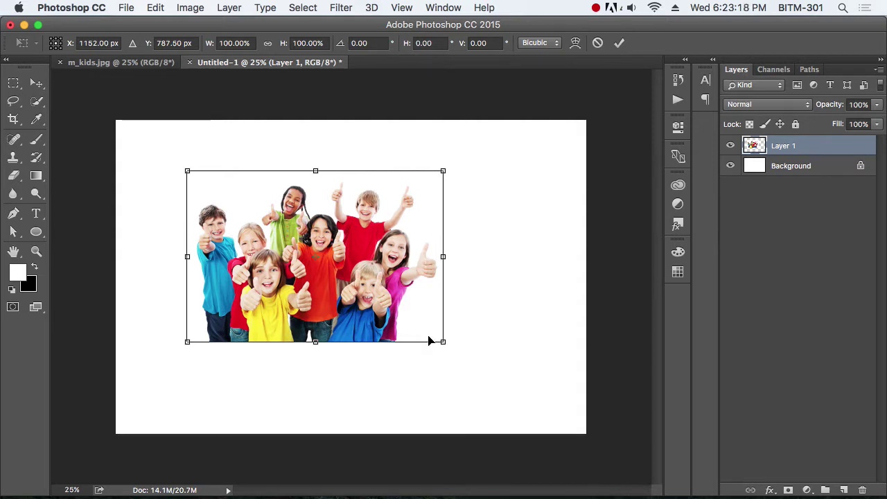
pyautogui.moveTo(443, 342); pyautogui.dragTo(503, 392)
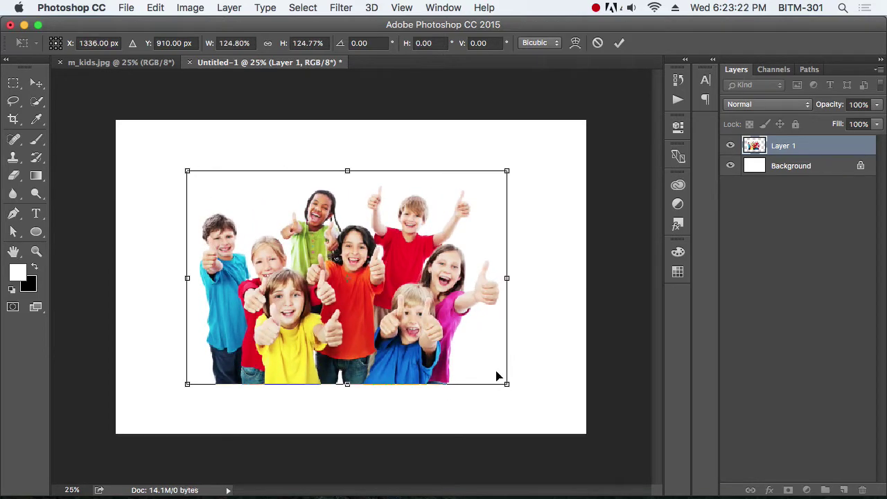
pyautogui.moveTo(508, 279); pyautogui.dragTo(689, 306)
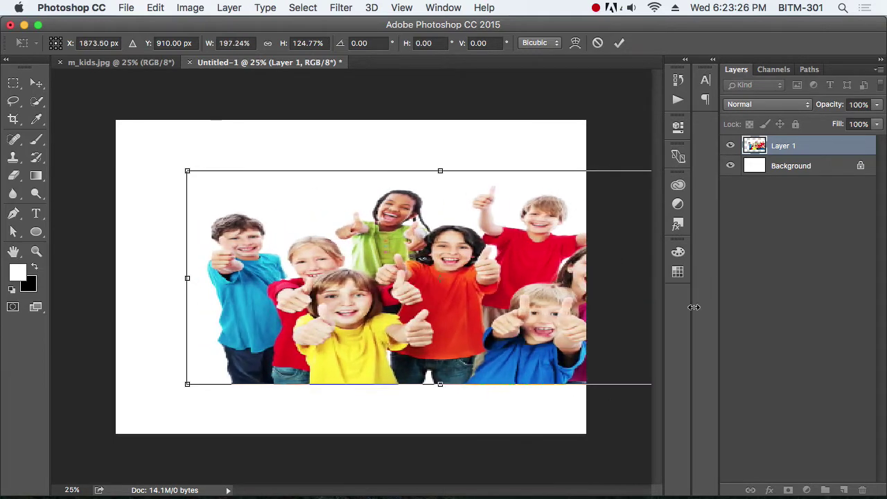
pyautogui.moveTo(516, 292); pyautogui.dragTo(439, 284)
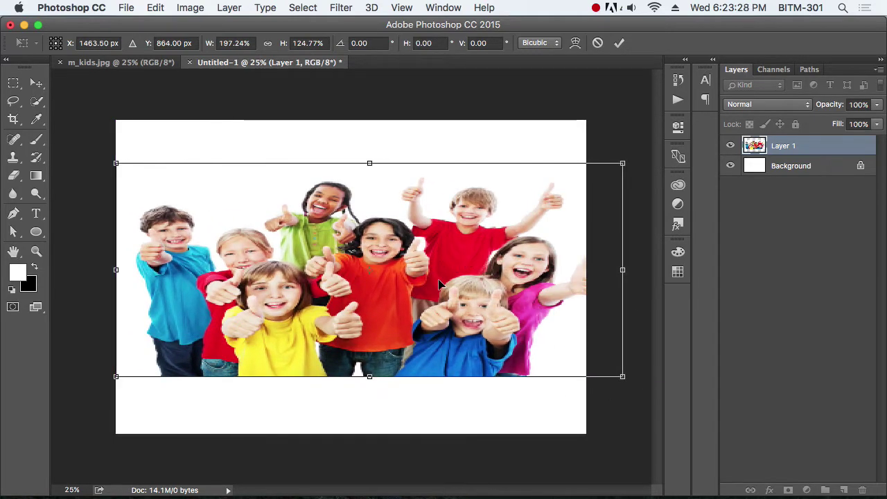
pyautogui.press('super+z')
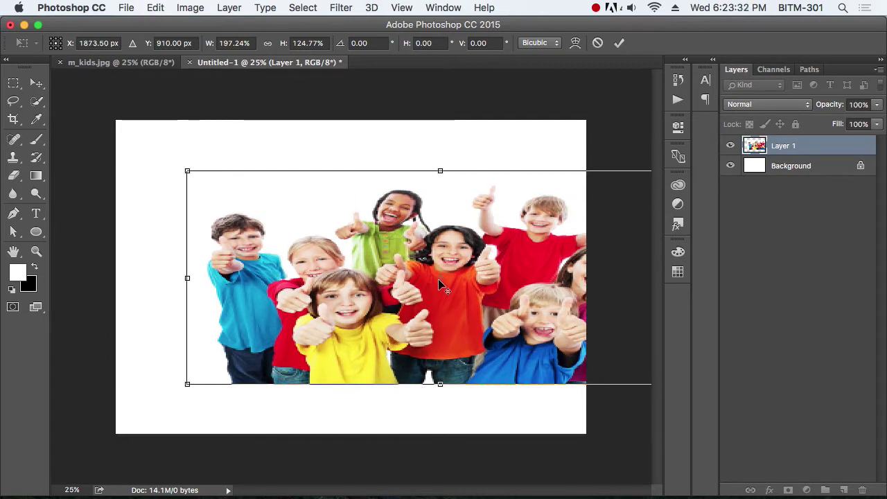
pyautogui.press('Escape')
# - Try scaling Layer 1 proportionally to about 134% and freely to about 147% width and 91% height, and cancel the transform
pyautogui.press('super+t')
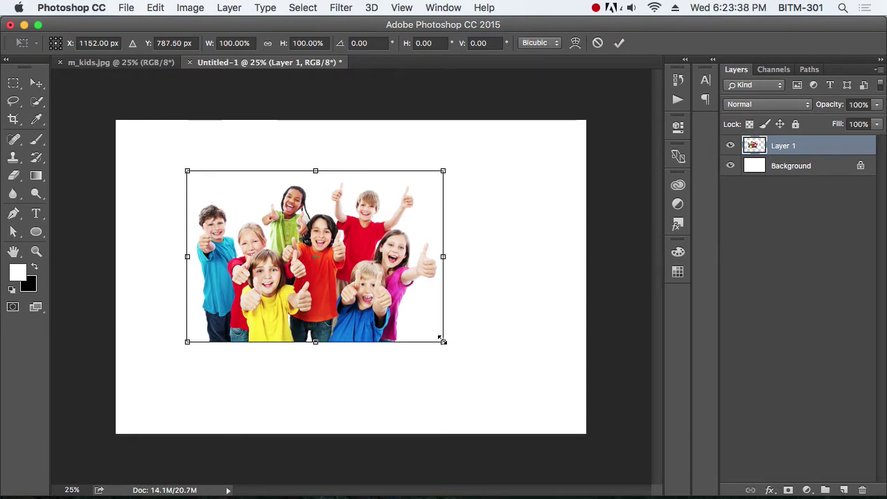
pyautogui.moveTo(441, 339); pyautogui.dragTo(512, 425)
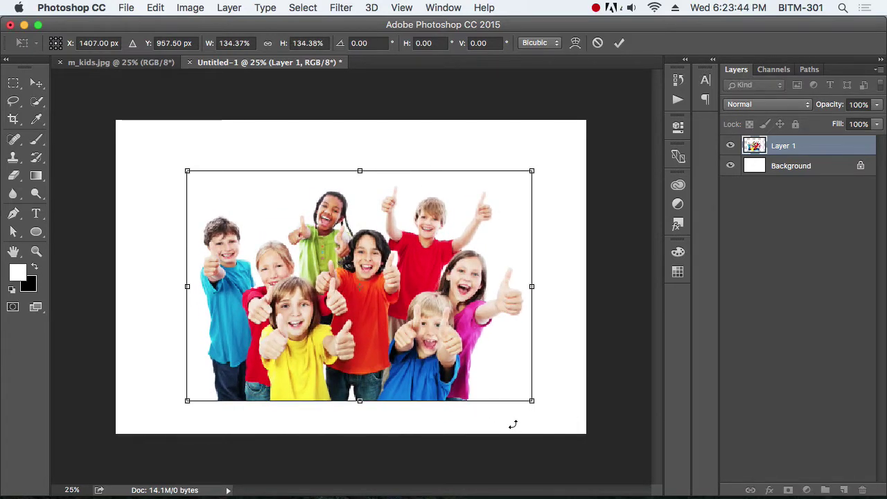
pyautogui.moveTo(532, 402); pyautogui.dragTo(564, 330)
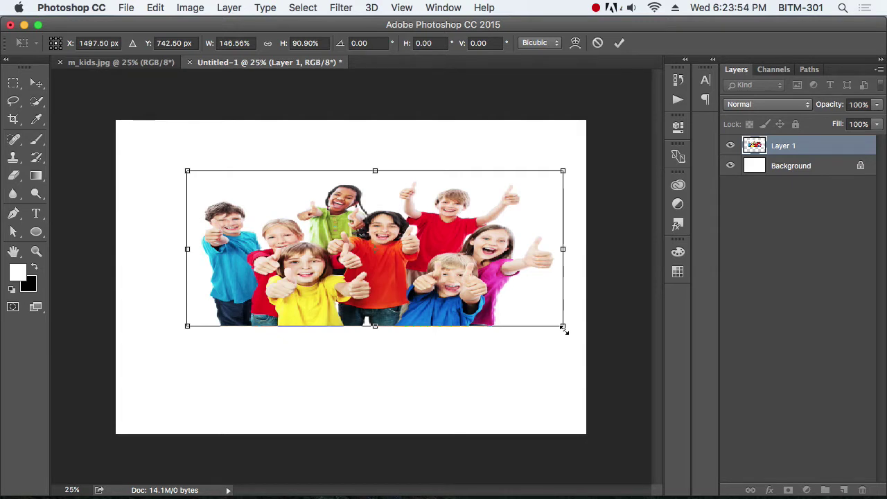
pyautogui.press('Escape')
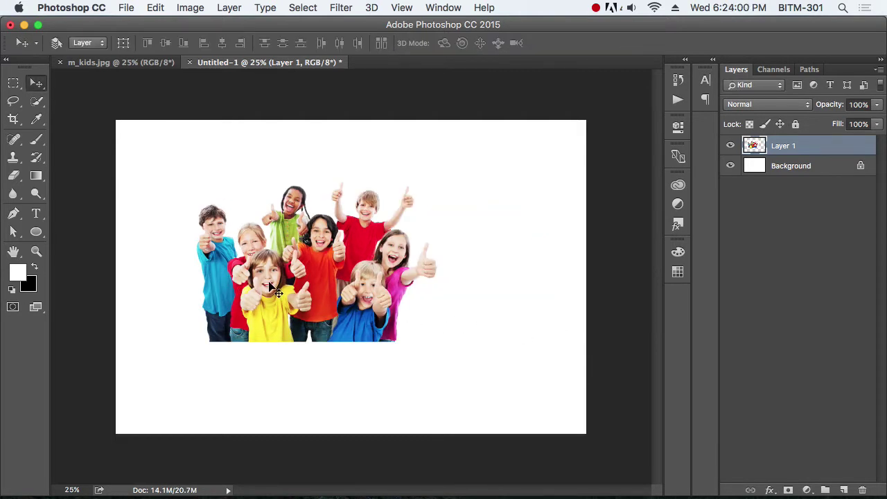
# - Try squashing only the height of Layer 1 to about 87% with Free Transform, and cancel it
pyautogui.press('super+t')
pyautogui.moveTo(315, 343); pyautogui.dragTo(315, 319)
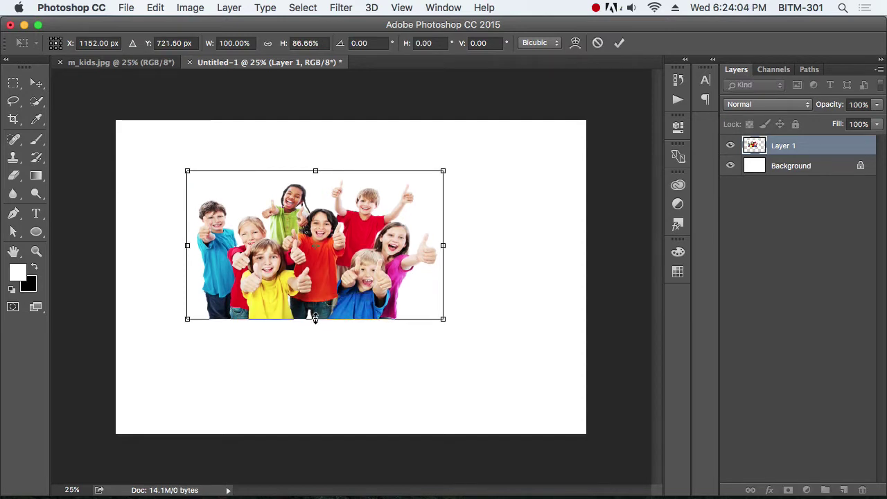
pyautogui.press('Escape')
# - Try a rectangular marquee selection across the upper part of the children, shift it slightly, and deselect it
pyautogui.press('m')
pyautogui.moveTo(185, 197); pyautogui.dragTo(470, 288)
pyautogui.moveTo(432, 266); pyautogui.dragTo(424, 271)
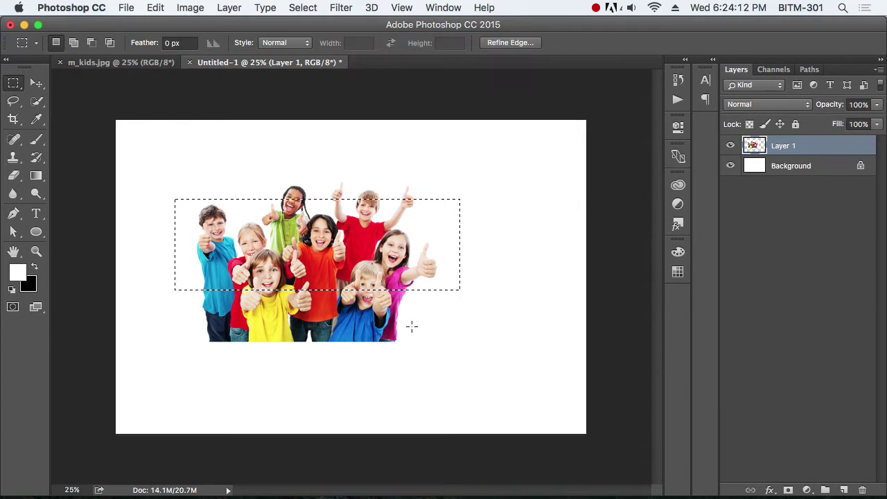
pyautogui.click(458, 327)
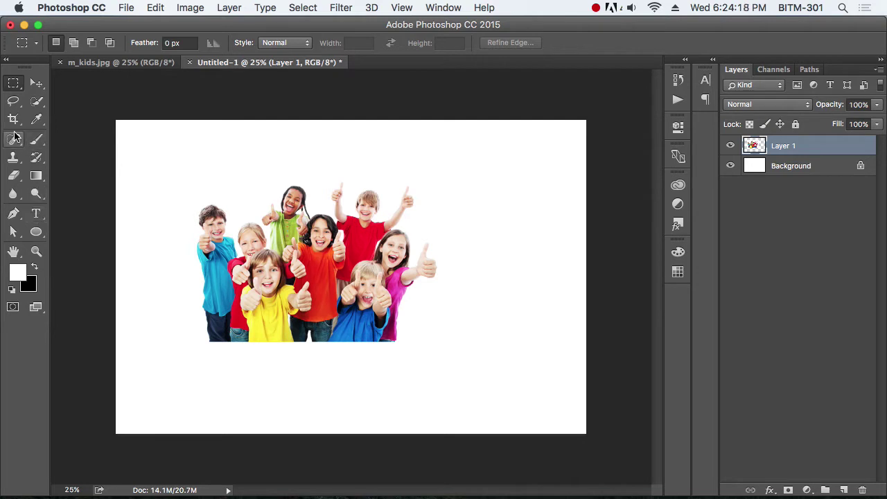
# - Draw a white rectangle shape about 1606 × 445 px across the middle of the children and switch to the Move tool
pyautogui.click(36, 233)
pyautogui.rightClick(36, 233)
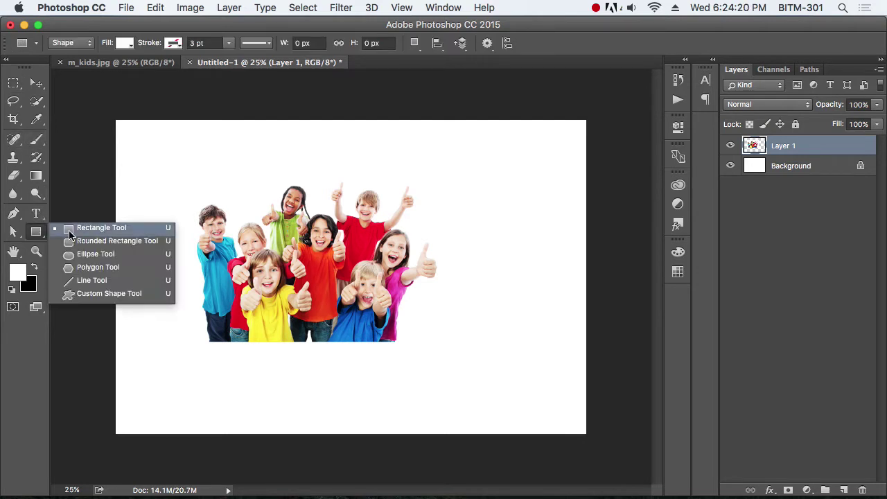
pyautogui.click(70, 229)
pyautogui.moveTo(168, 207); pyautogui.dragTo(447, 284)
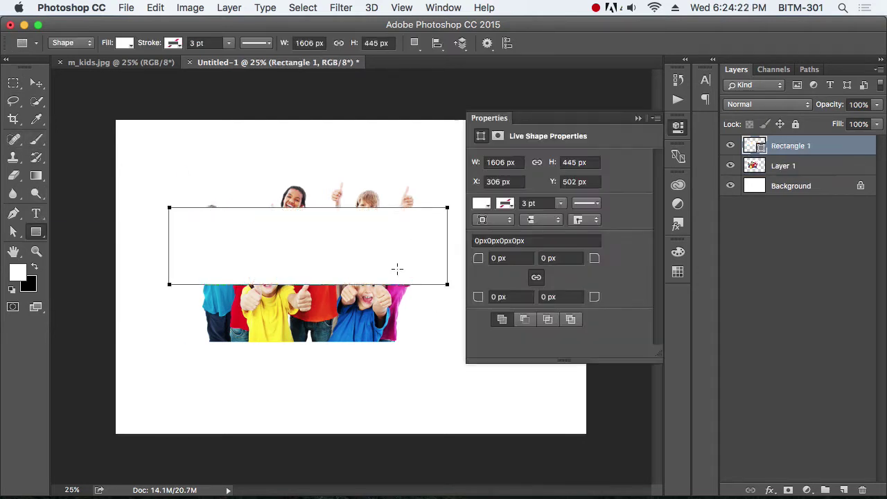
pyautogui.click(36, 83)
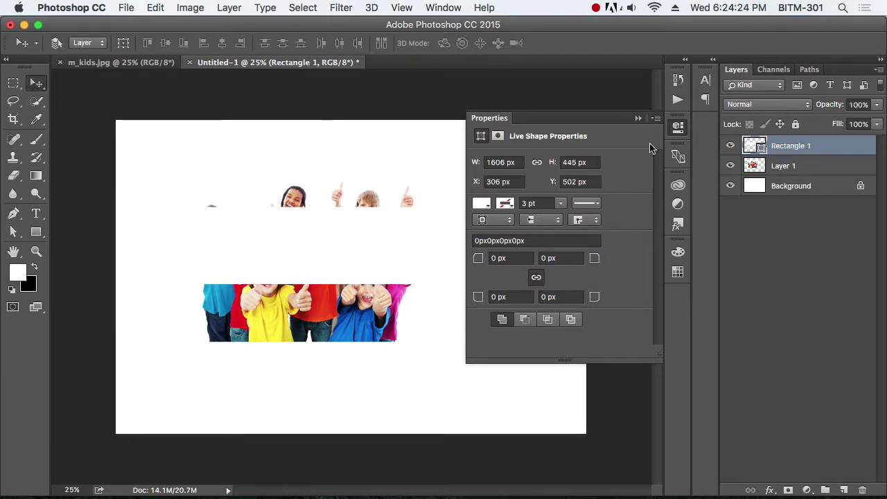
# - Move Rectangle 1 below Layer 1 in the layer stack and change its fill colour to ff0000
pyautogui.click(678, 126)
pyautogui.moveTo(788, 145); pyautogui.dragTo(791, 172)
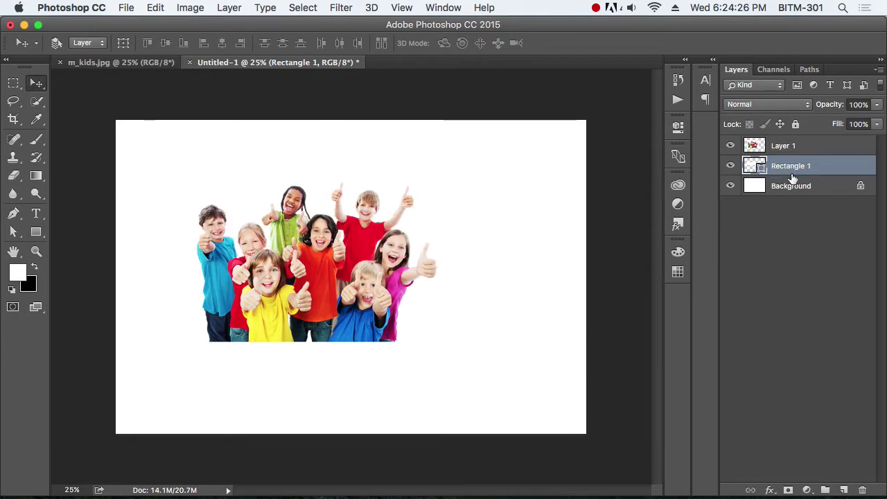
pyautogui.doubleClick(762, 168)
pyautogui.write('ff0000')
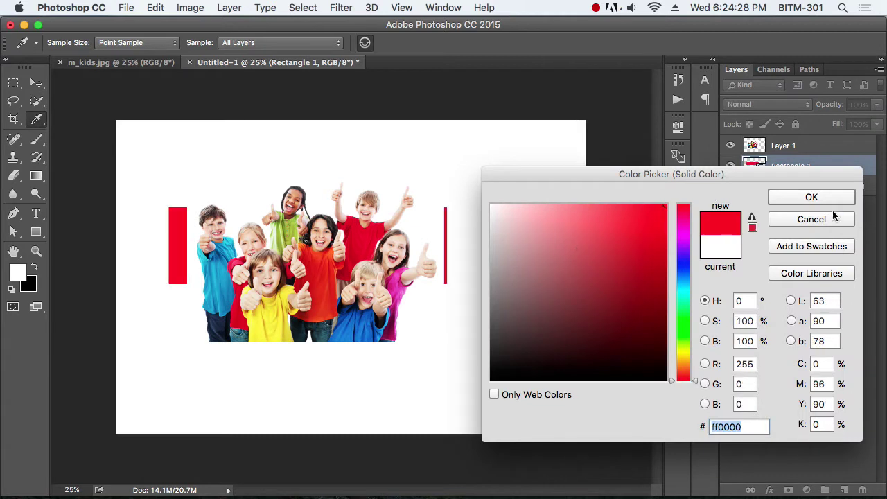
pyautogui.click(825, 197)
# - Clip Layer 1 to Rectangle 1 and fit the picture inside it, scaling proportionally to about 75% and slightly smaller, roughly centred horizontally
pyautogui.keyDown('alt'); pyautogui.click(793, 149); pyautogui.keyUp('alt')
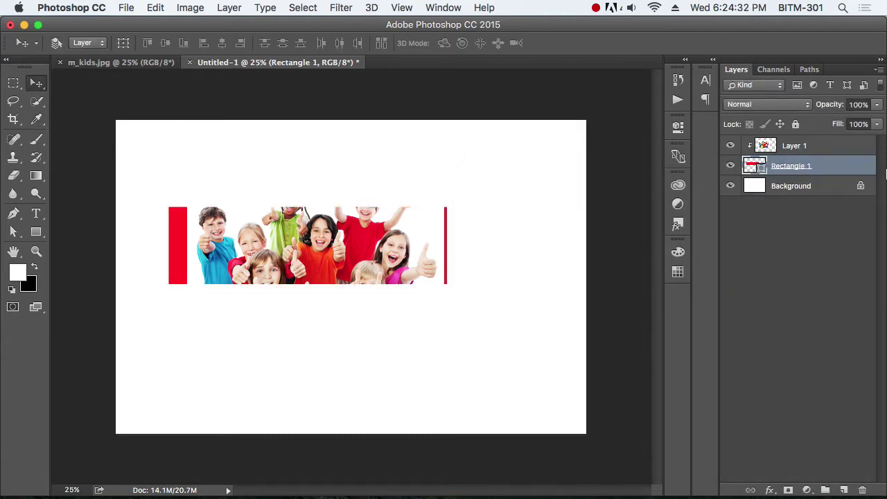
pyautogui.click(810, 145)
pyautogui.press('super')
pyautogui.press('super+t')
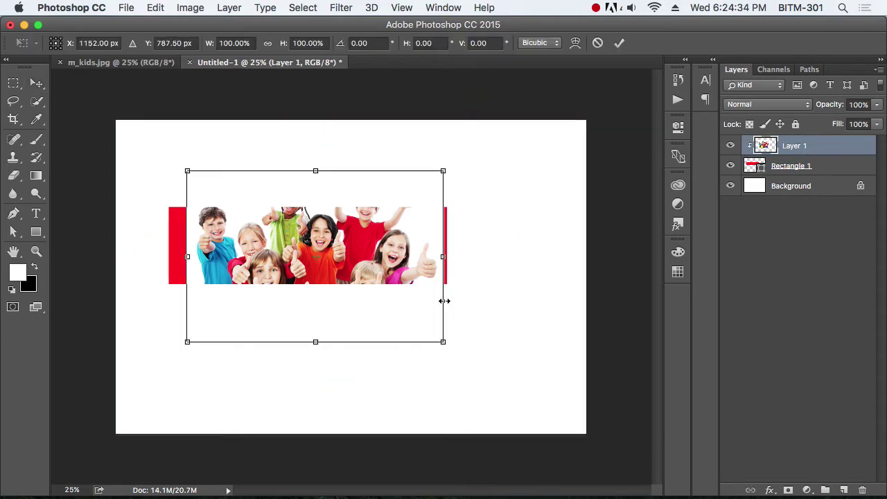
pyautogui.moveTo(445, 339); pyautogui.dragTo(413, 322)
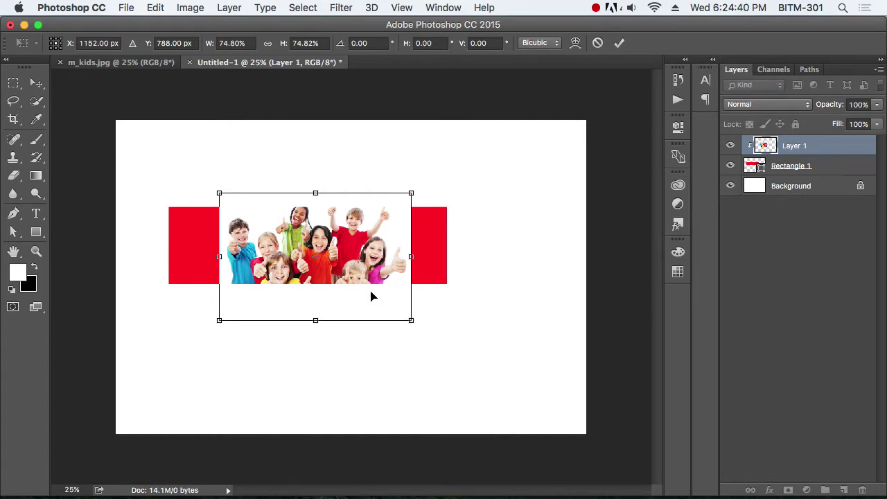
pyautogui.moveTo(370, 296); pyautogui.dragTo(372, 294)
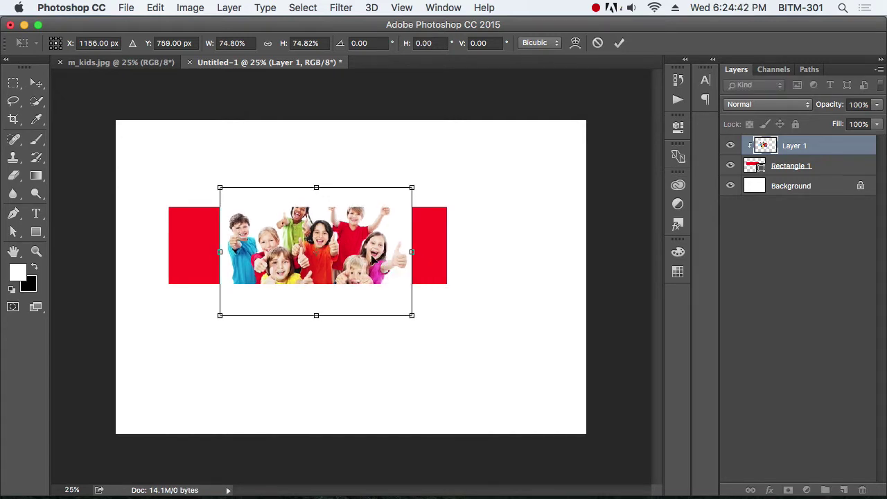
pyautogui.moveTo(411, 316); pyautogui.dragTo(405, 311)
pyautogui.press('Return')
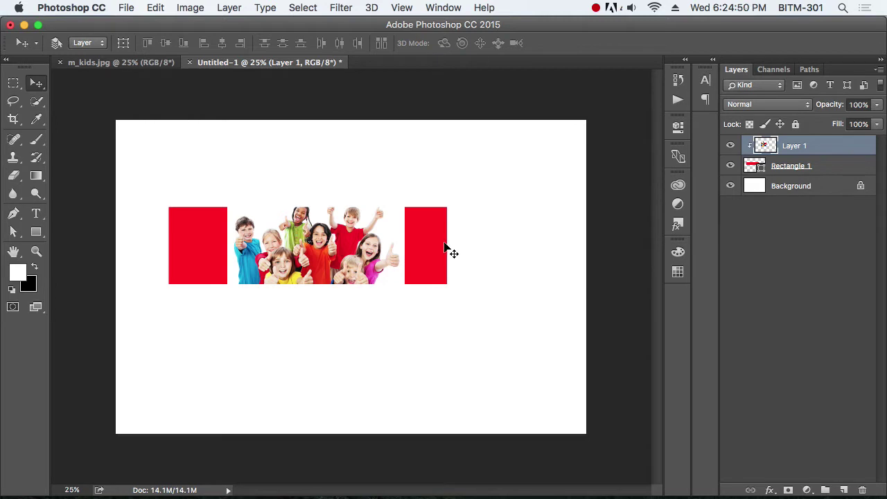
pyautogui.moveTo(347, 243); pyautogui.dragTo(332, 242)
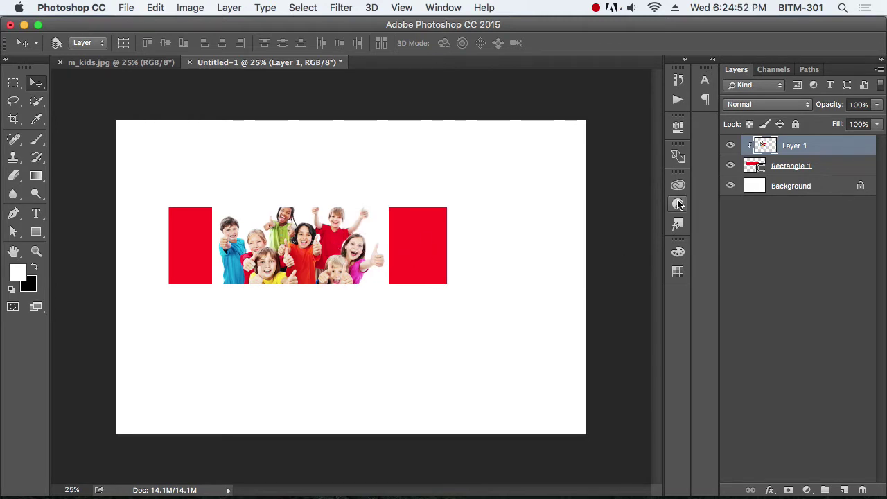
pyautogui.moveTo(349, 254); pyautogui.dragTo(355, 254)
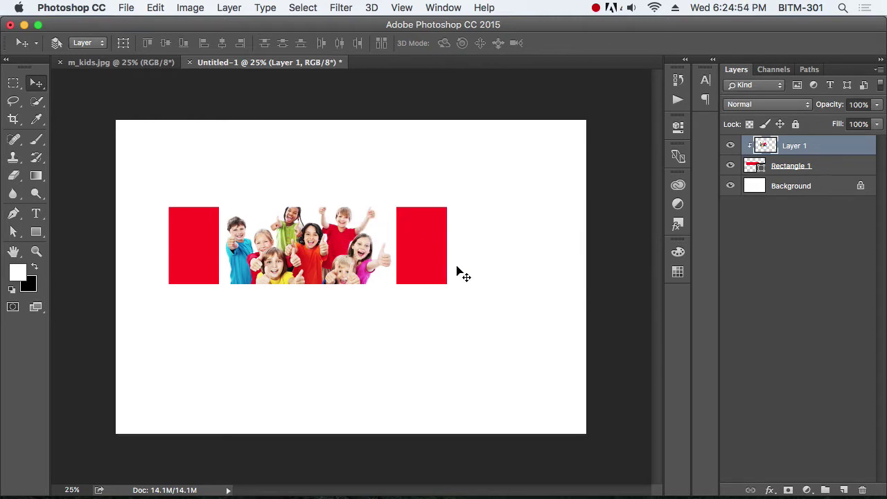
# - Select the exposed red areas on both sides of the children, fill them with white on Layer 1, and deselect
pyautogui.press('m')
pyautogui.moveTo(395, 202); pyautogui.dragTo(454, 289)
pyautogui.moveTo(222, 202); pyautogui.dragTo(165, 287)
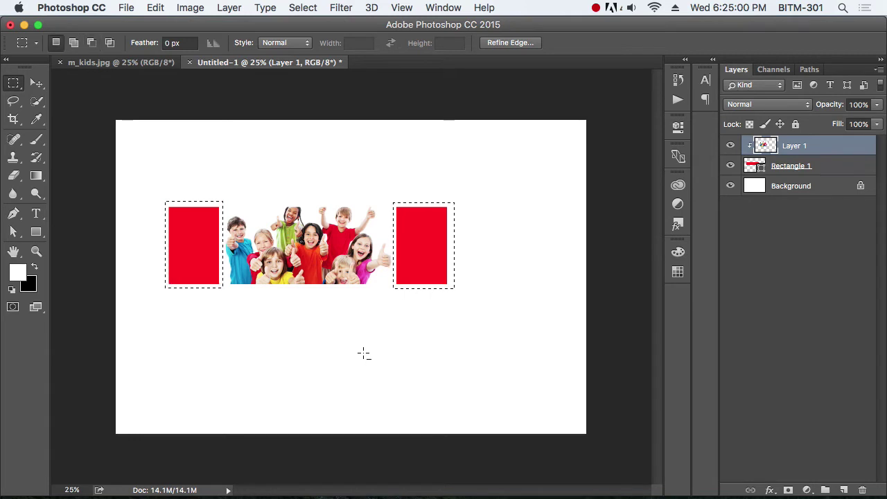
pyautogui.press('Delete')
pyautogui.press('super+d')
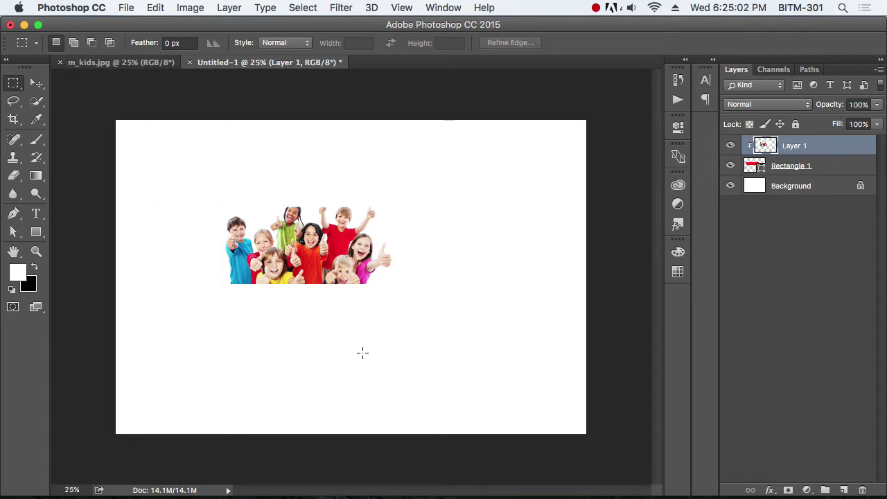
# - Fill the Background layer with black and squash the height of Layer 1 to about 86% with Free Transform
pyautogui.click(777, 192)
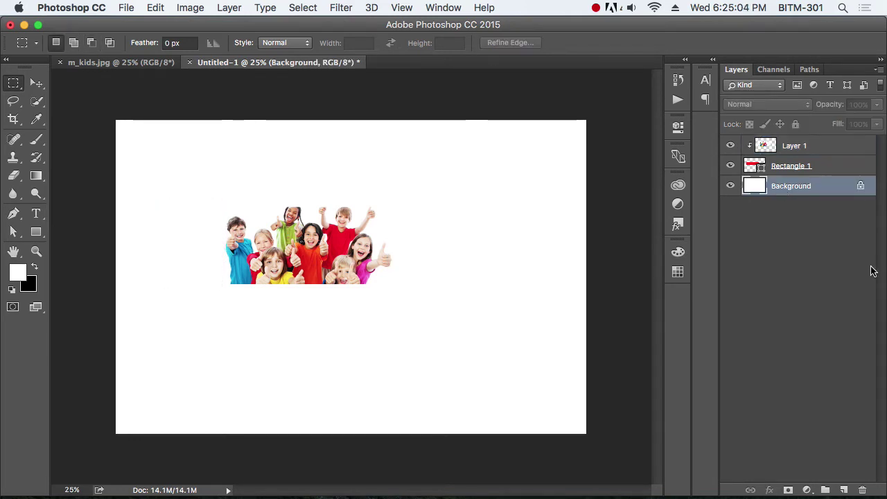
pyautogui.press('super+BackSpace')
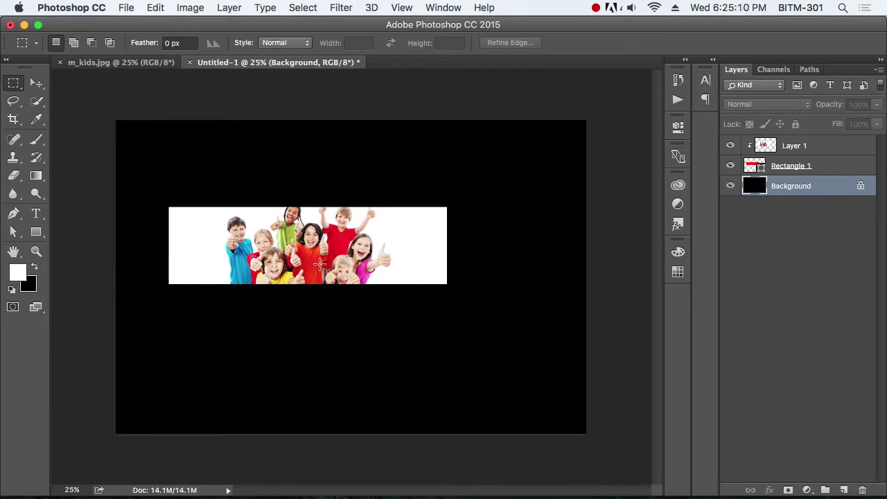
pyautogui.click(771, 148)
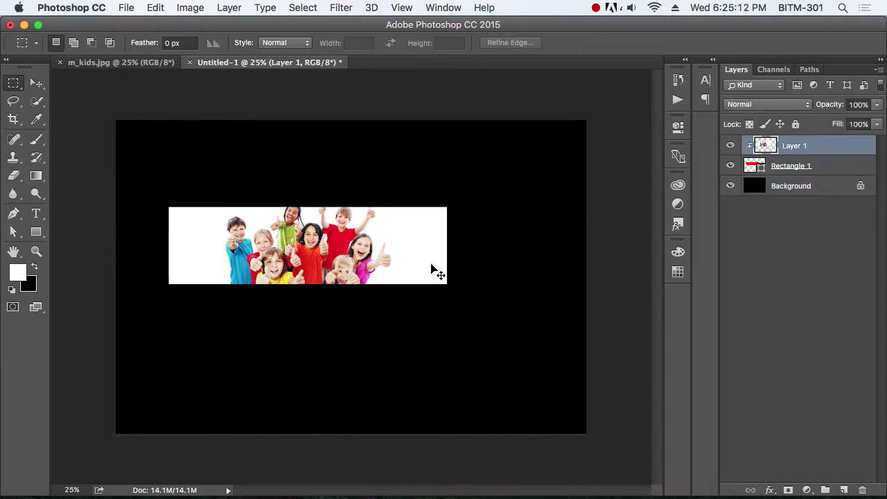
pyautogui.hotkey('ctrl', 't')
pyautogui.moveTo(313, 311); pyautogui.dragTo(312, 294)
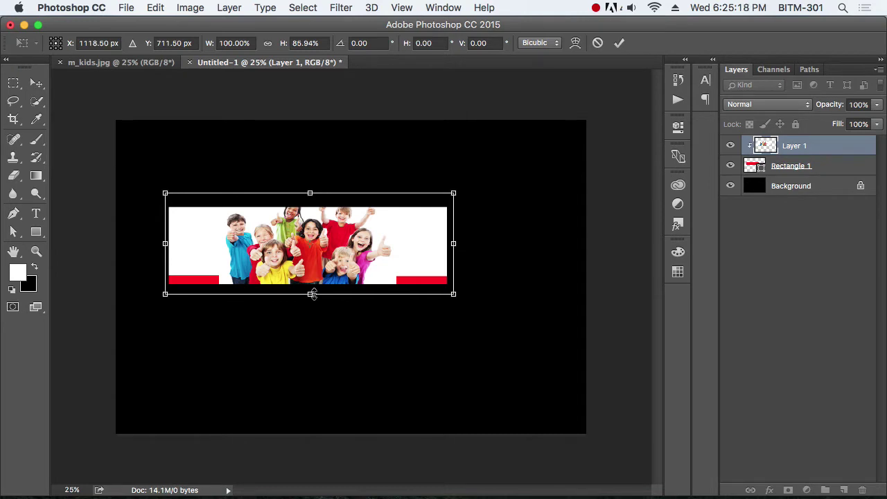
pyautogui.press('Return')
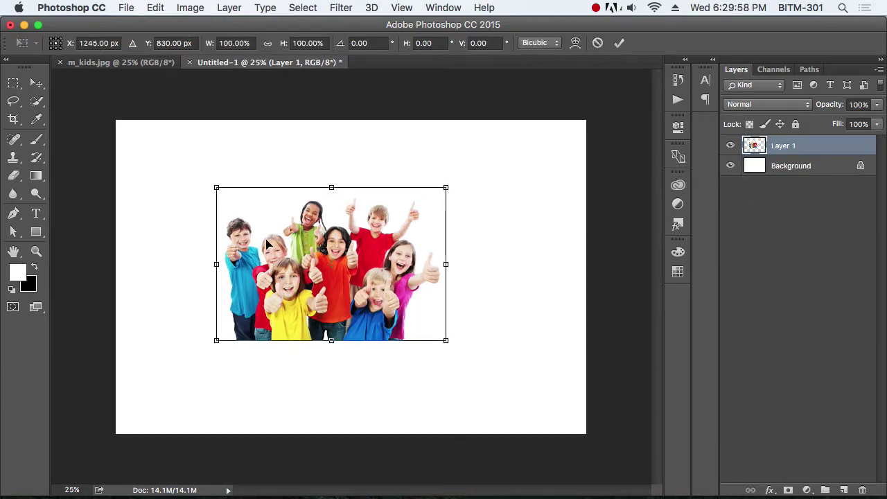
# - Try the Rotate transform on Layer 1, turning it to about -3° and back to about 0.9°
pyautogui.click(155, 8)
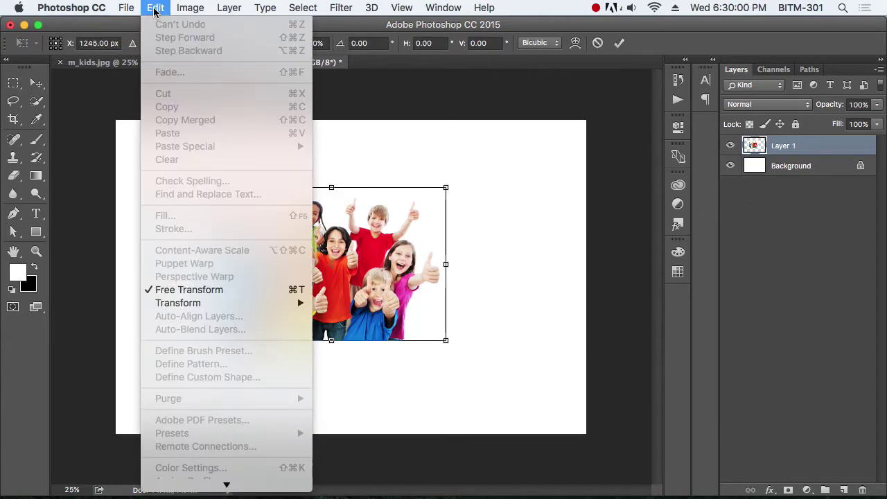
pyautogui.moveTo(230, 303)
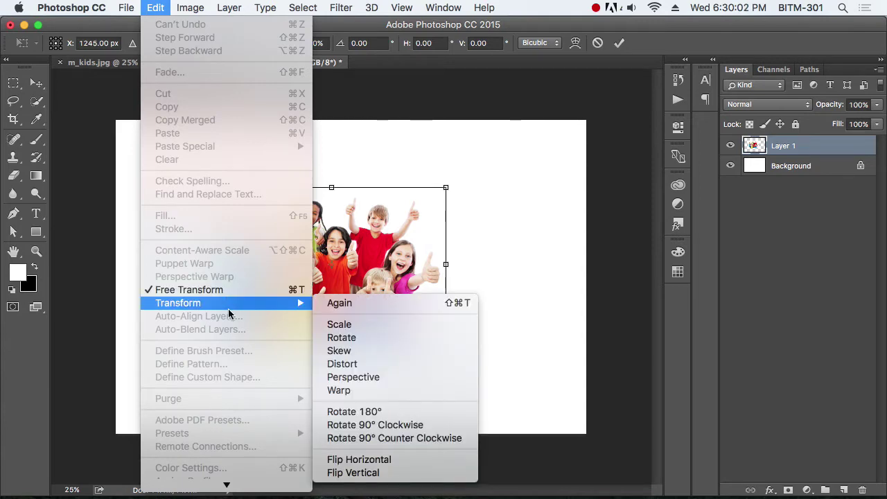
pyautogui.click(382, 337)
pyautogui.moveTo(459, 356); pyautogui.dragTo(447, 339)
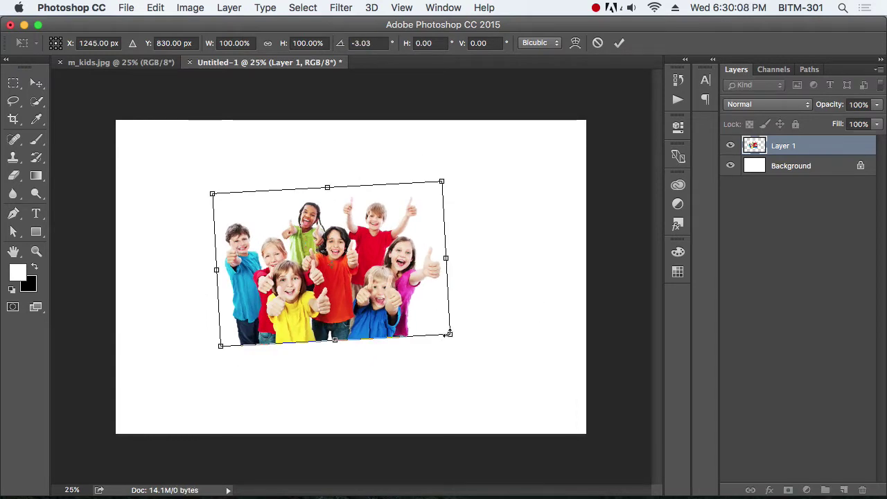
pyautogui.moveTo(475, 279); pyautogui.dragTo(477, 349)
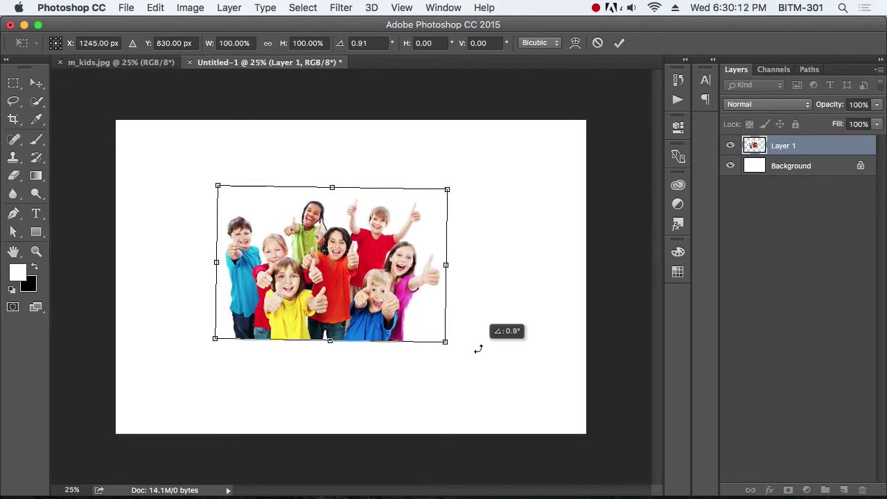
# - Try the Skew transform on Layer 1, slanting its bottom, right and top edges, and cancel the transform
pyautogui.click(155, 8)
pyautogui.moveTo(237, 302)
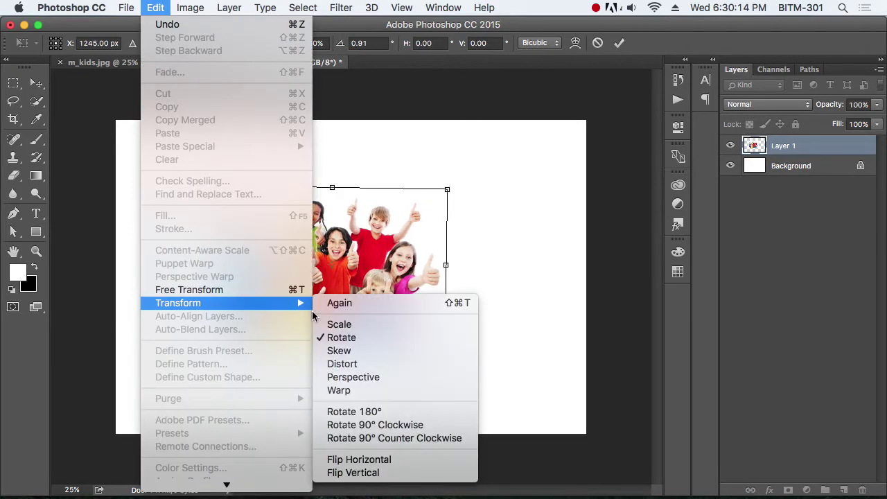
pyautogui.click(399, 356)
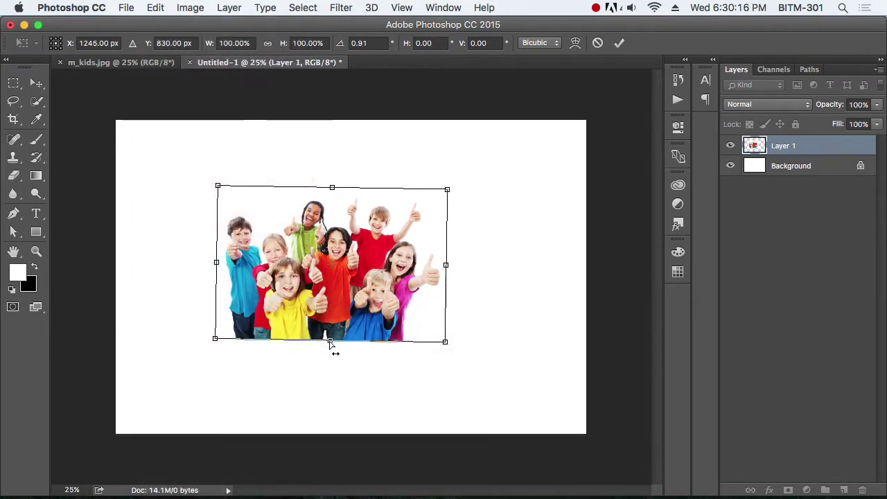
pyautogui.moveTo(330, 344); pyautogui.dragTo(315, 326)
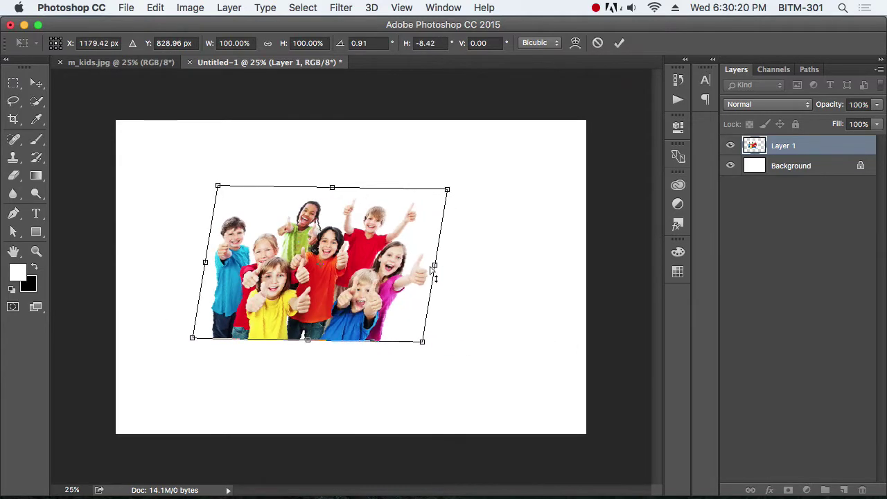
pyautogui.moveTo(431, 274); pyautogui.dragTo(420, 381)
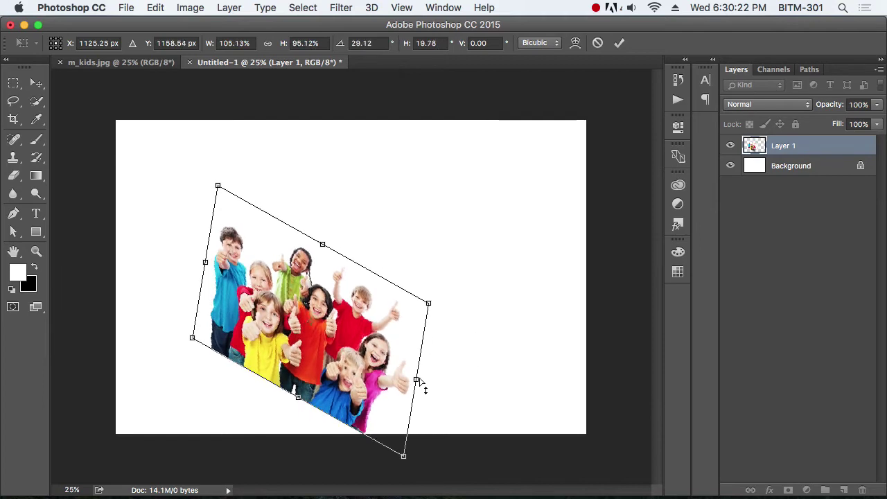
pyautogui.moveTo(332, 252); pyautogui.dragTo(317, 241)
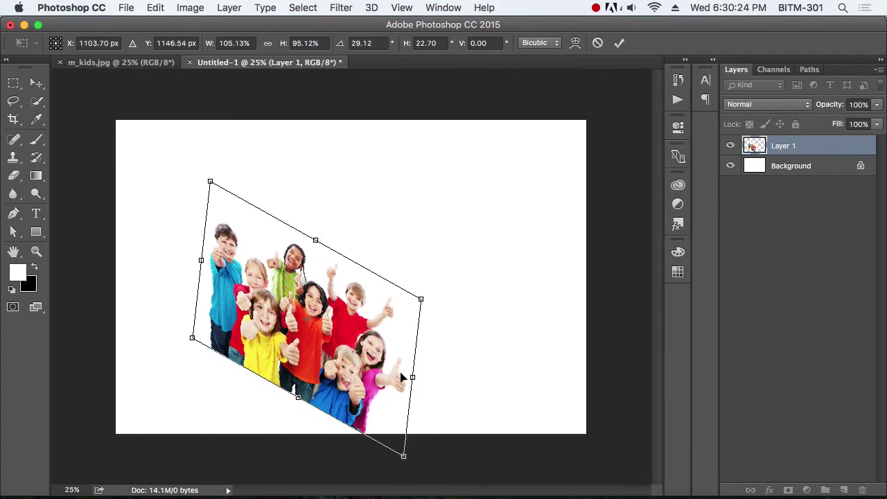
pyautogui.moveTo(413, 380); pyautogui.dragTo(411, 275)
pyautogui.moveTo(303, 341)
pyautogui.mouseDown()
pyautogui.moveTo(420, 337)
pyautogui.moveTo(307, 333)
pyautogui.mouseUp()
pyautogui.press('Escape')
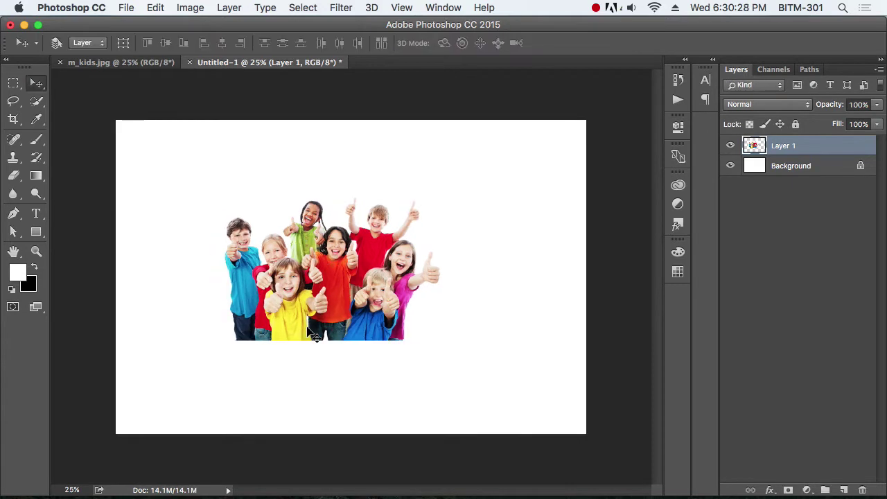
# - Try the Distort transform on Layer 1, pulling its corners into irregular four-sided shapes, and cancel the transform
pyautogui.hotkey('ctrl', 't')
pyautogui.click(148, 8)
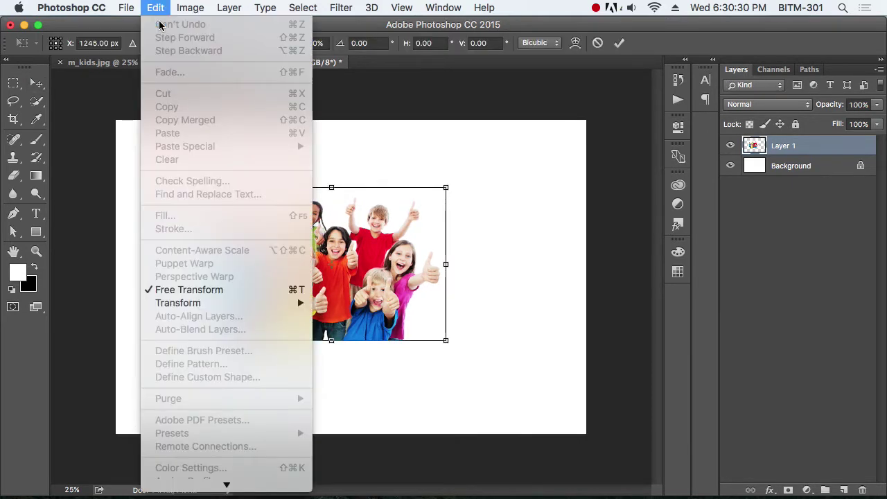
pyautogui.moveTo(229, 305)
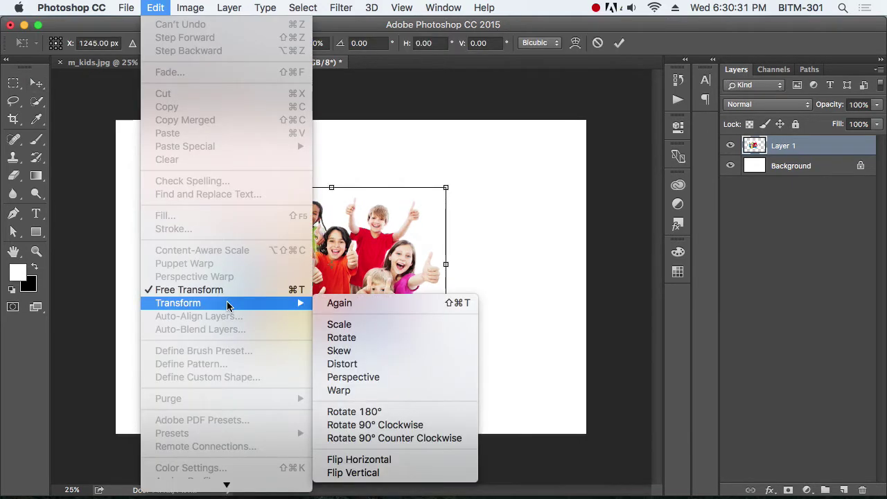
pyautogui.click(381, 363)
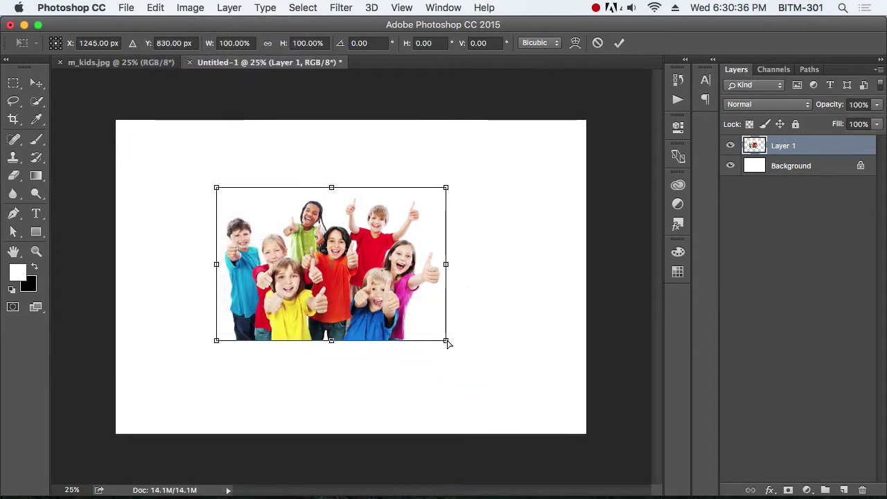
pyautogui.moveTo(447, 342); pyautogui.dragTo(532, 397)
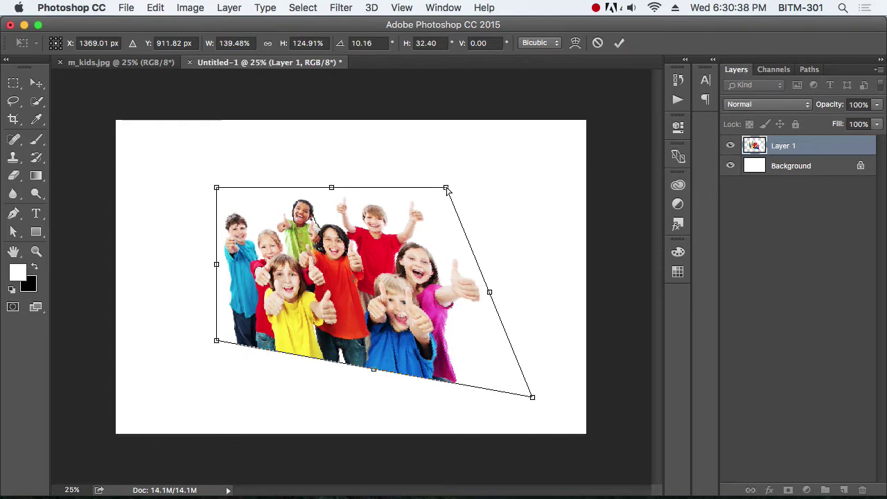
pyautogui.moveTo(447, 189); pyautogui.dragTo(474, 206)
pyautogui.moveTo(222, 192); pyautogui.dragTo(167, 299)
pyautogui.moveTo(534, 402); pyautogui.dragTo(558, 351)
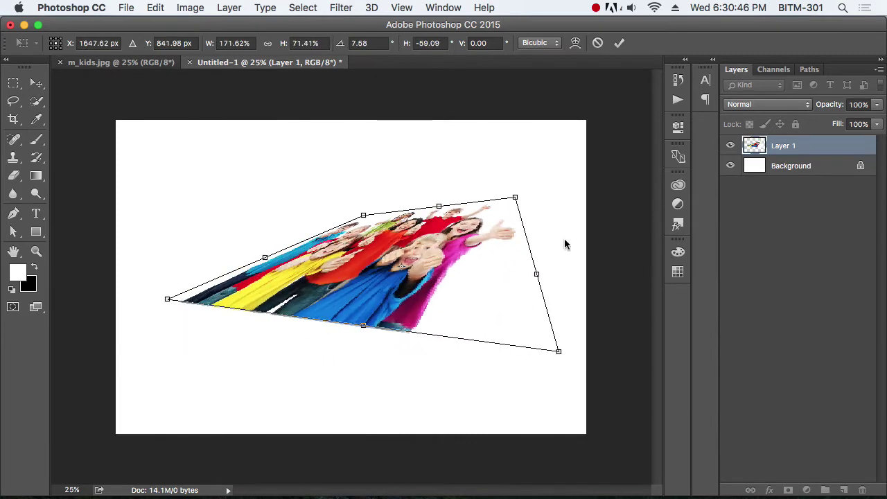
pyautogui.moveTo(515, 197); pyautogui.dragTo(548, 277)
pyautogui.moveTo(364, 215); pyautogui.dragTo(222, 140)
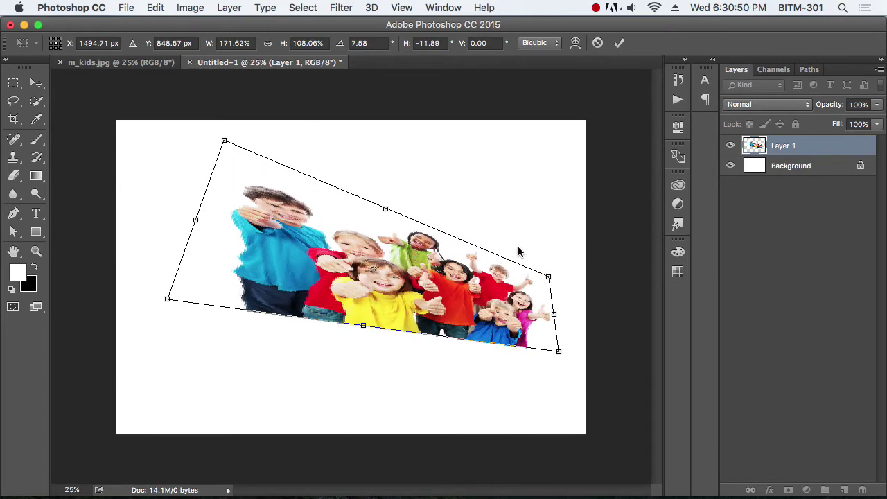
pyautogui.press('Escape')
# - Try the Perspective transform on Layer 1, slanting its edges, flaring the bottom corners and tapering the right side, and cancel the transform
pyautogui.press('super+t')
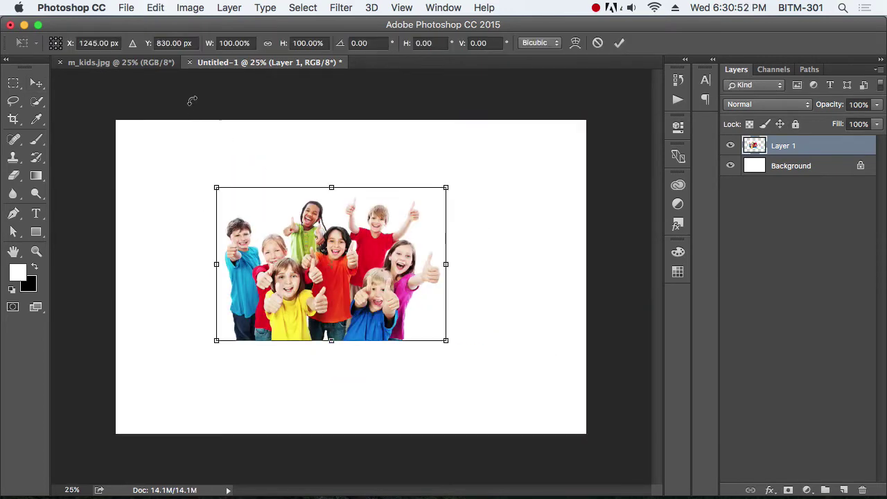
pyautogui.click(154, 7)
pyautogui.moveTo(250, 310)
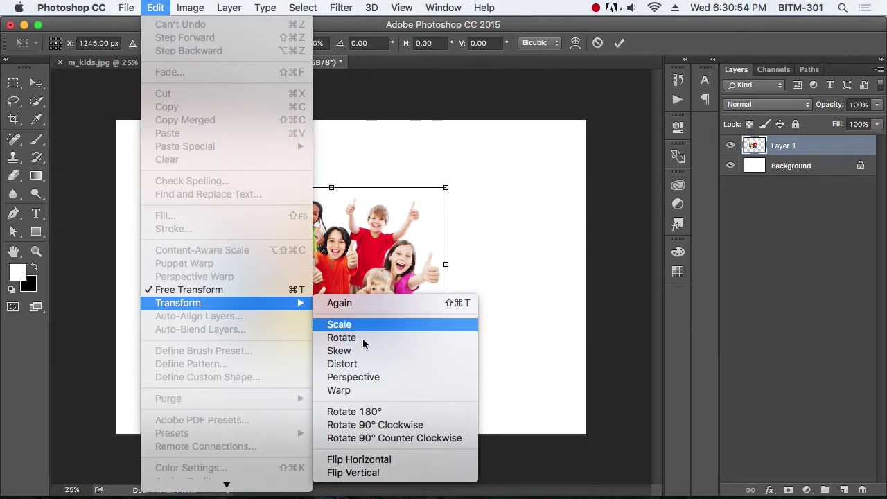
pyautogui.click(399, 381)
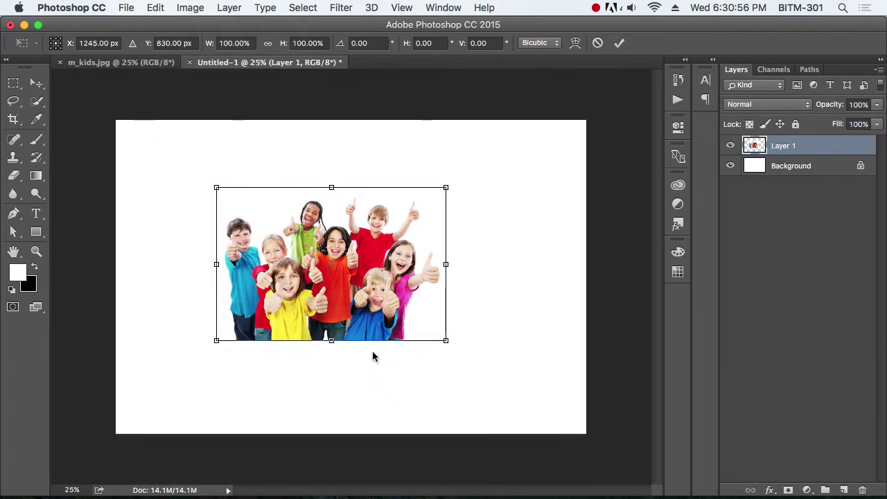
pyautogui.moveTo(333, 342)
pyautogui.mouseDown()
pyautogui.moveTo(423, 340)
pyautogui.moveTo(280, 341)
pyautogui.moveTo(384, 341)
pyautogui.moveTo(302, 340)
pyautogui.moveTo(372, 346)
pyautogui.moveTo(307, 349)
pyautogui.moveTo(382, 352)
pyautogui.moveTo(316, 343)
pyautogui.mouseUp()
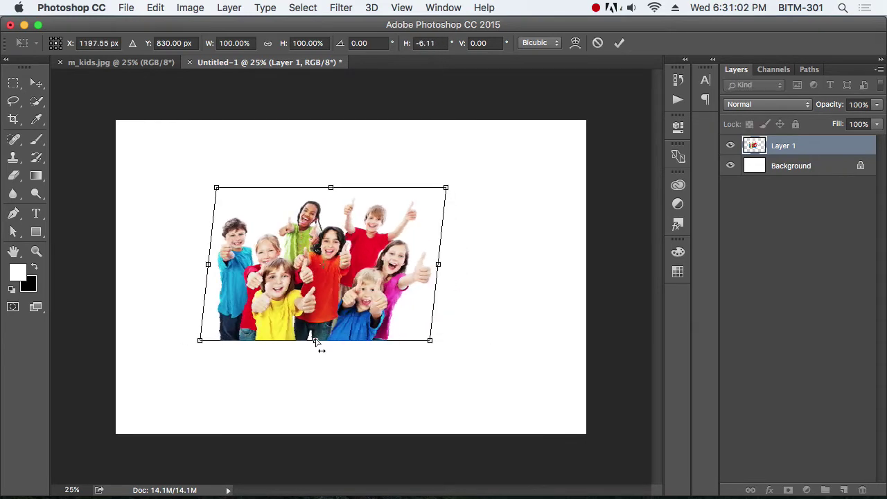
pyautogui.moveTo(437, 264); pyautogui.dragTo(439, 258)
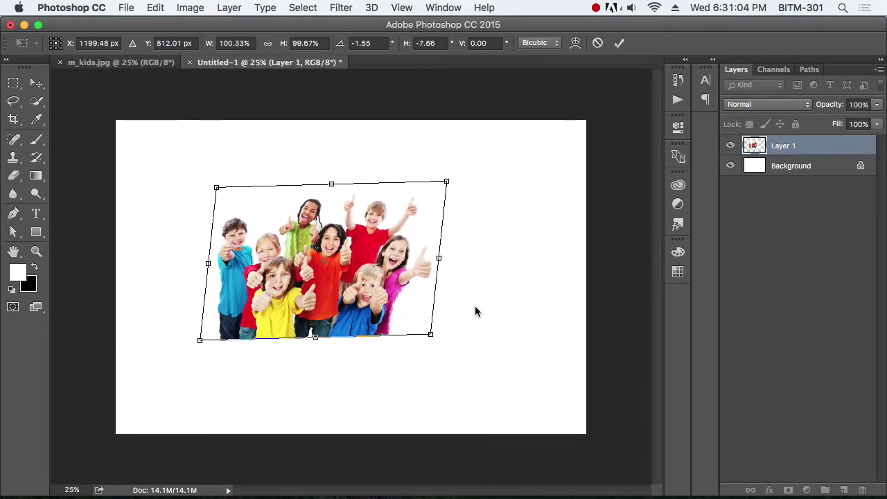
pyautogui.press('super+z')
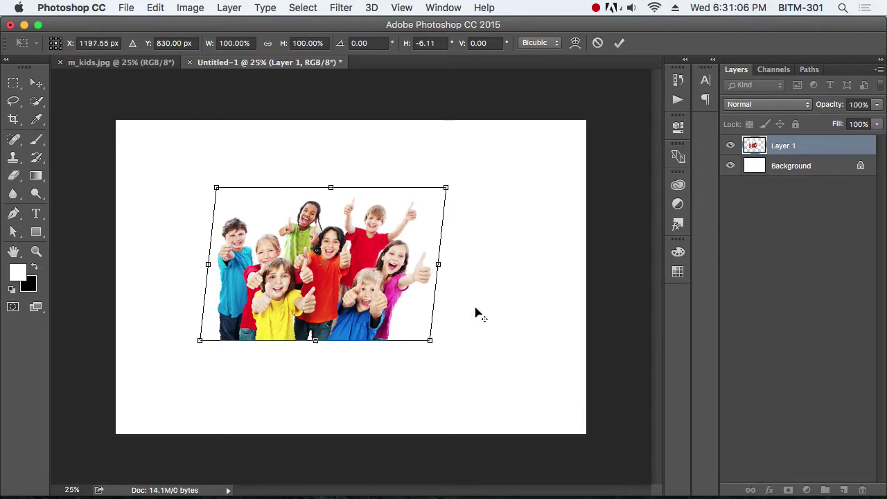
pyautogui.moveTo(430, 344); pyautogui.dragTo(620, 393)
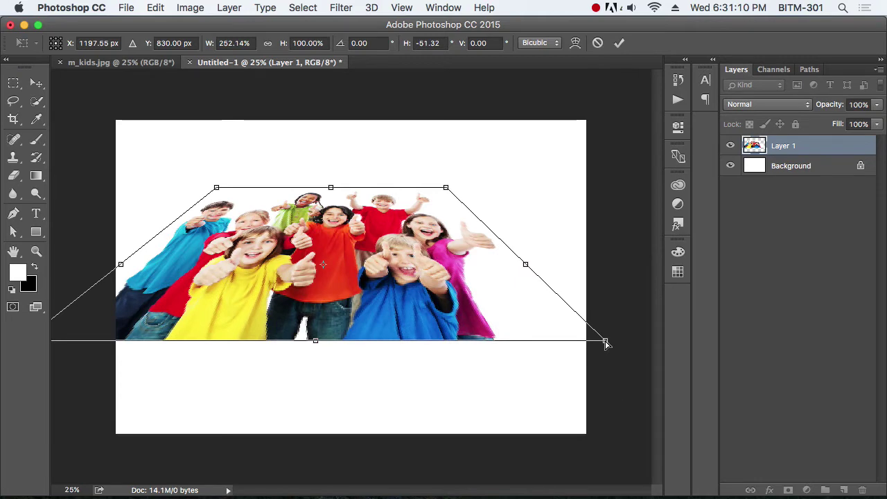
pyautogui.moveTo(605, 340); pyautogui.dragTo(510, 340)
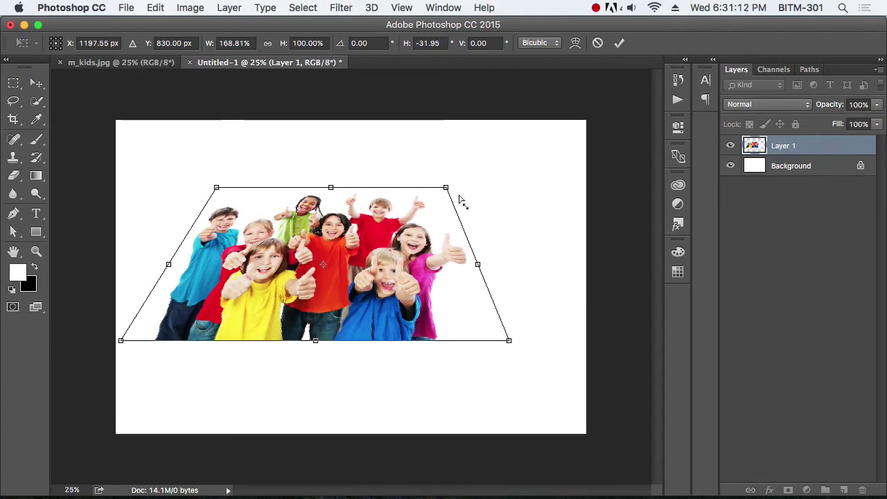
pyautogui.moveTo(447, 190); pyautogui.dragTo(424, 239)
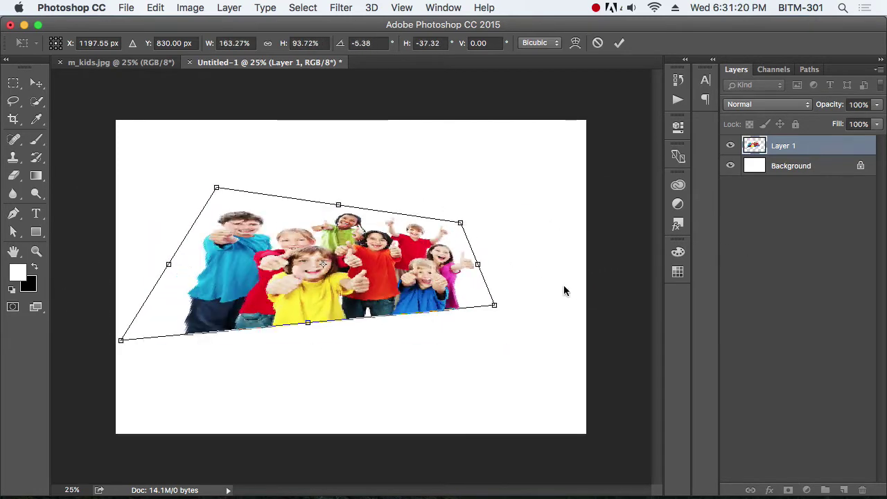
pyautogui.press('Escape')
# - Try the Warp transform on Layer 1, curving its left edge inward and its right edge into an S shape
pyautogui.hotkey('ctrl', 't')
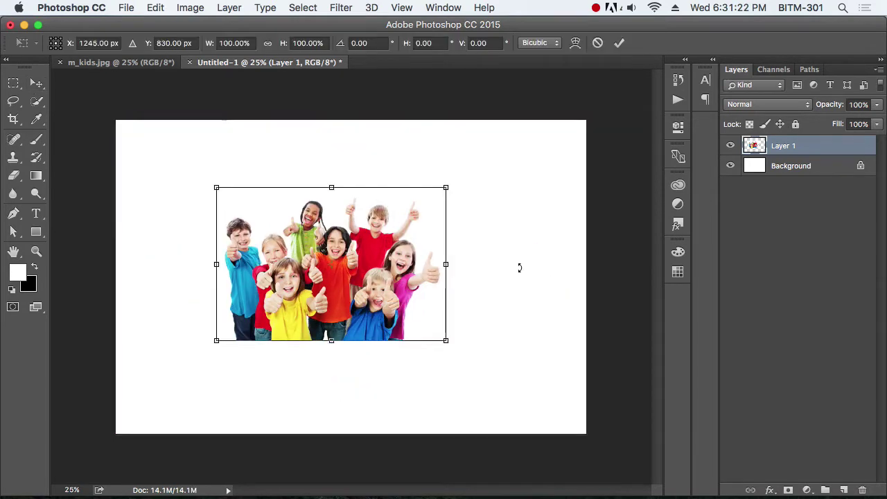
pyautogui.click(155, 8)
pyautogui.moveTo(277, 303)
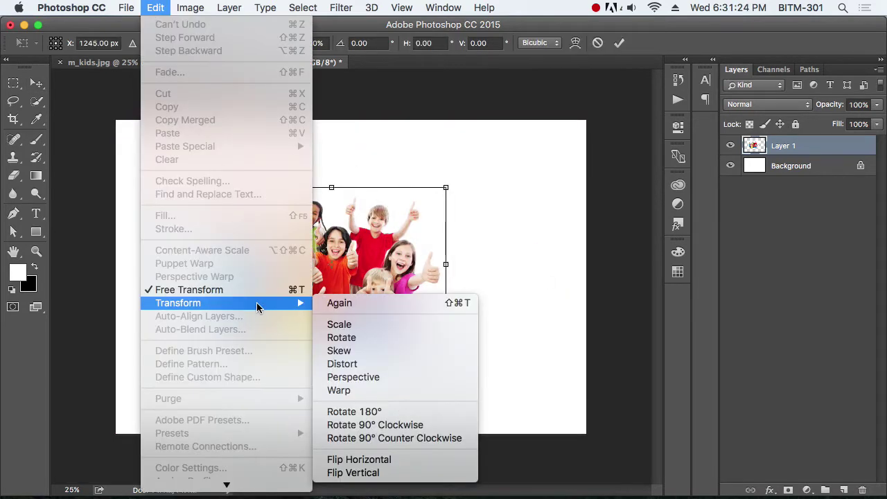
pyautogui.click(388, 390)
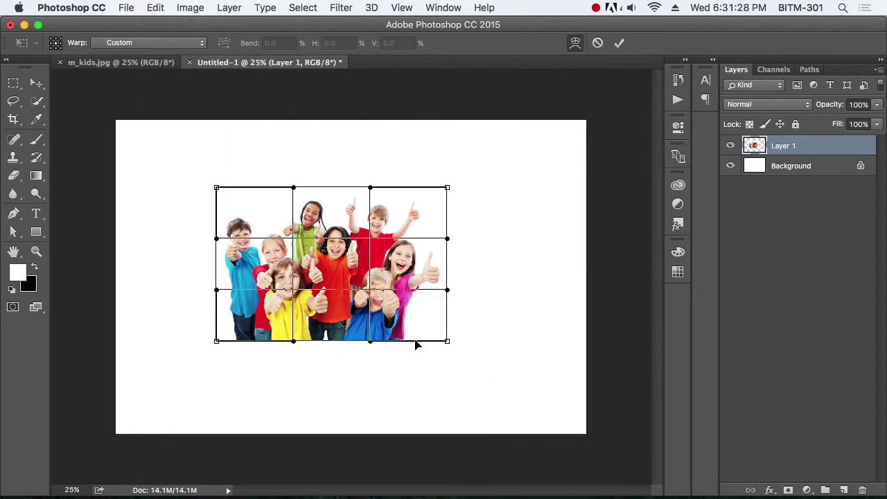
pyautogui.press('super+equal')
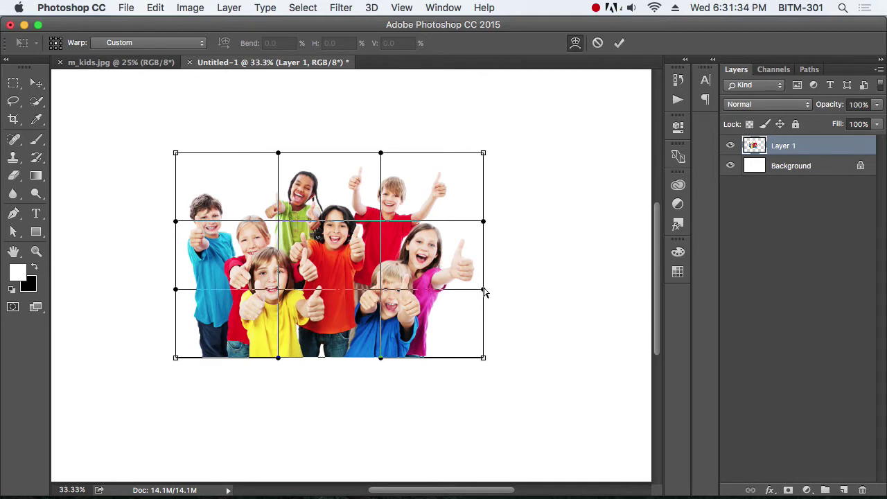
pyautogui.moveTo(484, 293); pyautogui.dragTo(423, 290)
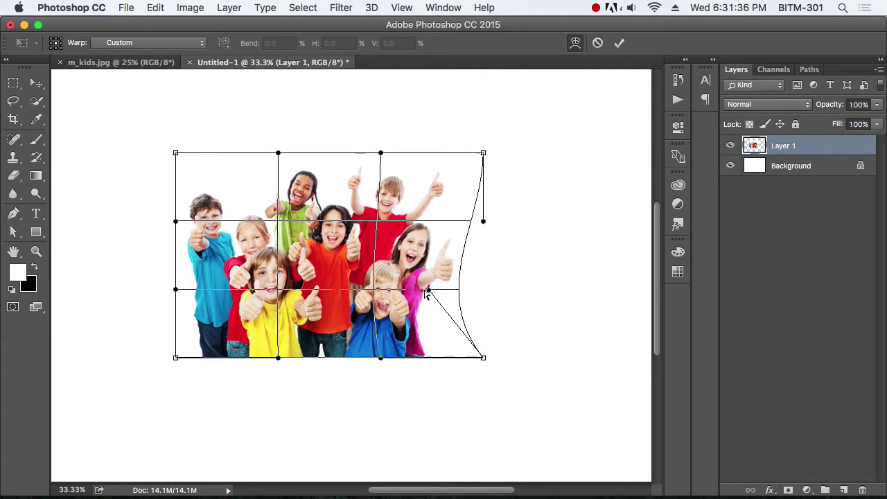
pyautogui.moveTo(485, 225); pyautogui.dragTo(557, 226)
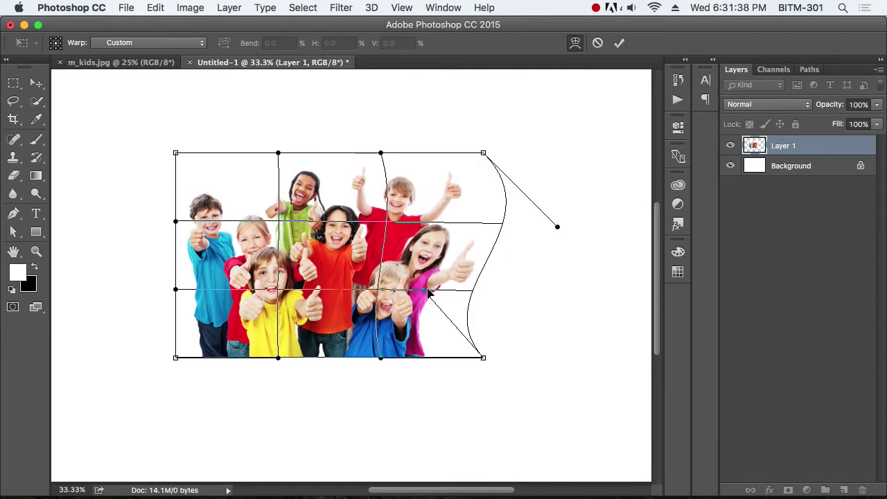
pyautogui.moveTo(175, 289); pyautogui.dragTo(301, 288)
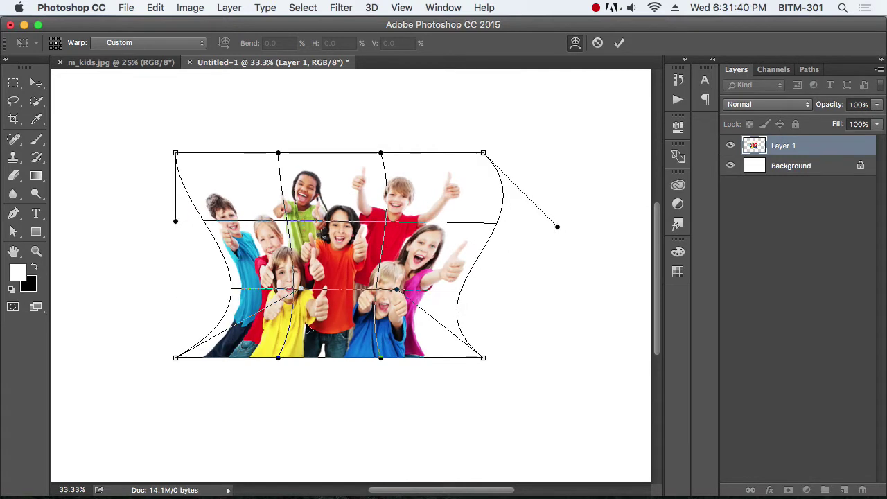
# - Bend the warp's bottom and top edges into waves, apply the warp to Layer 1, and undo it
pyautogui.moveTo(278, 358); pyautogui.dragTo(251, 437)
pyautogui.moveTo(381, 357); pyautogui.dragTo(372, 242)
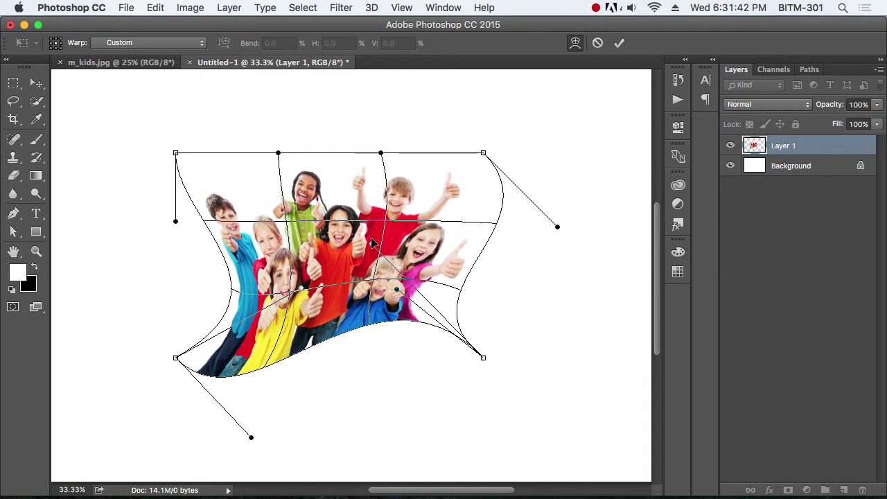
pyautogui.moveTo(278, 153); pyautogui.dragTo(264, 210)
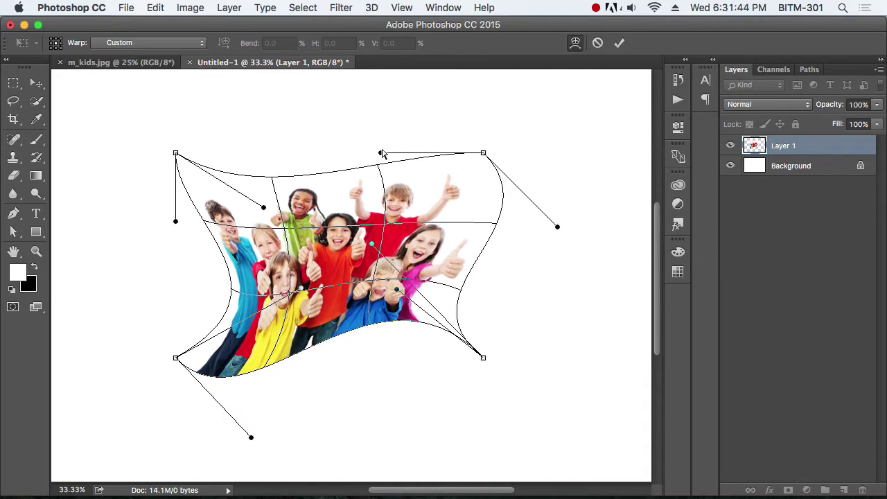
pyautogui.moveTo(381, 153); pyautogui.dragTo(402, 109)
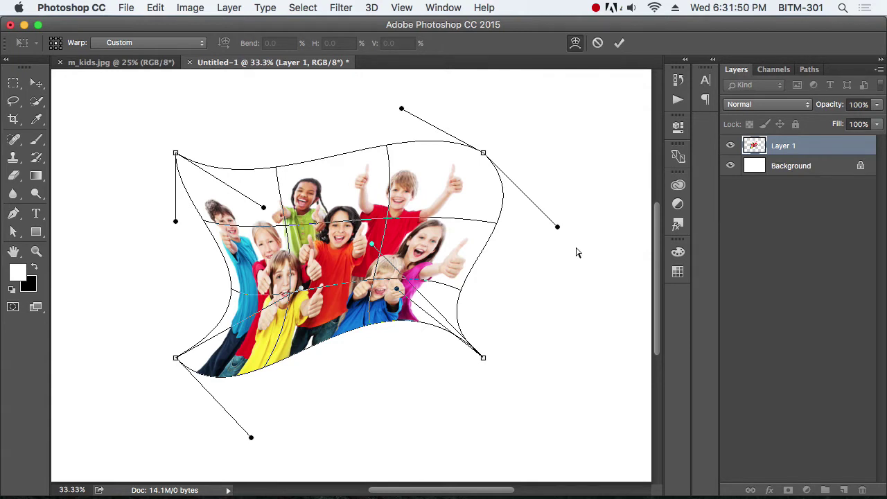
pyautogui.press('Return')
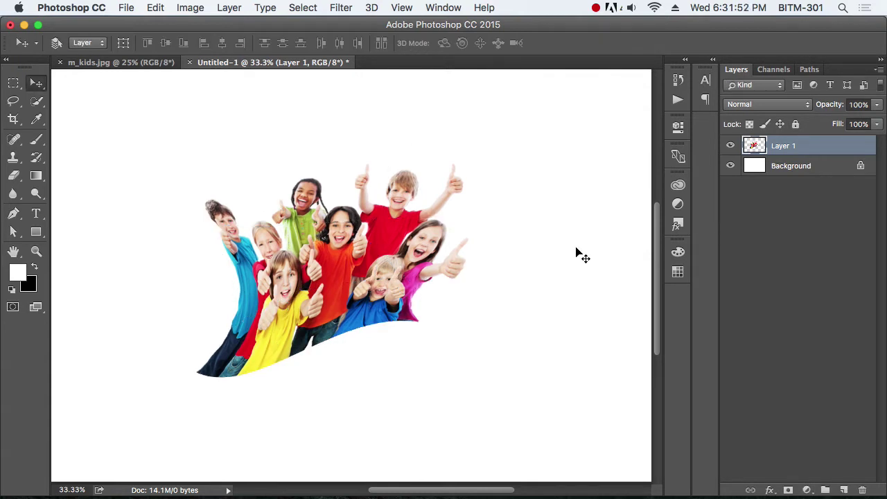
pyautogui.hotkey('ctrl', 'z')
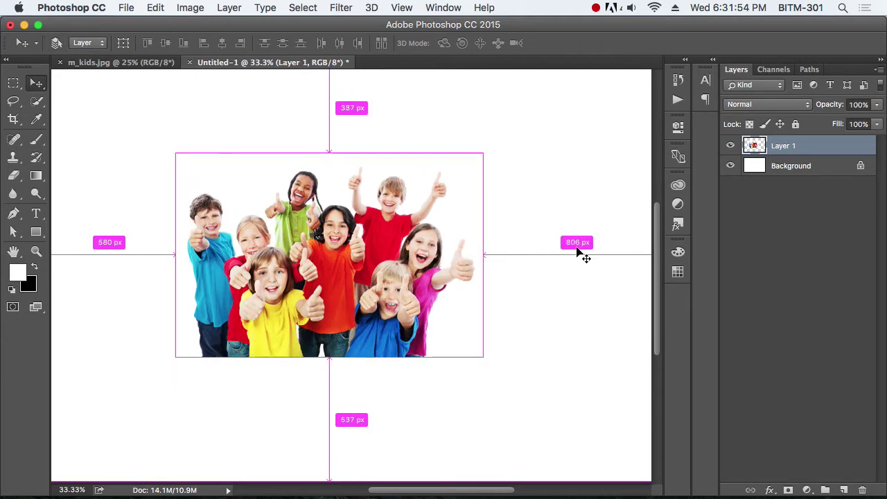
pyautogui.hotkey('ctrl', 't')
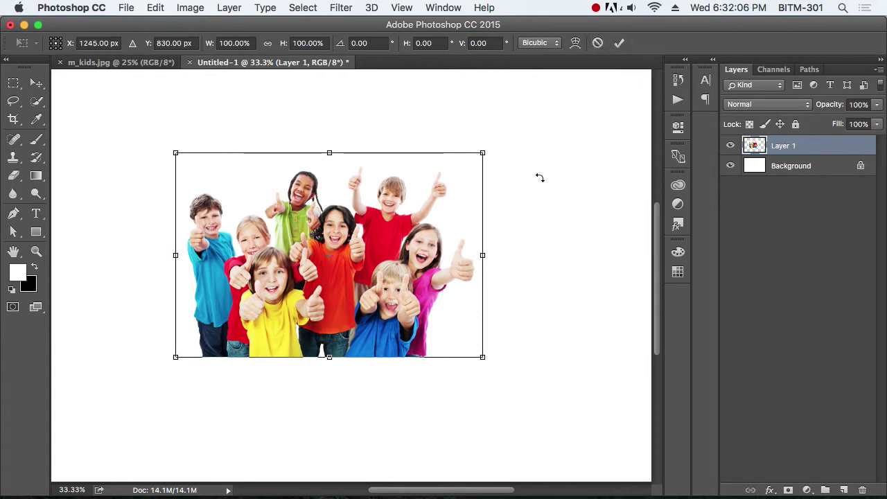
pyautogui.press('Return')
pyautogui.click(156, 7)
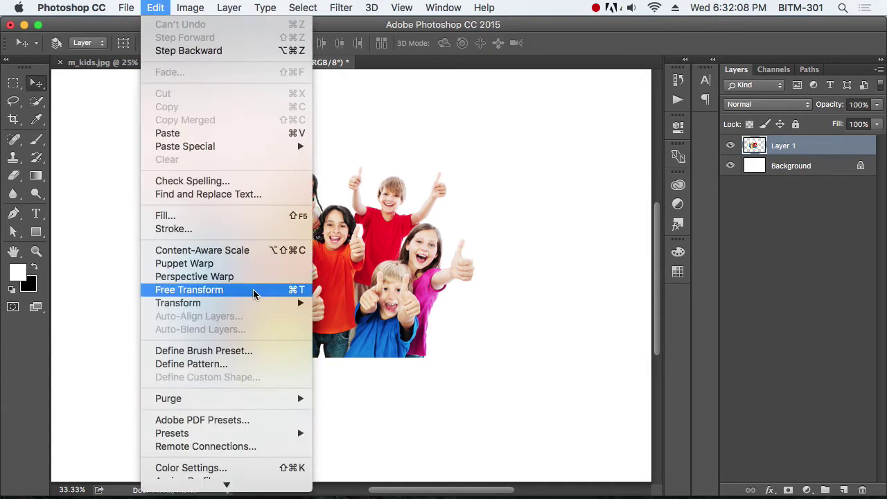
pyautogui.moveTo(276, 305)
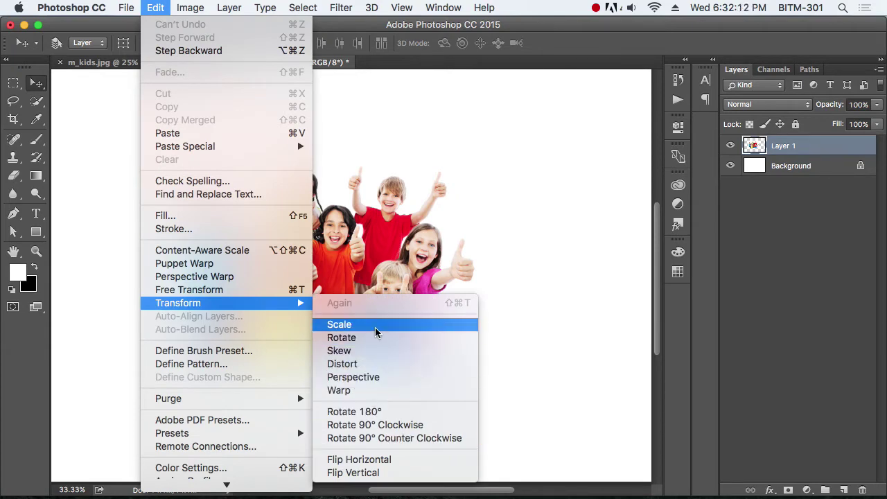
pyautogui.press('Escape')
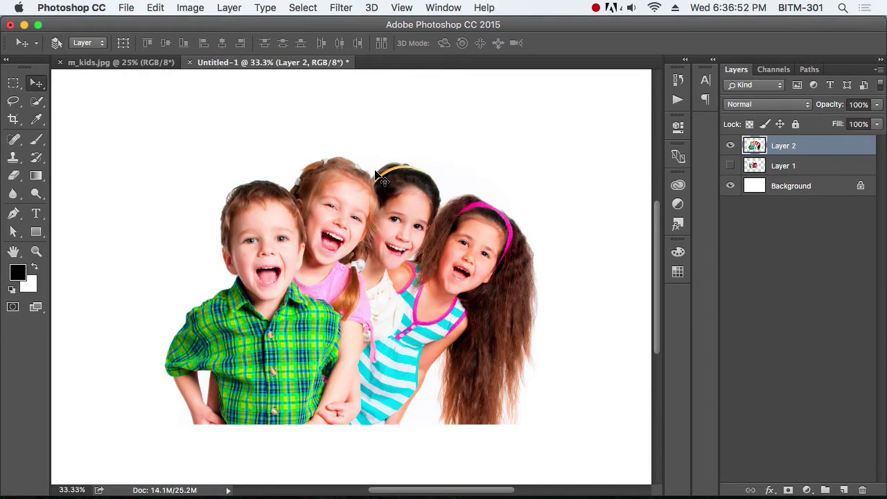
# - Show the document's History, enlarge the list and review the recorded editing states
pyautogui.click(443, 8)
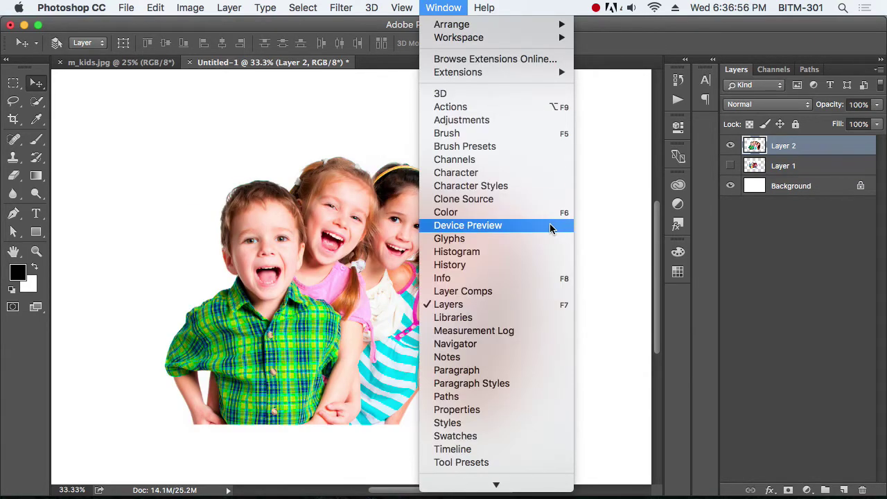
pyautogui.click(472, 264)
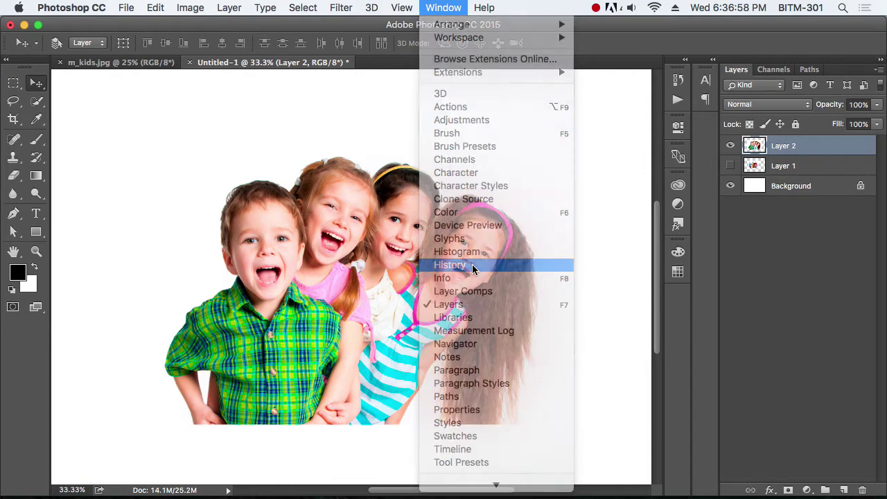
pyautogui.moveTo(661, 145); pyautogui.dragTo(659, 457)
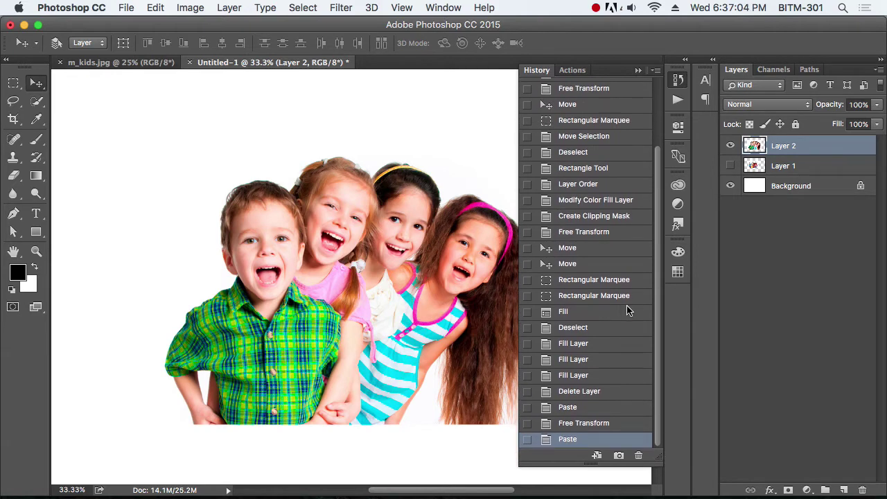
pyautogui.scroll(5, 627, 310)
pyautogui.scroll(-5, 628, 310)
pyautogui.scroll(5, 628, 312)
pyautogui.scroll(-5, 628, 312)
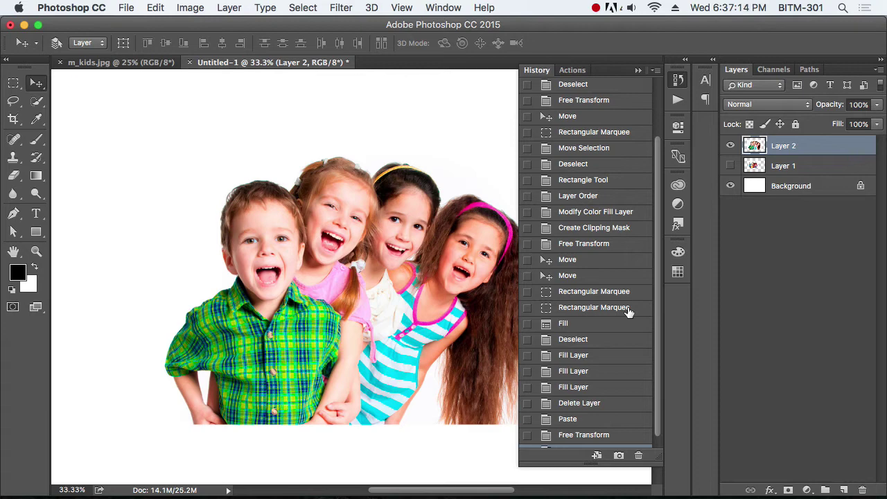
# - Set the number of History States to 1000 in the Performance preferences
pyautogui.press('super')
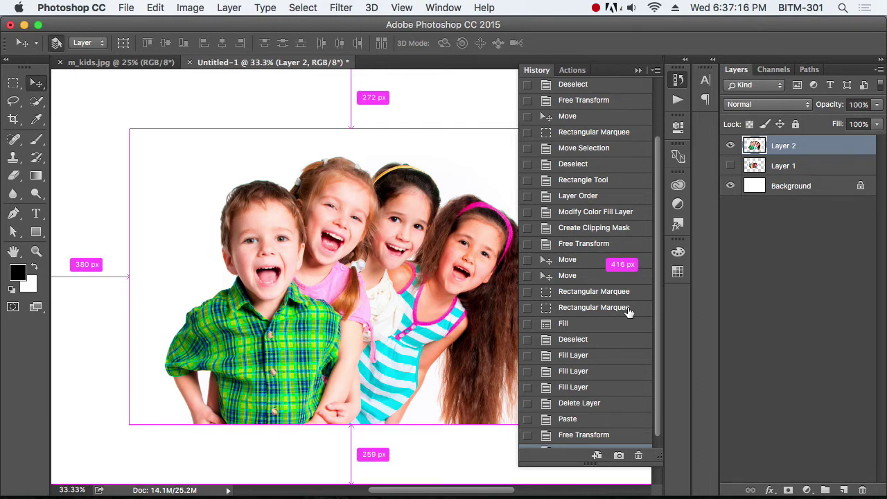
pyautogui.press('super+k')
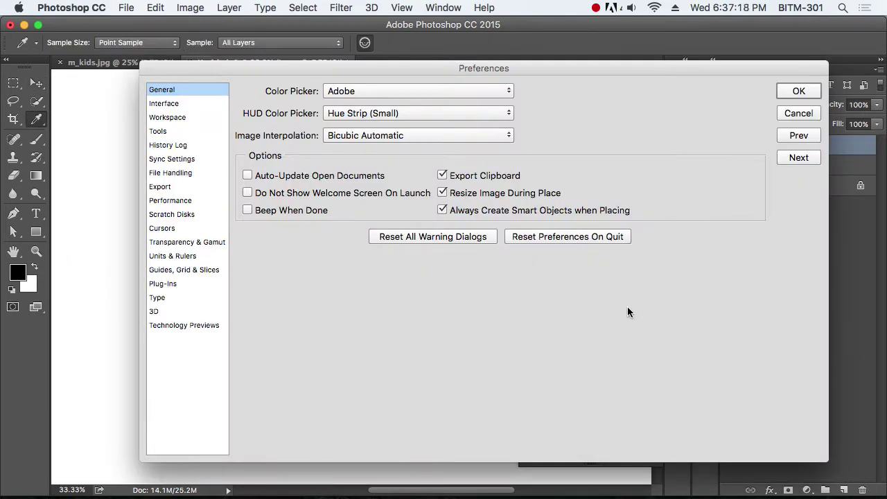
pyautogui.click(172, 201)
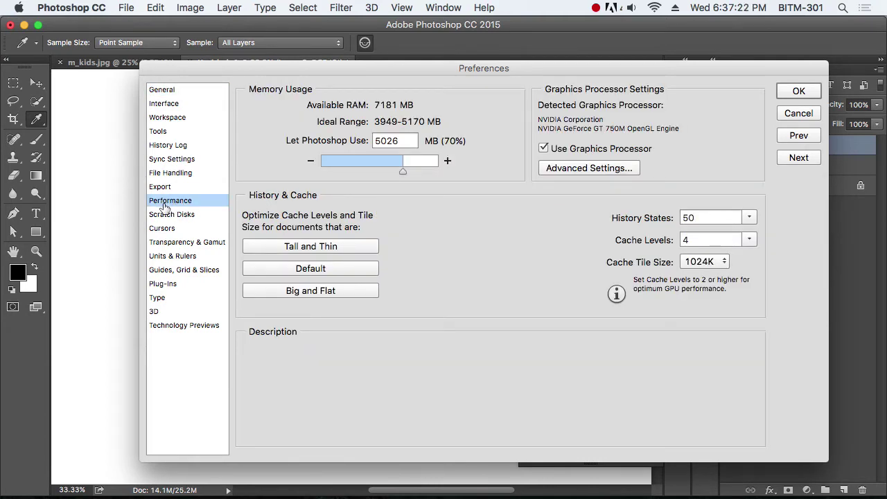
pyautogui.moveTo(643, 219)
pyautogui.click(749, 218)
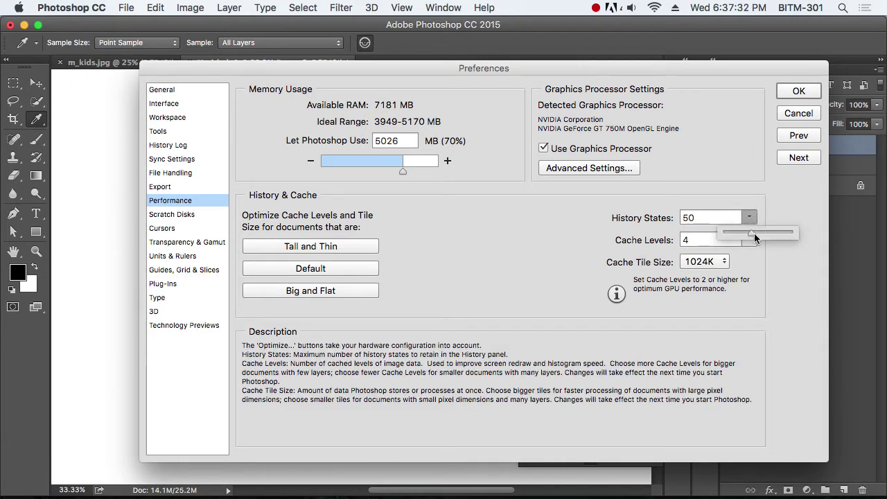
pyautogui.moveTo(754, 236); pyautogui.dragTo(801, 233)
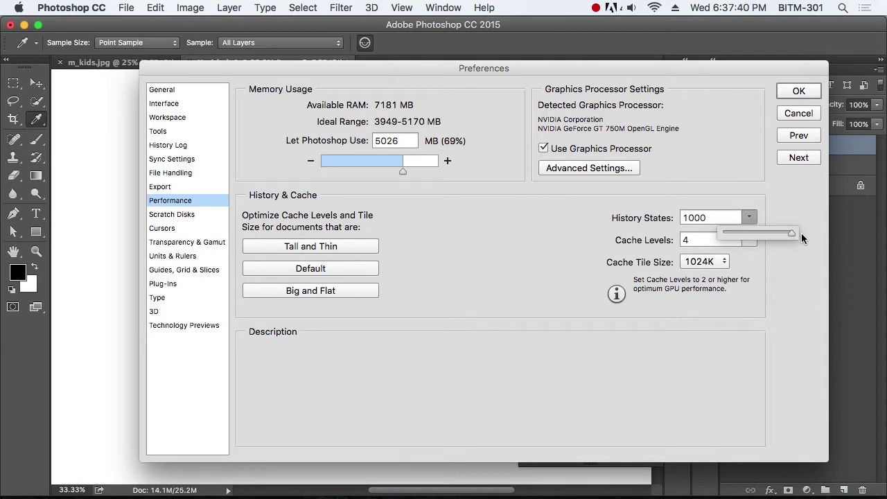
pyautogui.click(795, 219)
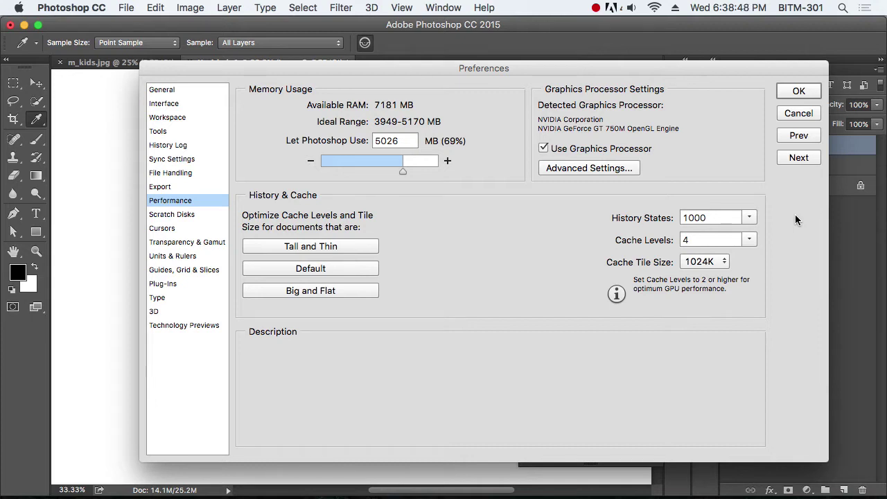
# - Try 55 as the number of History States, and close the preferences without saving the changes
pyautogui.click(749, 217)
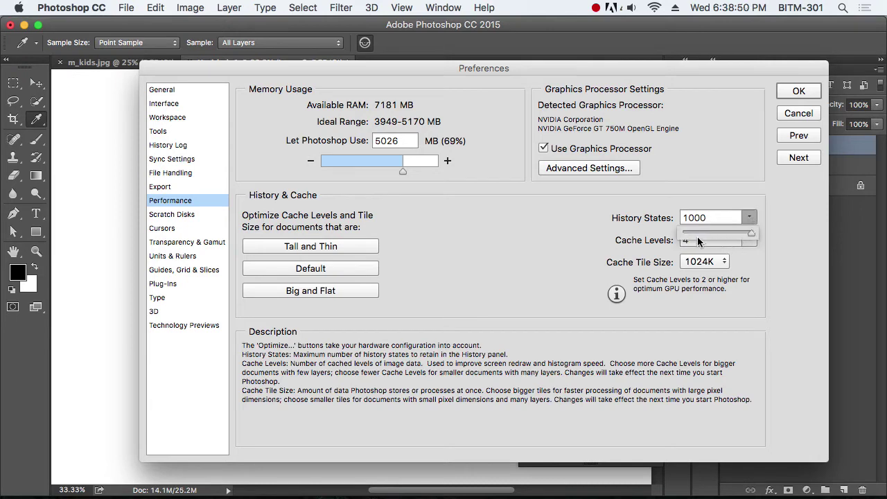
pyautogui.moveTo(697, 237); pyautogui.dragTo(714, 238)
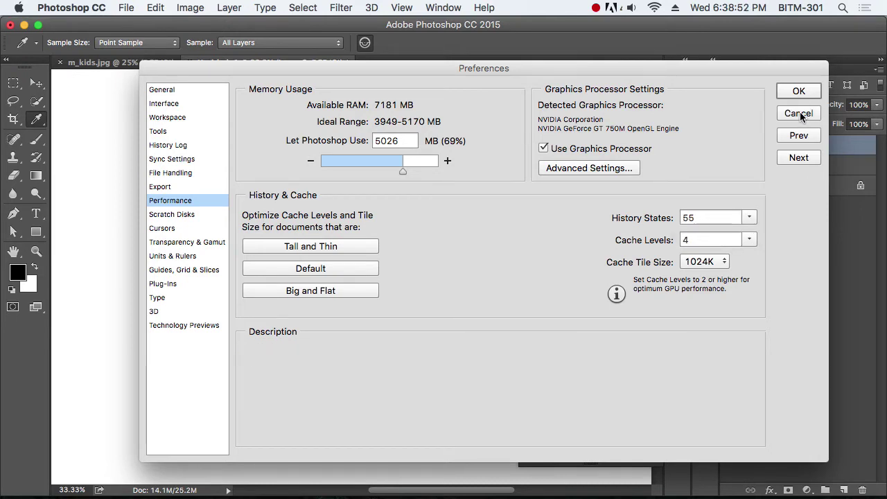
pyautogui.click(798, 113)
# - Review the recorded states from first to last in the History list and check the Step Backward command
pyautogui.scroll(3, 588, 312)
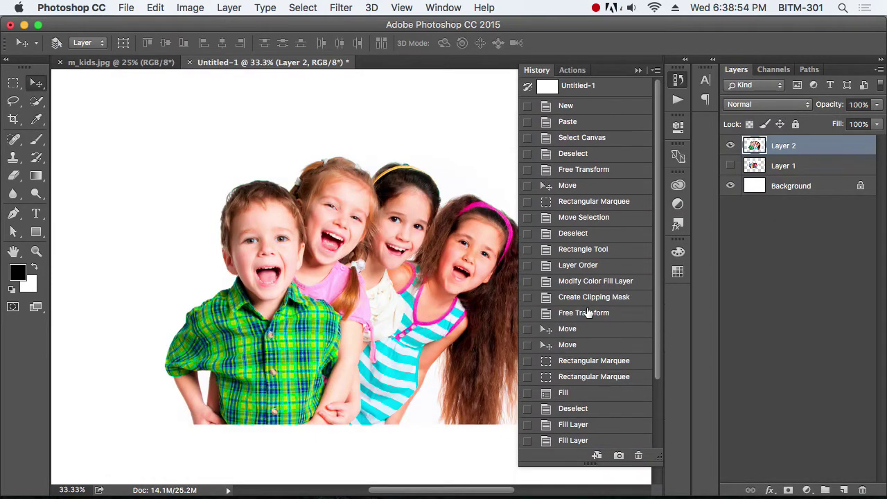
pyautogui.scroll(-5, 586, 313)
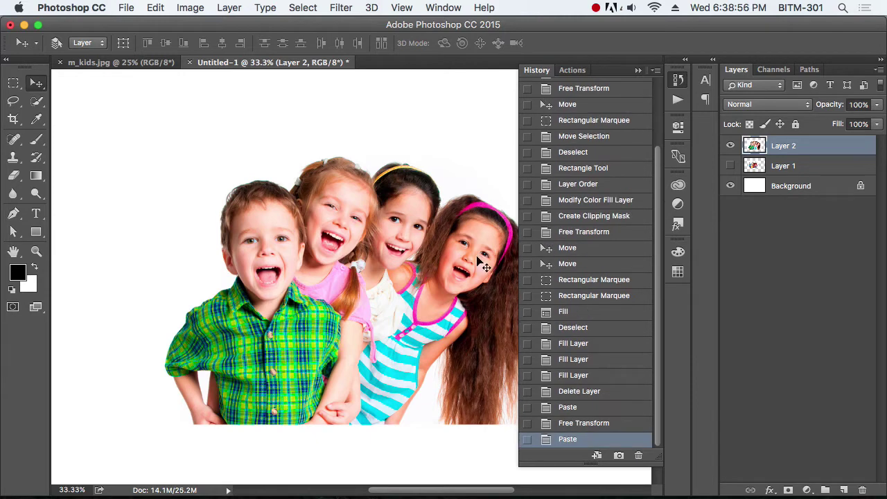
pyautogui.click(156, 8)
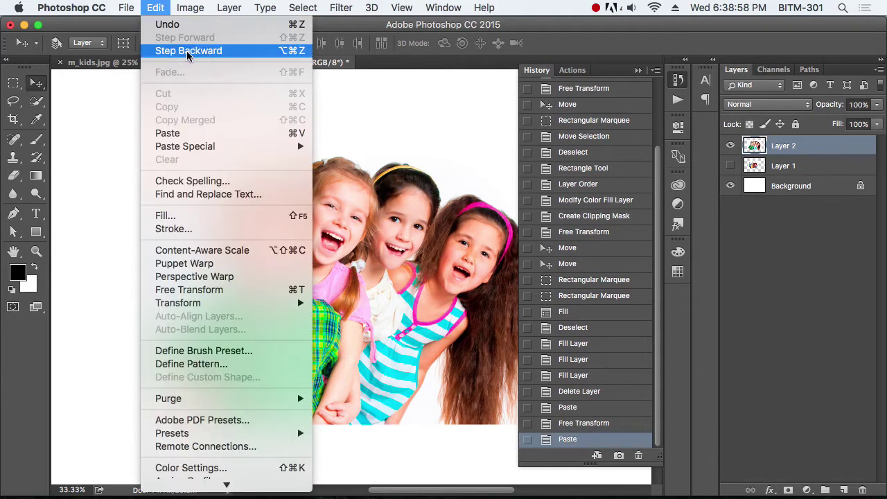
pyautogui.click(600, 46)
pyautogui.scroll(3, 610, 232)
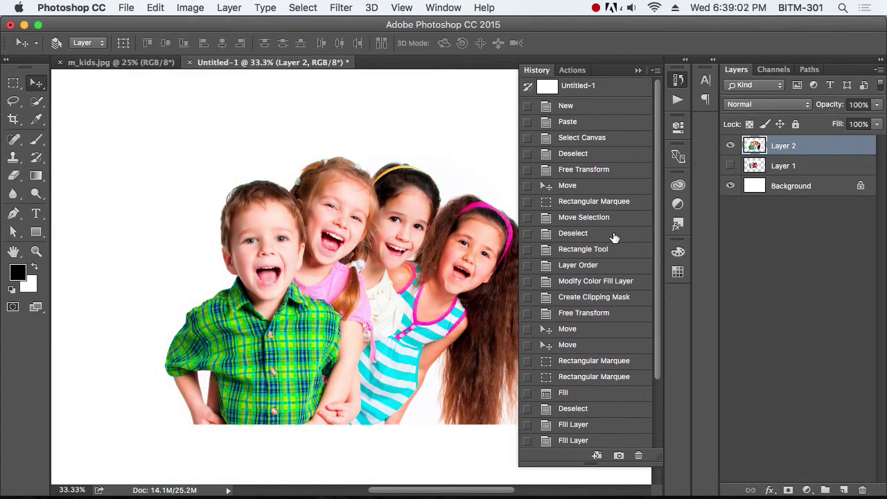
pyautogui.scroll(-3, 614, 238)
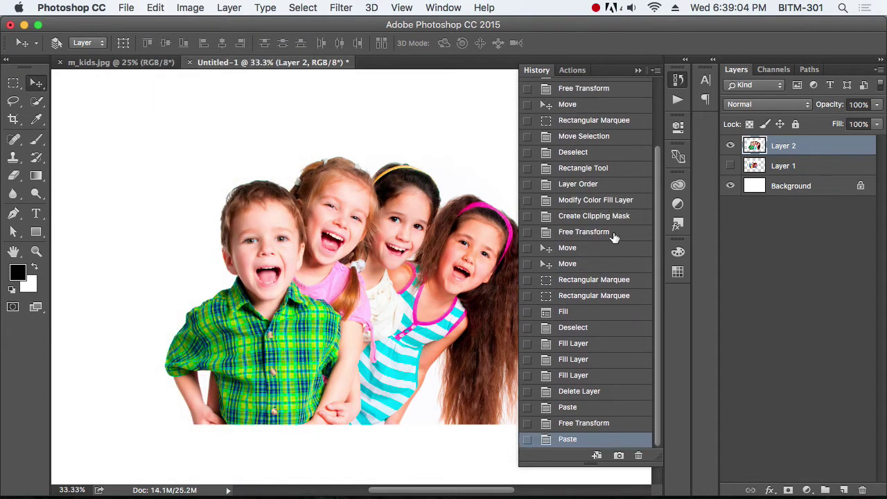
# - Step back through history to the Rectangle Tool state and the first Move state, and return to the latest Paste state
pyautogui.click(569, 264)
pyautogui.click(591, 169)
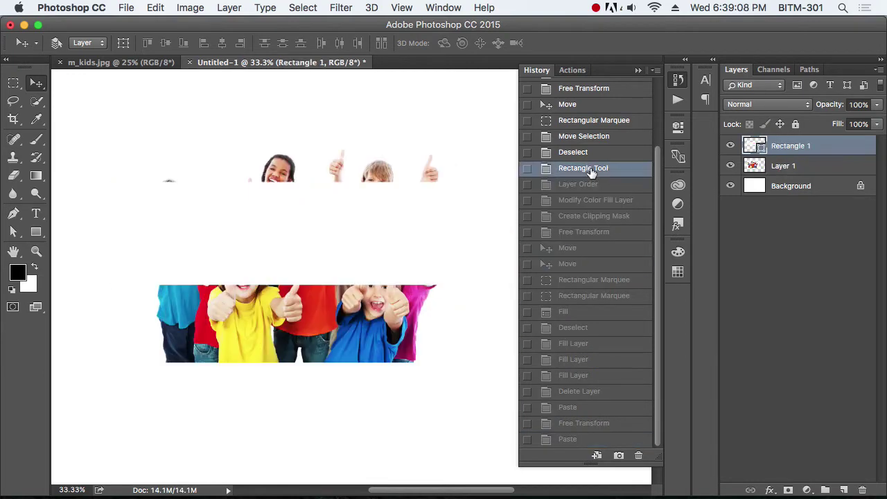
pyautogui.click(593, 105)
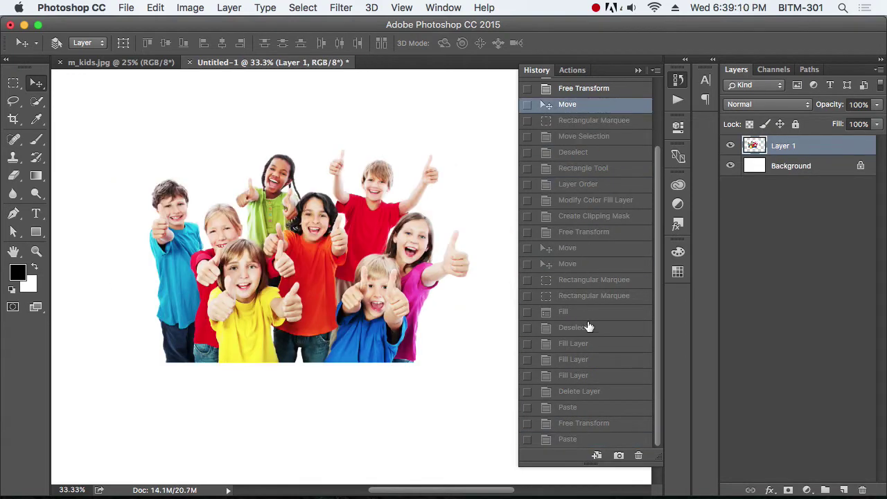
pyautogui.click(572, 440)
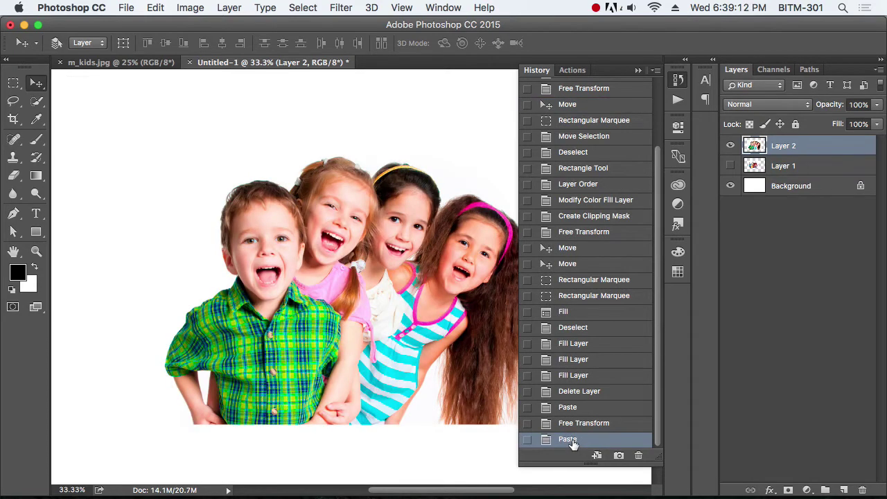
# - Revert the document to the Fill state, then to the first Free Transform state, and collapse the History list
pyautogui.scroll(3, 605, 375)
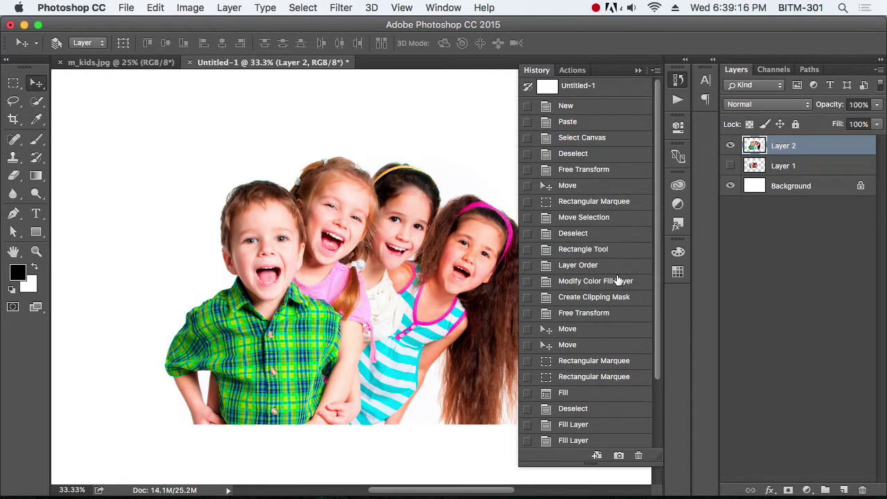
pyautogui.scroll(-5, 613, 281)
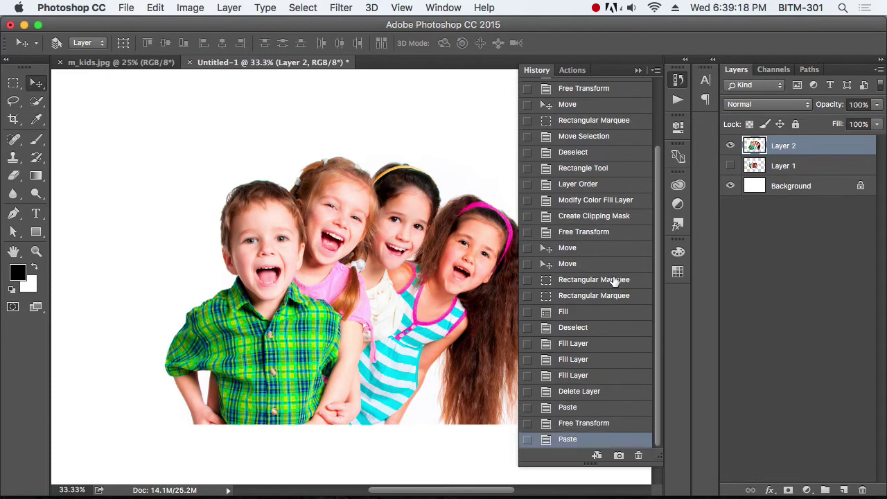
pyautogui.click(581, 314)
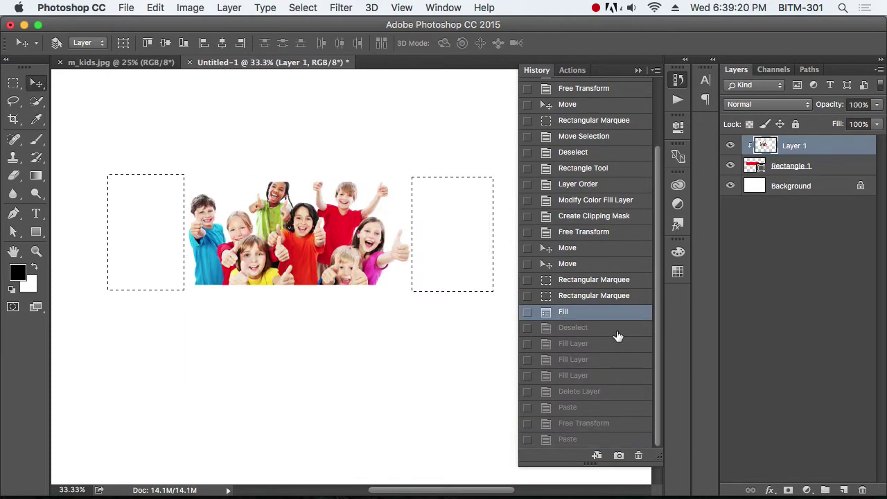
pyautogui.scroll(5, 617, 329)
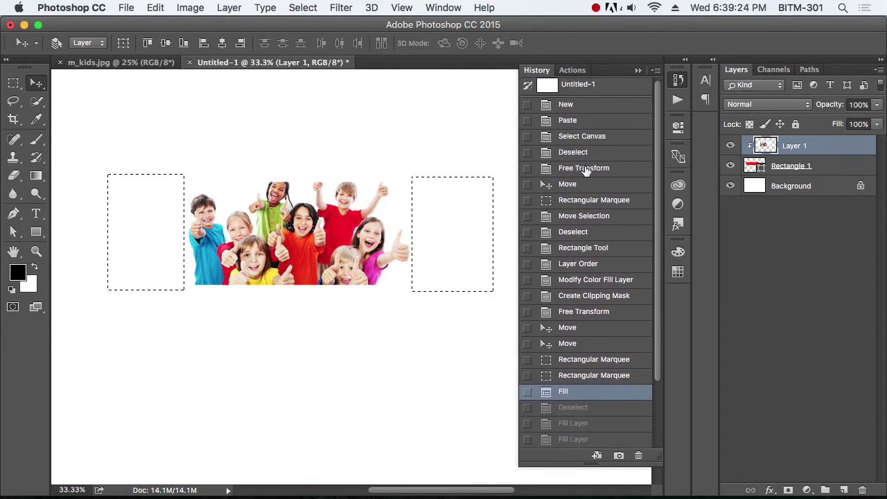
pyautogui.click(584, 168)
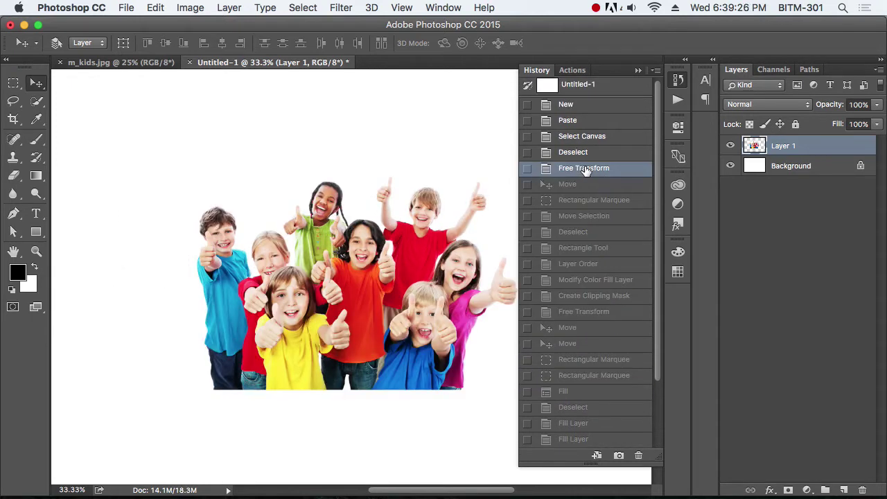
pyautogui.scroll(-5, 610, 307)
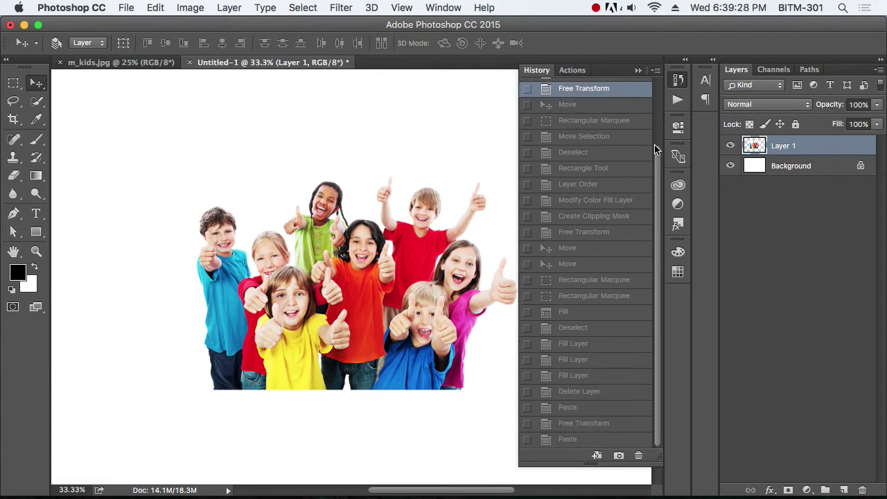
pyautogui.click(677, 83)
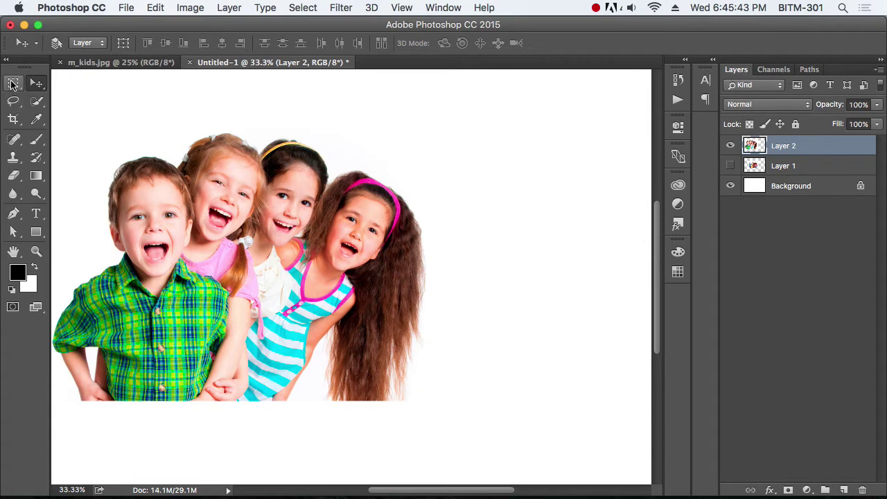
# - Show the tool variants grouped under the Marquee, Lasso and Quick Selection tools
pyautogui.click(14, 84)
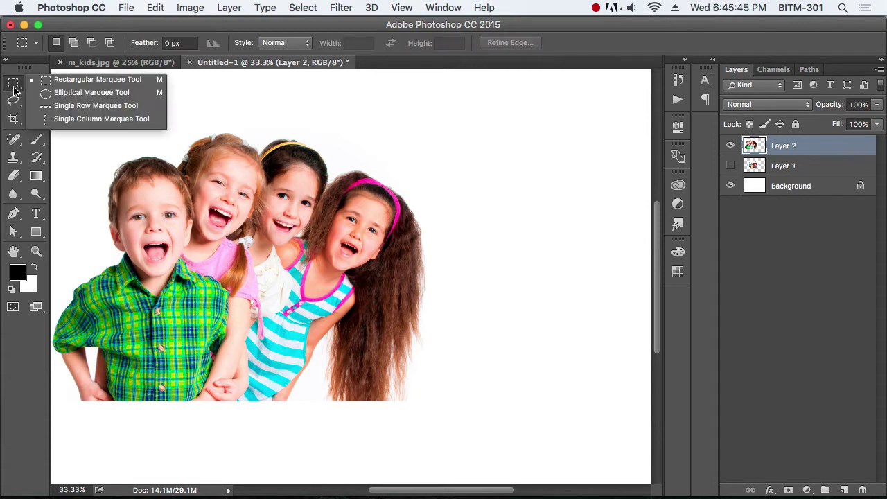
pyautogui.click(86, 95)
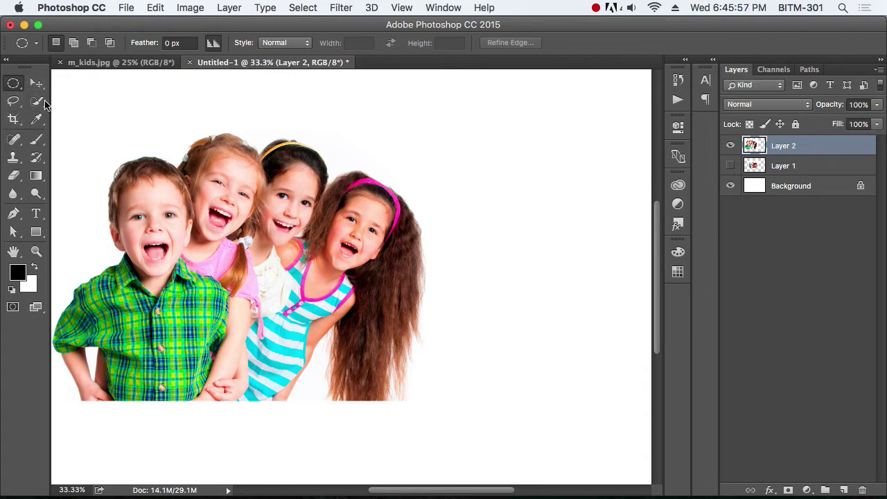
pyautogui.click(19, 106)
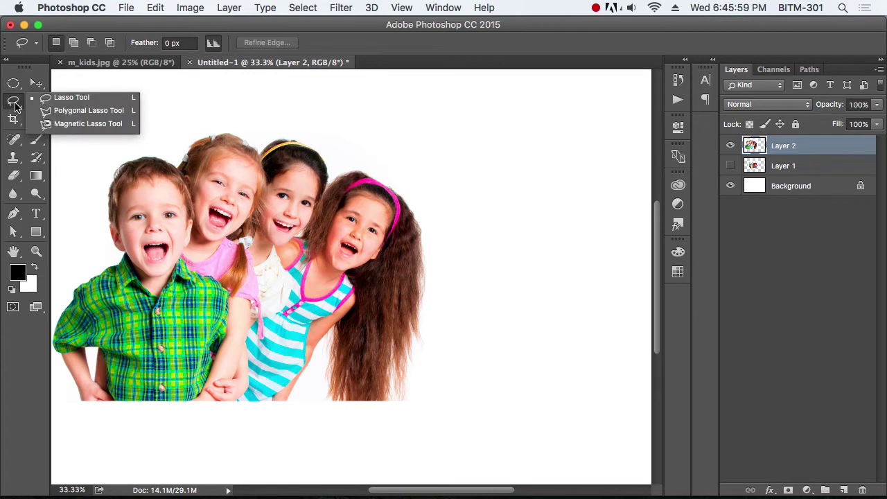
pyautogui.click(37, 100)
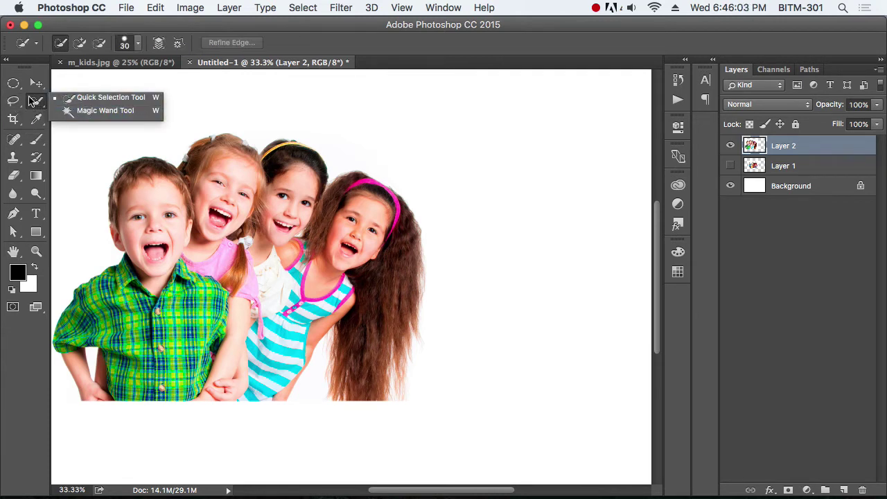
pyautogui.click(12, 86)
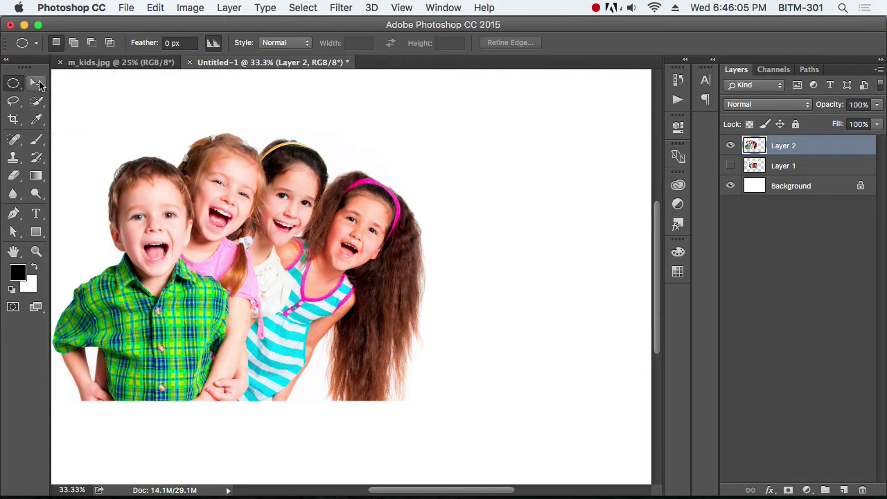
# - Move Layer 2's image of the four children with the Move tool to the right and slightly up on the canvas
pyautogui.click(38, 84)
pyautogui.click(75, 80)
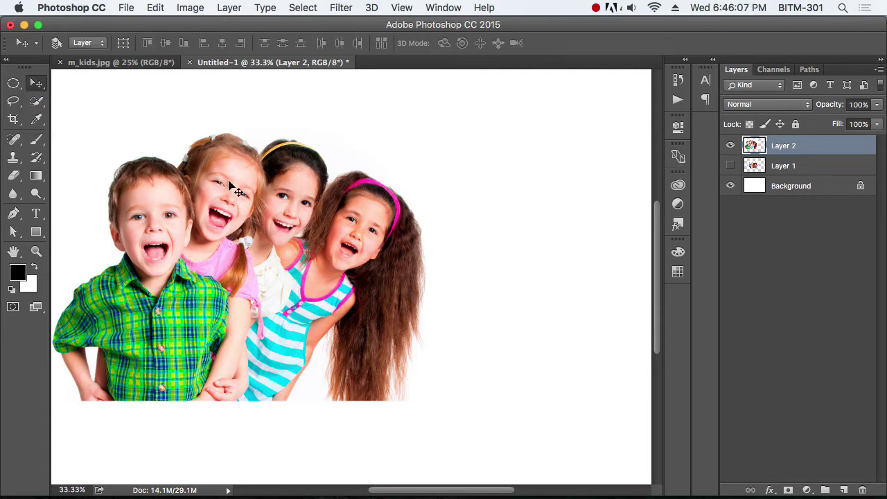
pyautogui.moveTo(238, 194); pyautogui.dragTo(331, 195)
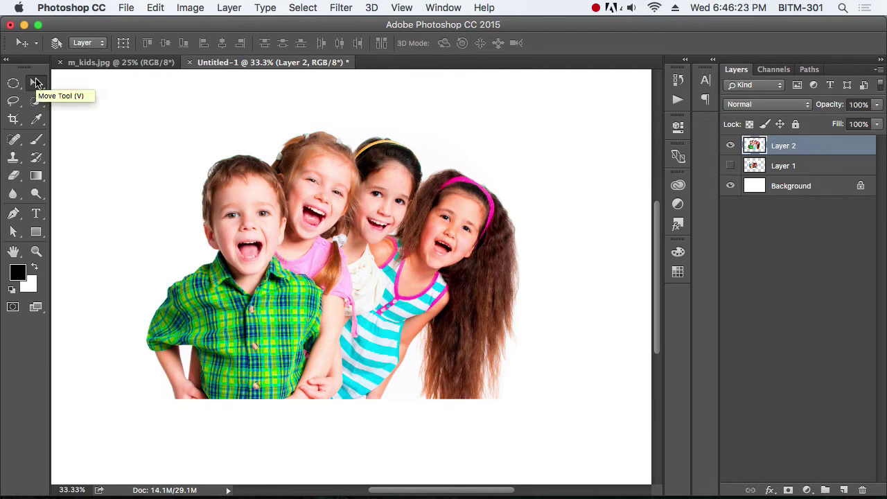
pyautogui.moveTo(328, 205); pyautogui.dragTo(336, 187)
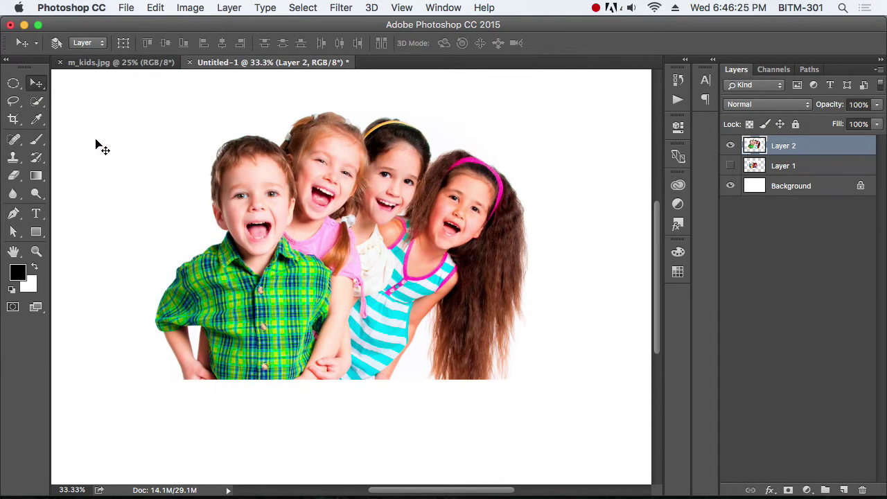
# - Draw a Rectangular Marquee selection covering the outer side of the boy's head and the white area beside it
pyautogui.click(14, 85)
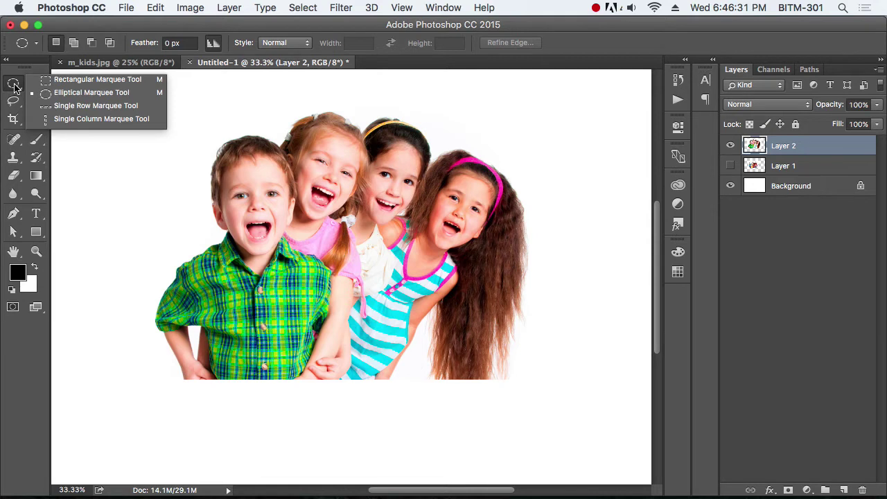
pyautogui.click(84, 83)
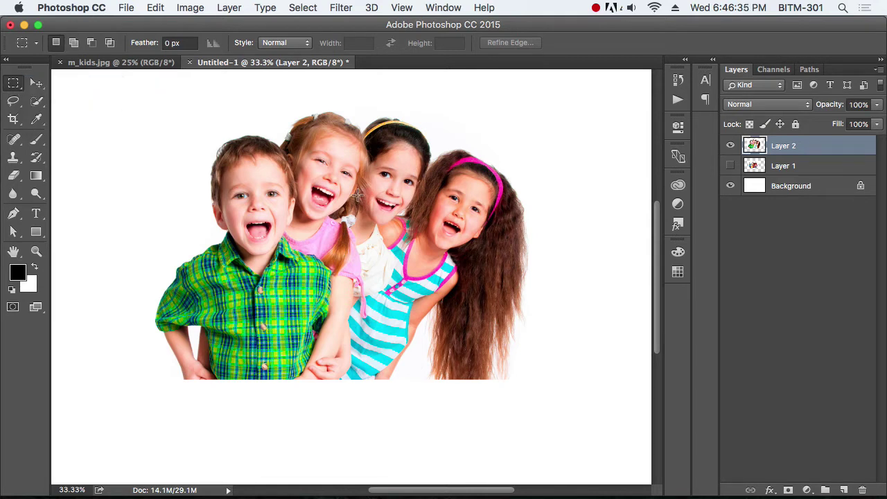
pyautogui.hscroll(-5, 277, 207)
pyautogui.scroll(3, 277, 208)
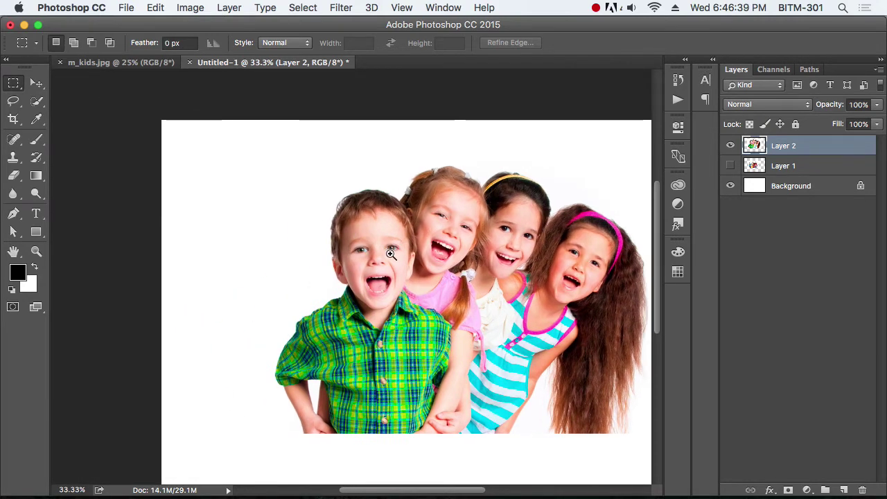
pyautogui.moveTo(393, 246); pyautogui.dragTo(443, 284)
pyautogui.hscroll(3, 338, 252)
pyautogui.scroll(-1, 338, 251)
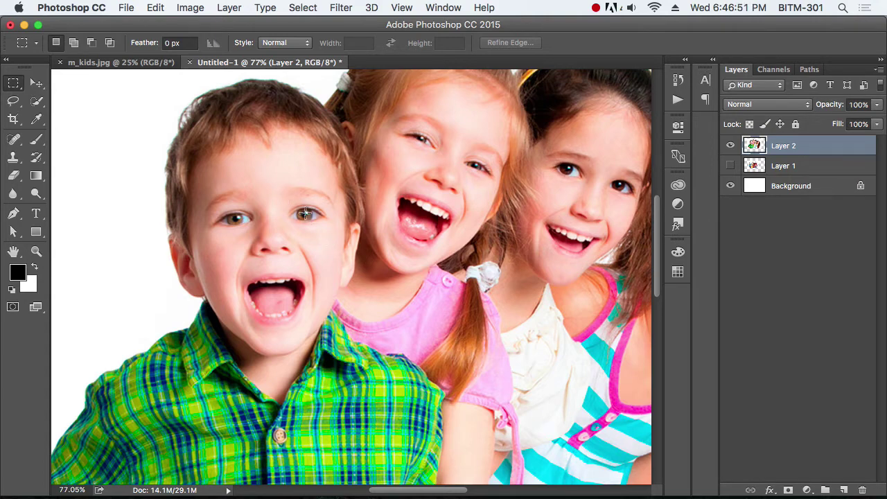
pyautogui.moveTo(304, 213); pyautogui.dragTo(422, 301)
pyautogui.moveTo(420, 302); pyautogui.dragTo(418, 302)
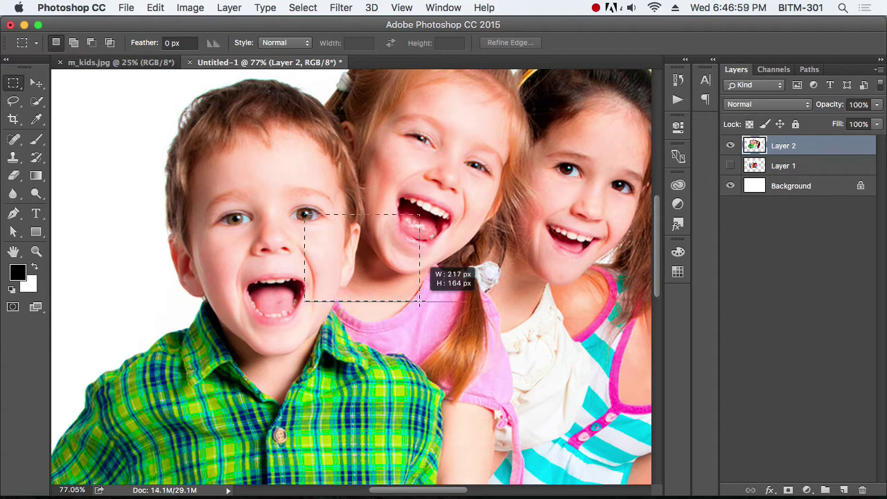
pyautogui.moveTo(419, 302); pyautogui.dragTo(204, 270)
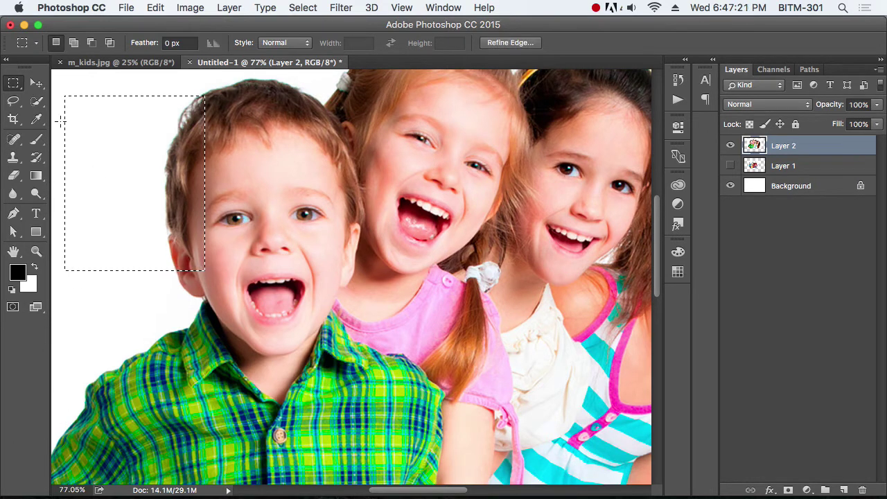
# - Move the rectangular selection onto the boy's face, delete the selected pixels from Layer 2, and undo the deletion
pyautogui.moveTo(13, 82); pyautogui.dragTo(61, 82)
pyautogui.moveTo(177, 203); pyautogui.dragTo(311, 259)
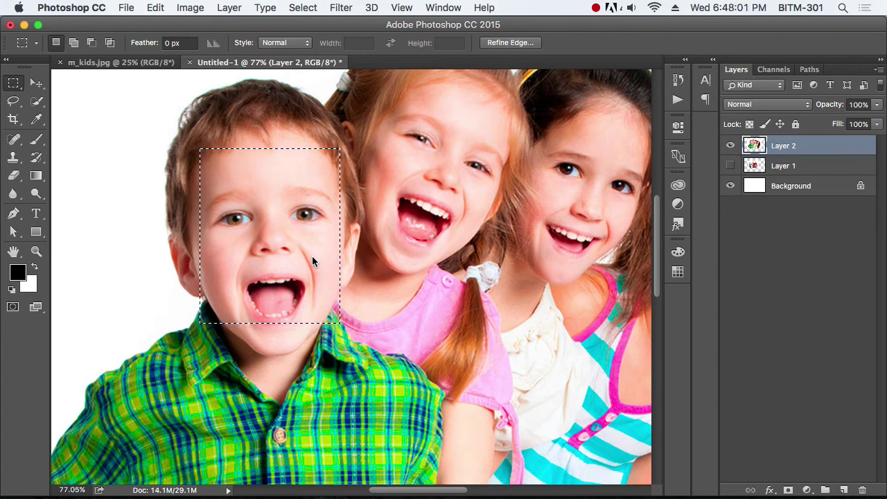
pyautogui.press('Delete')
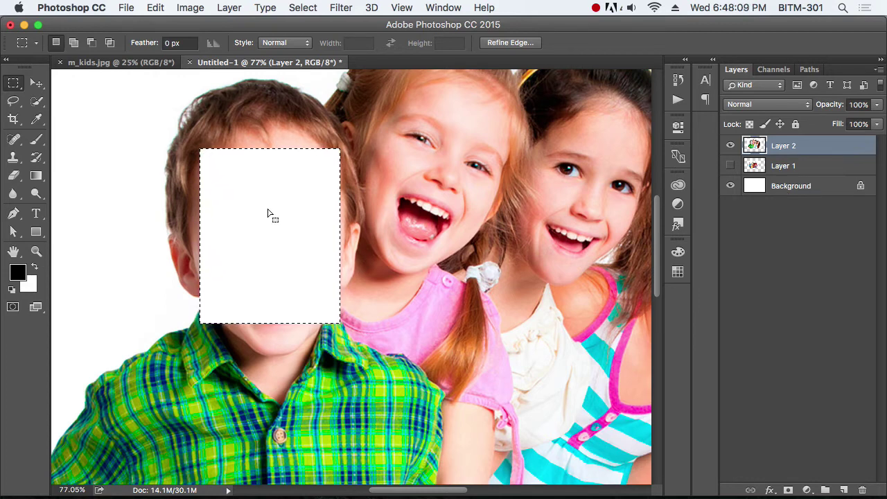
pyautogui.press('super+z')
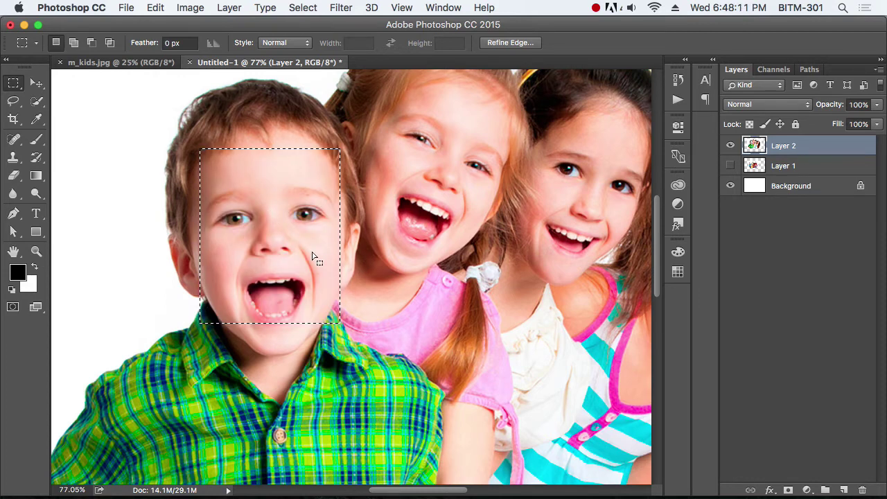
# - Copy the boy's selected face, paste it as a new layer, and move the copy down over his shirt
pyautogui.click(155, 7)
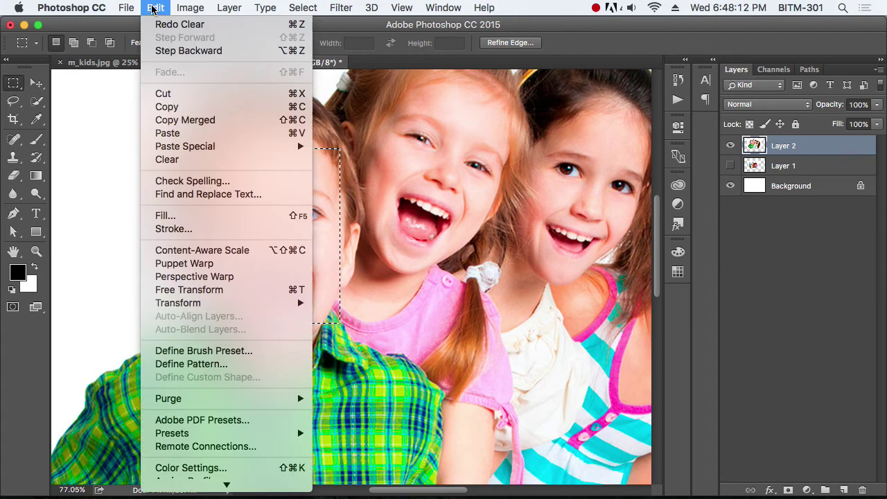
pyautogui.click(194, 108)
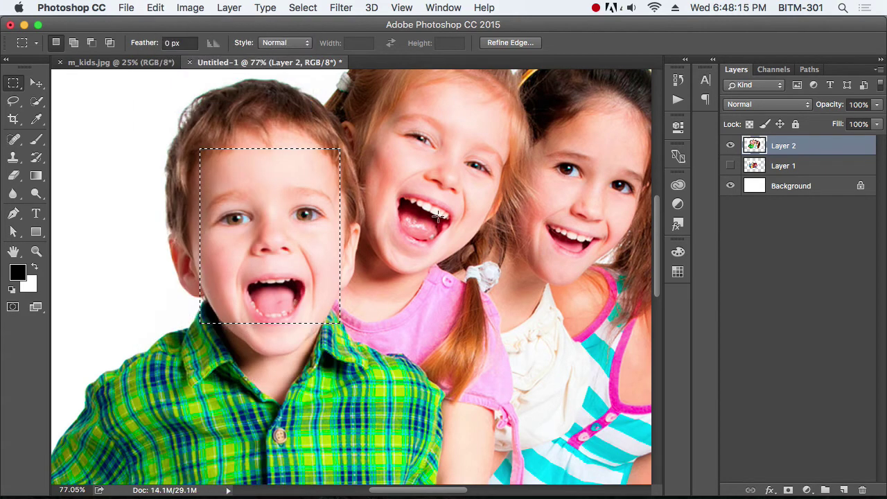
pyautogui.press('super+d')
pyautogui.press('super+v')
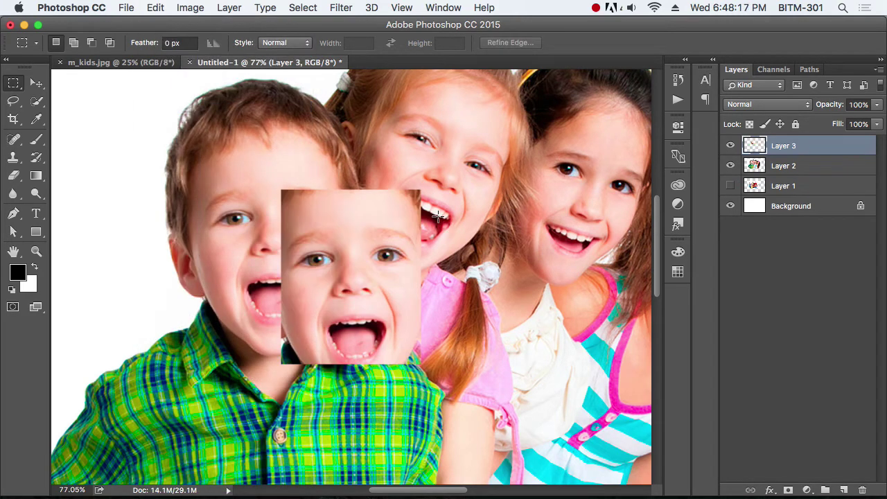
pyautogui.press('v')
pyautogui.moveTo(365, 305); pyautogui.dragTo(386, 390)
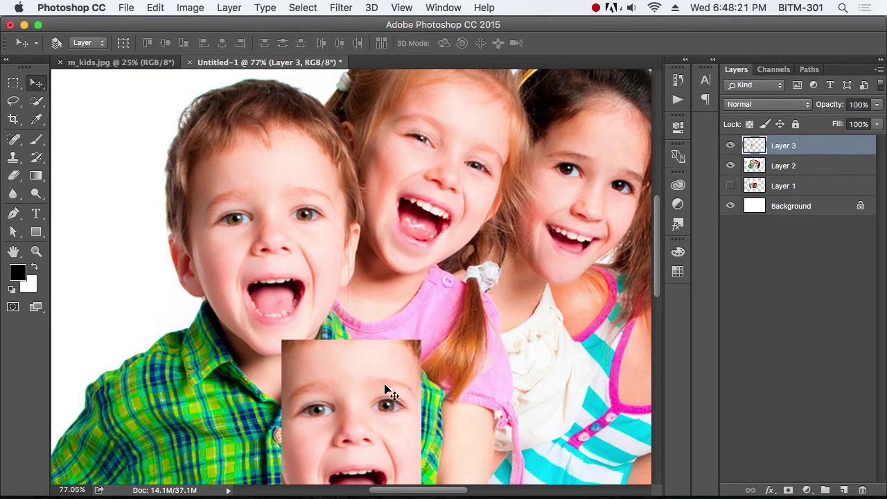
# - Hide Layer 3 and draw a Rectangular Marquee selection over the boy's face, from the forehead to the chin
pyautogui.click(730, 145)
pyautogui.press('m')
pyautogui.moveTo(201, 153); pyautogui.dragTo(336, 348)
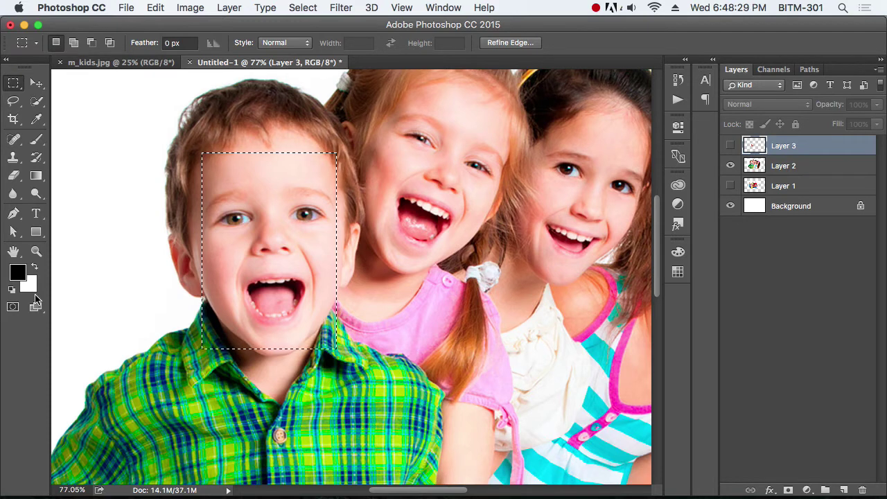
# - Fill the selected face area on Layer 2 with the white background color
pyautogui.hotkey('alt', 'BackSpace')
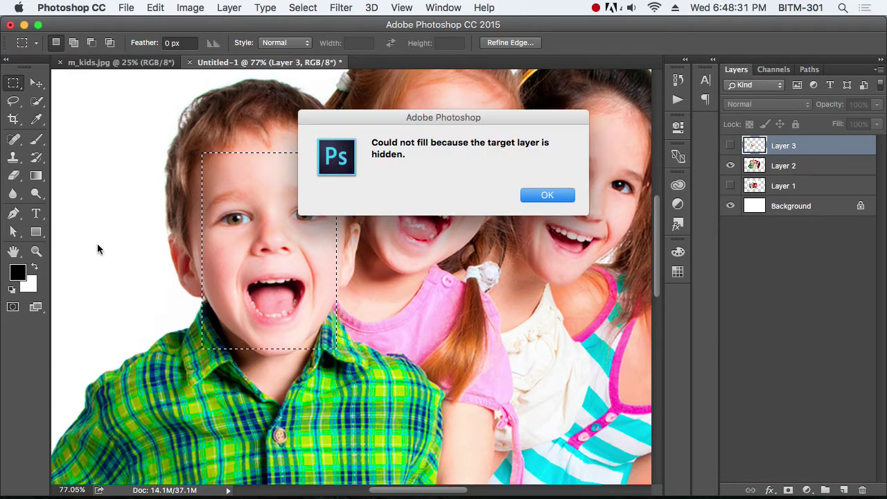
pyautogui.click(548, 195)
pyautogui.click(790, 168)
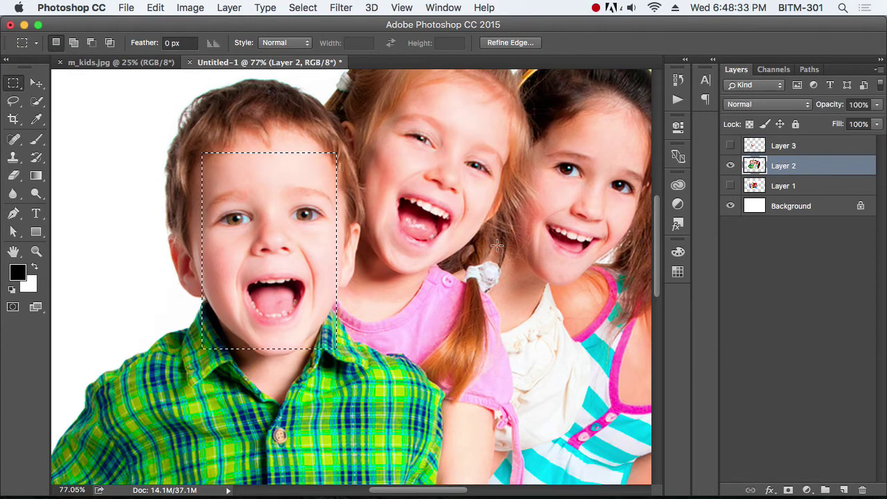
pyautogui.hotkey('alt', 'BackSpace')
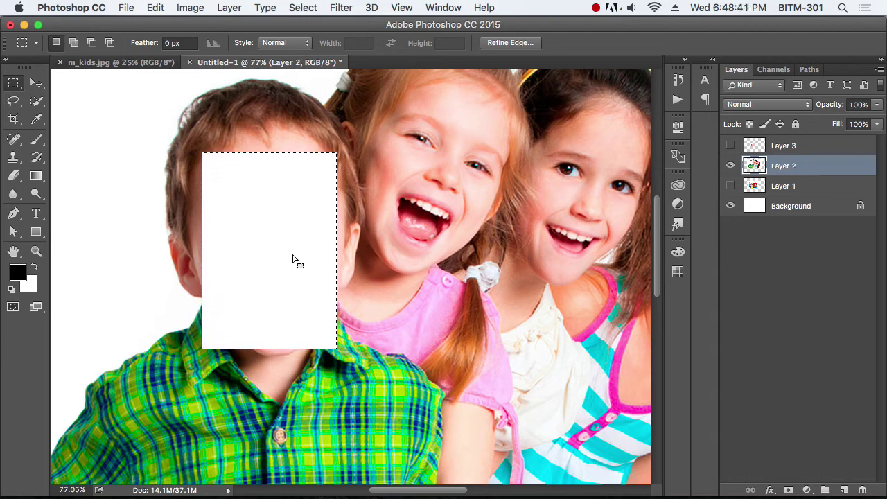
# - Try filling the selected area of the Background layer with black, and undo the fill
pyautogui.click(777, 206)
pyautogui.hotkey('alt', 'BackSpace')
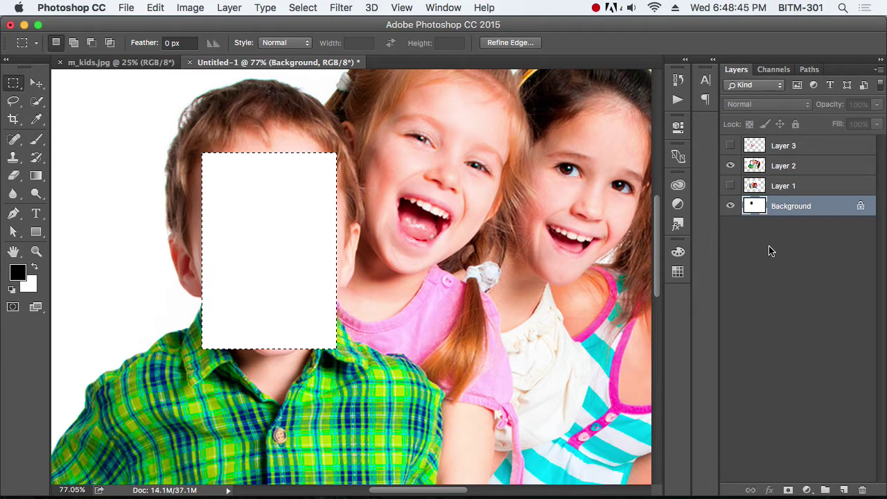
pyautogui.hotkey('ctrl', 'z')
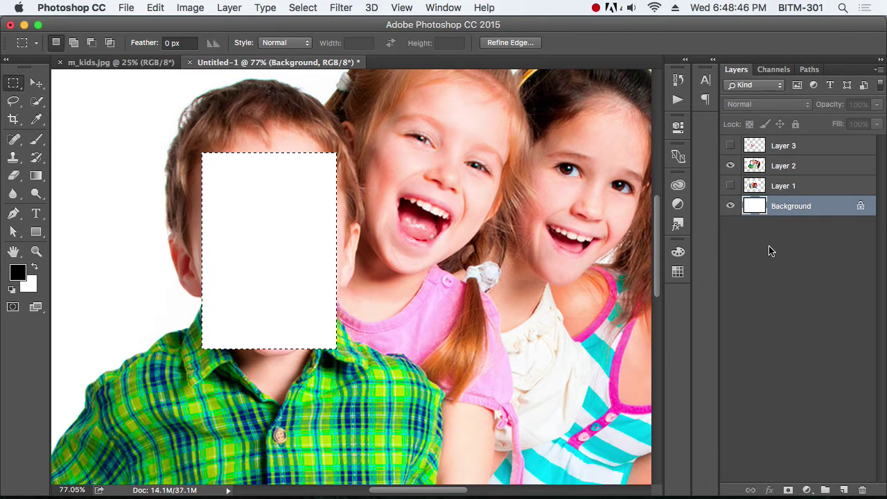
# - Deselect and fill the whole Background layer with black, and draw a marquee around the white rectangle on Layer 2
pyautogui.click(508, 281)
pyautogui.hotkey('alt', 'BackSpace')
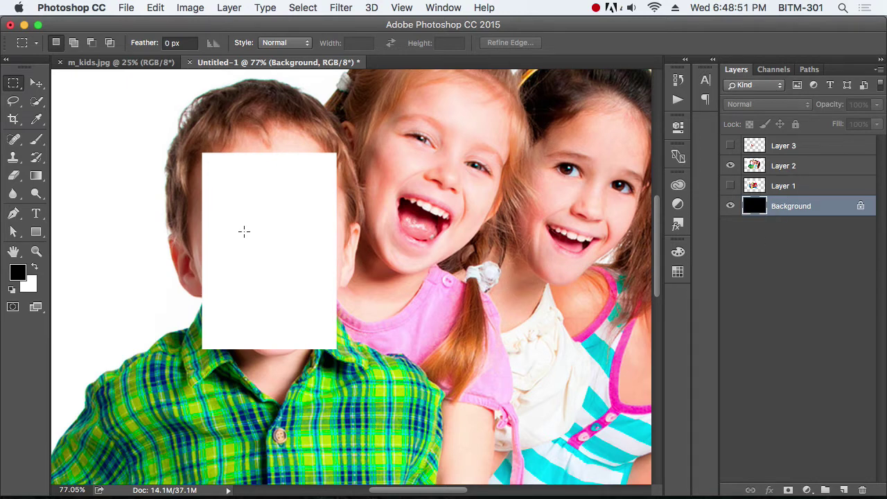
pyautogui.click(804, 167)
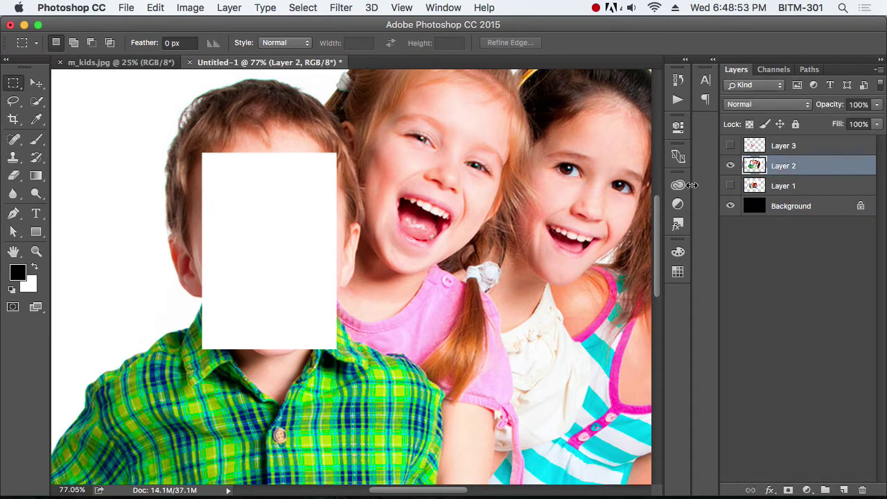
pyautogui.moveTo(199, 147); pyautogui.dragTo(348, 356)
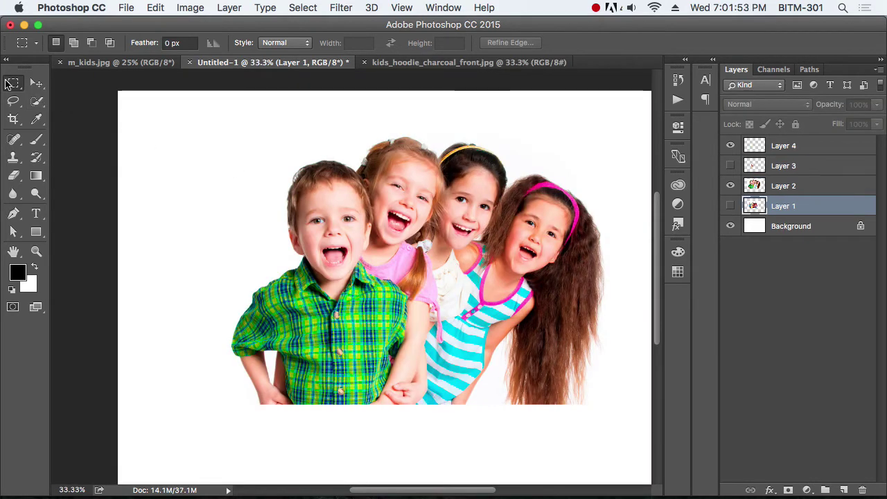
# - Draw a Rectangular Marquee selection on the white area beside the boy's head, reposition it, and drop the selection
pyautogui.moveTo(14, 83); pyautogui.dragTo(89, 84)
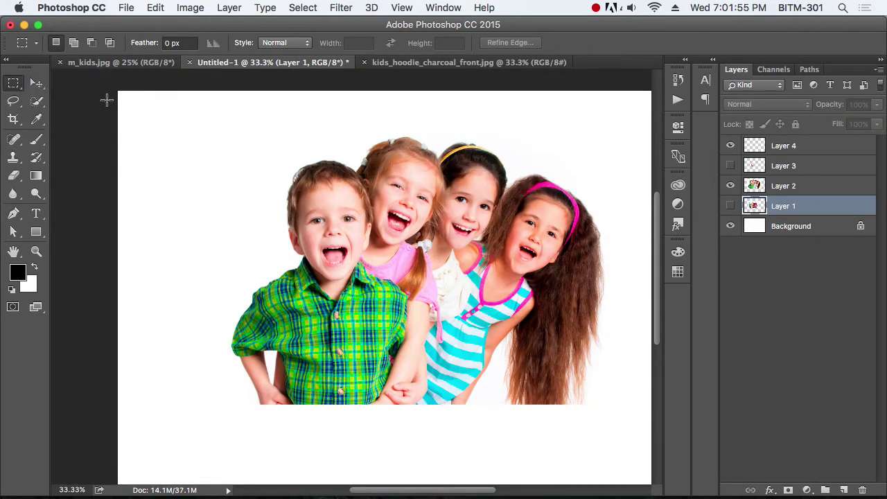
pyautogui.moveTo(224, 164); pyautogui.dragTo(278, 256)
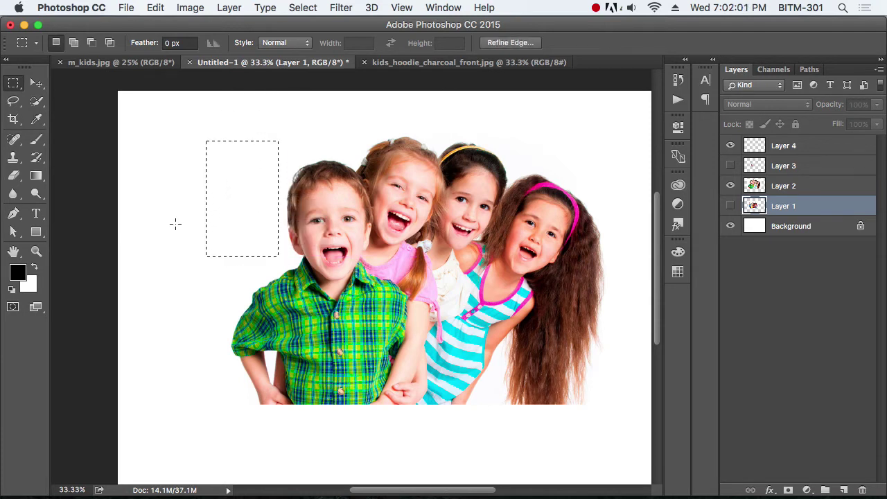
pyautogui.keyDown('super'); pyautogui.click(190, 206); pyautogui.keyUp('super')
pyautogui.moveTo(222, 208); pyautogui.dragTo(210, 229)
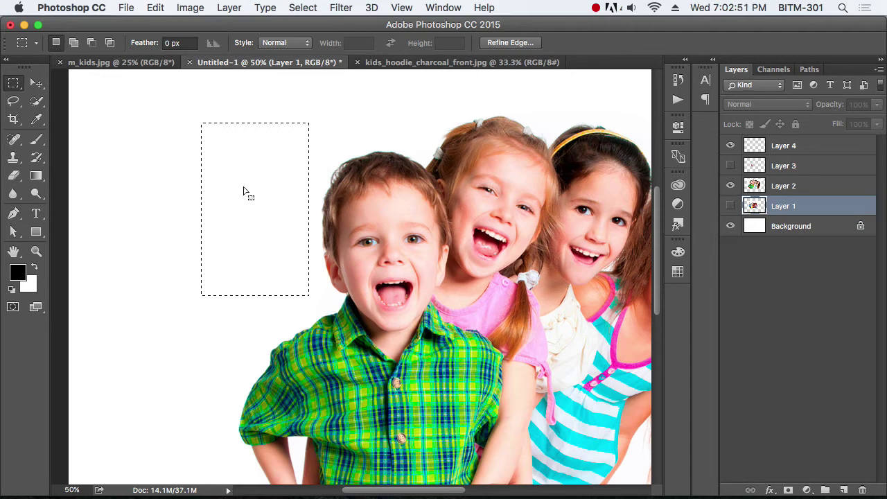
pyautogui.click(167, 183)
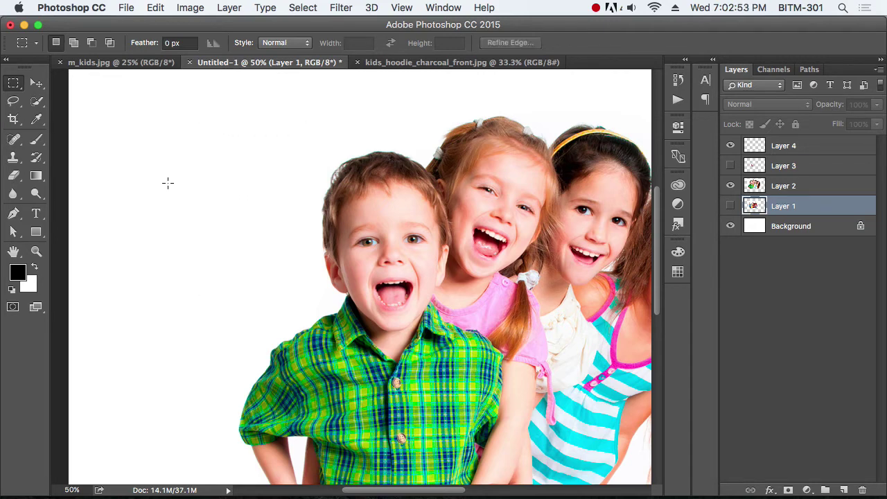
# - Draw another rectangular selection on the white area beside the boy and remove it with the Deselect command
pyautogui.moveTo(161, 125); pyautogui.dragTo(265, 261)
pyautogui.click(266, 7)
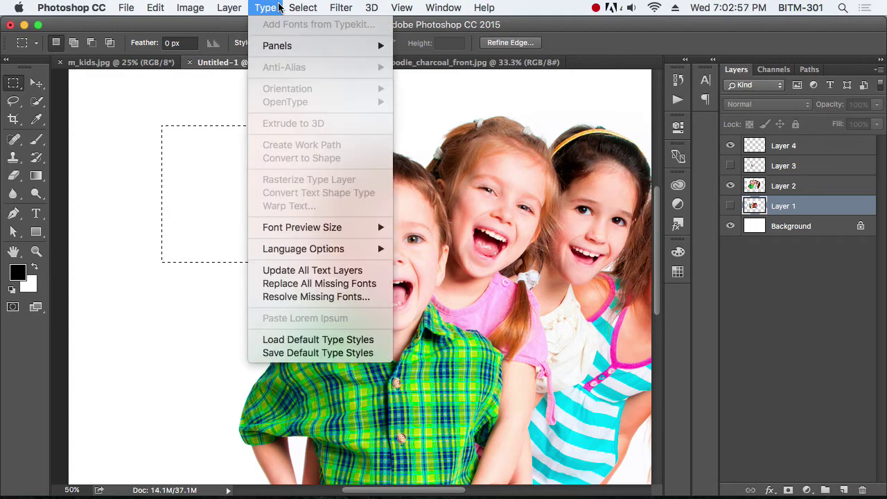
pyautogui.moveTo(291, 7)
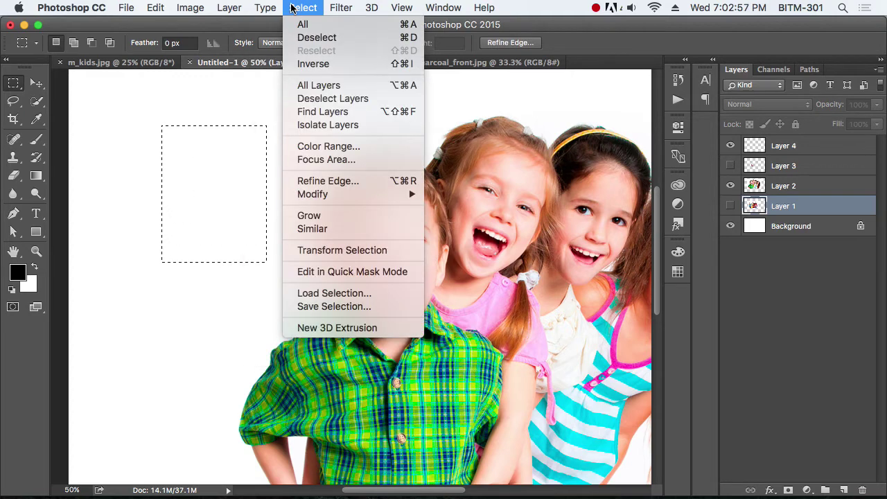
pyautogui.click(405, 40)
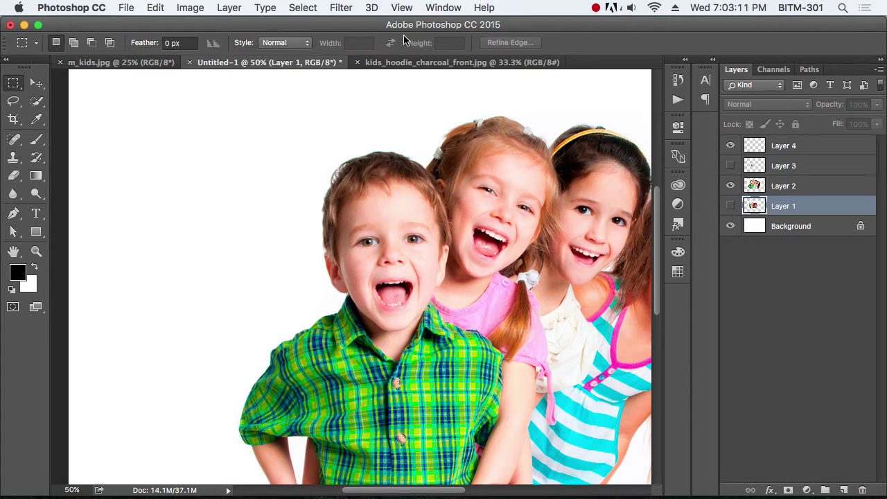
# - Draw a larger rectangular selection in the white area of Layer 2 and convert it to a 10-pixel border selection
pyautogui.moveTo(130, 118); pyautogui.dragTo(297, 313)
pyautogui.click(784, 192)
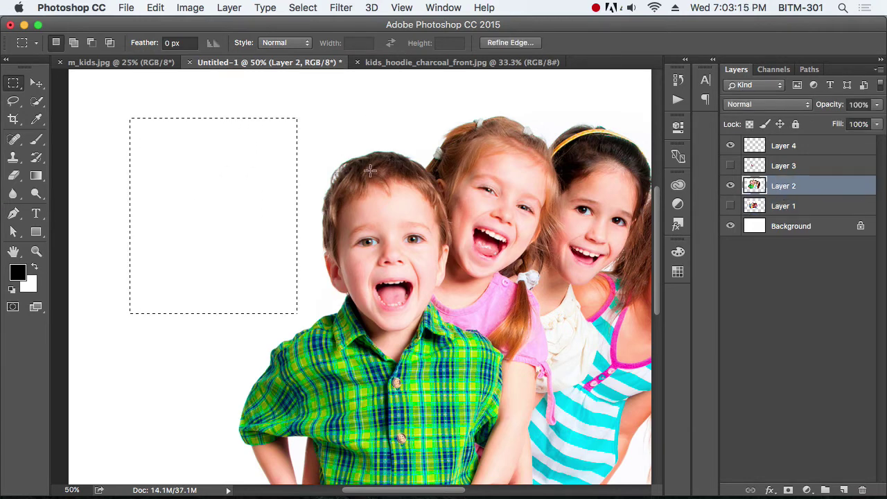
pyautogui.click(303, 8)
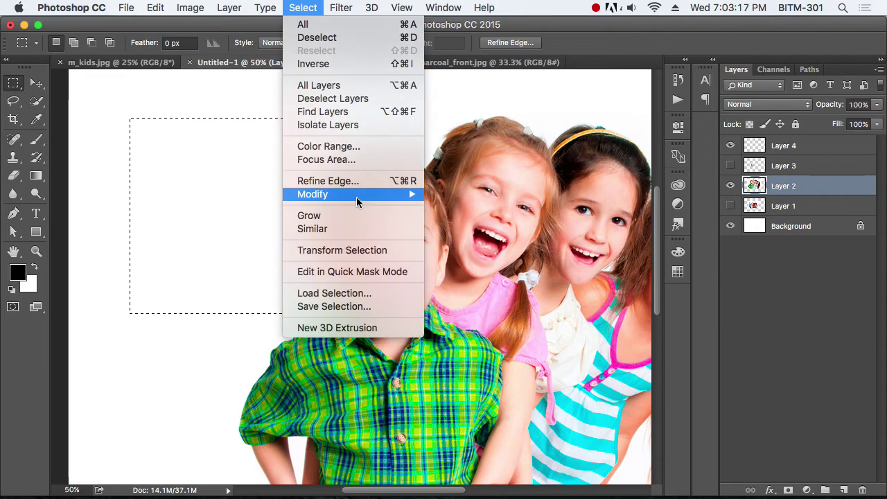
pyautogui.moveTo(347, 196)
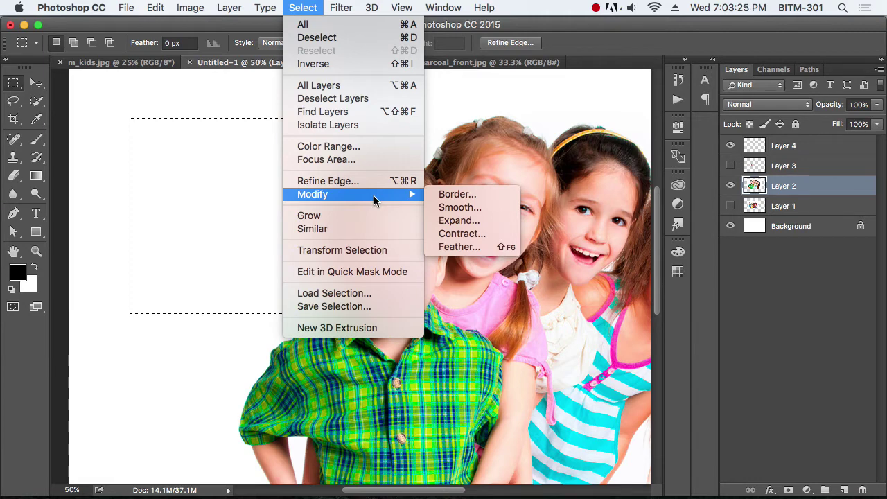
pyautogui.click(474, 194)
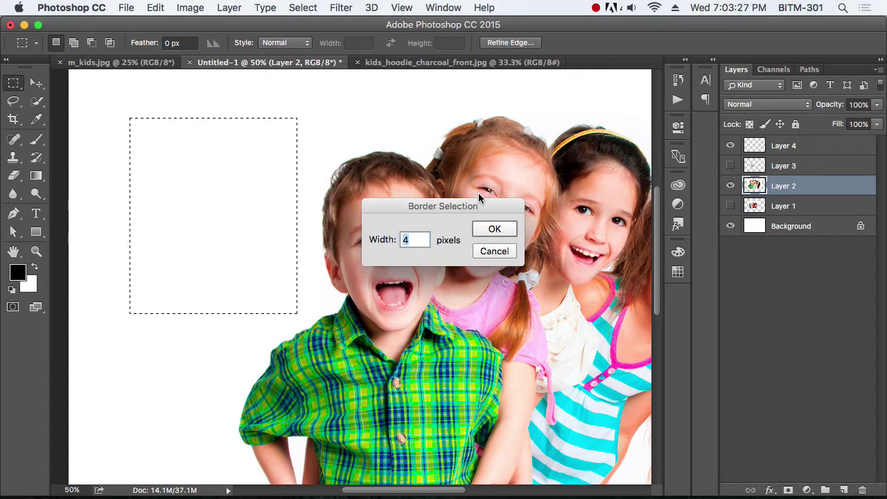
pyautogui.click(402, 239)
pyautogui.write('10')
pyautogui.press('Return')
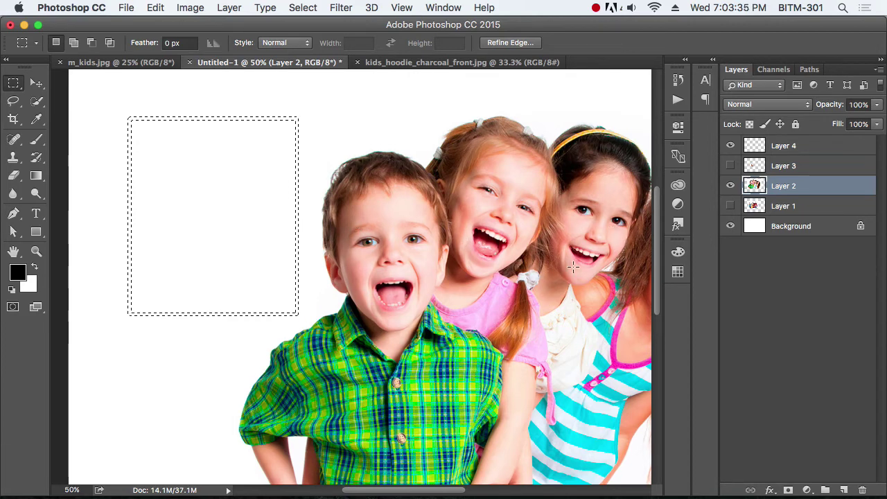
# - Fill the border selection with black, deselect, and examine the soft edges at the frame's corner up close
pyautogui.hotkey('alt', 'BackSpace')
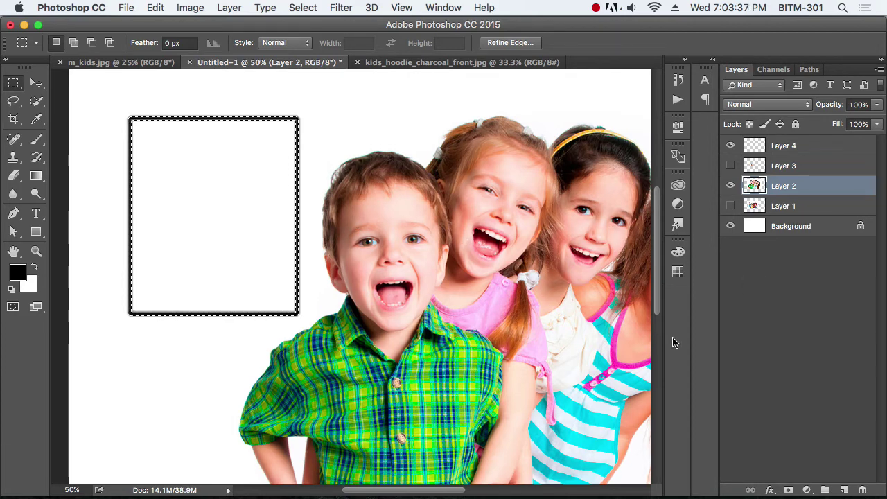
pyautogui.press('super+d')
pyautogui.moveTo(284, 116); pyautogui.dragTo(474, 240)
pyautogui.hscroll(3, 445, 244)
pyautogui.scroll(-1, 445, 243)
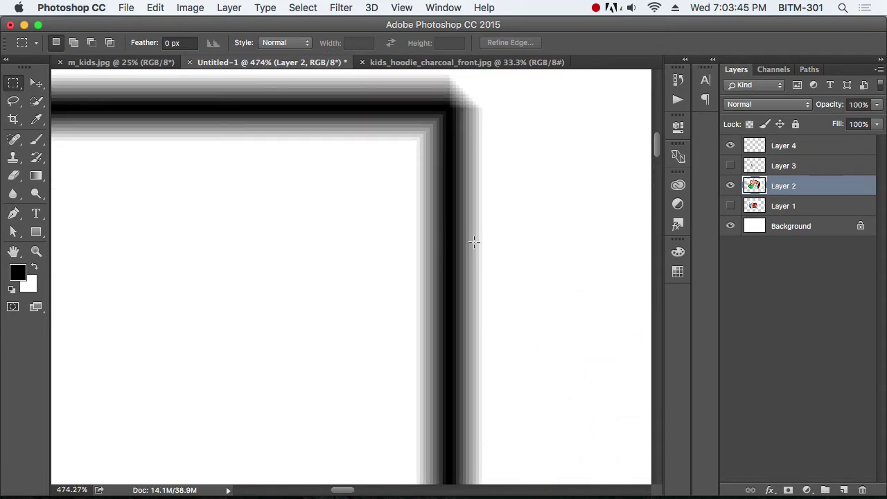
pyautogui.moveTo(470, 247); pyautogui.dragTo(388, 240)
pyautogui.hscroll(3, 400, 232)
pyautogui.scroll(-1, 400, 231)
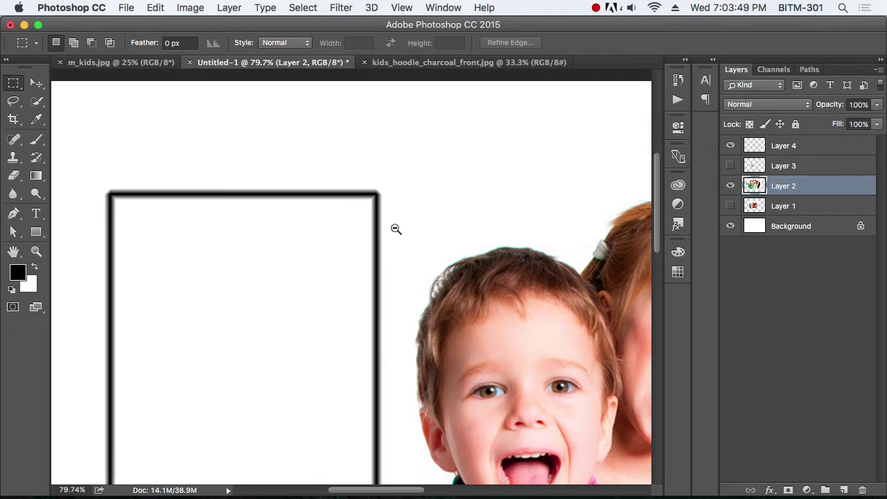
pyautogui.moveTo(395, 229); pyautogui.dragTo(385, 229)
# - Select the area around the black frame with the Rectangular Marquee, delete it from Layer 2, and deselect
pyautogui.moveTo(189, 189); pyautogui.dragTo(397, 410)
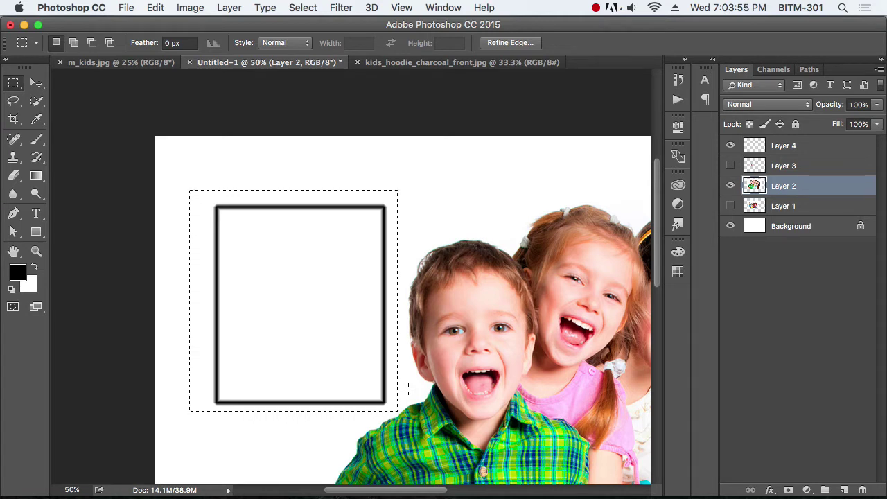
pyautogui.press('Delete')
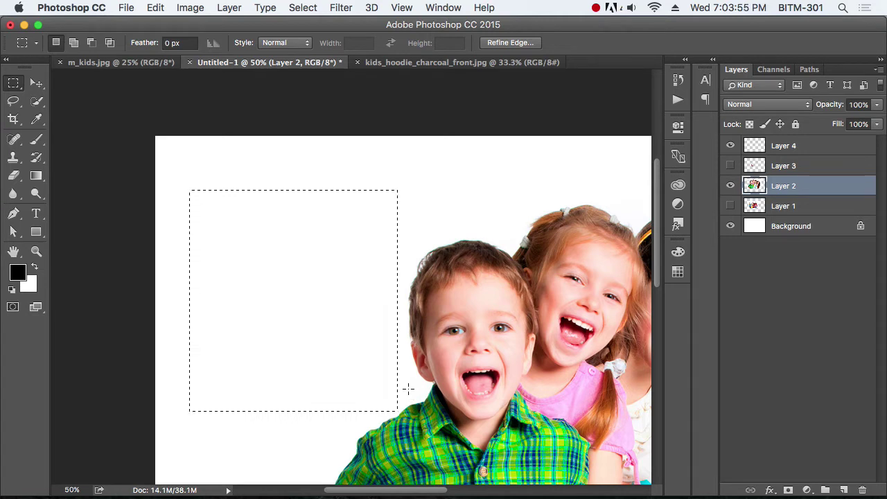
pyautogui.click(360, 247)
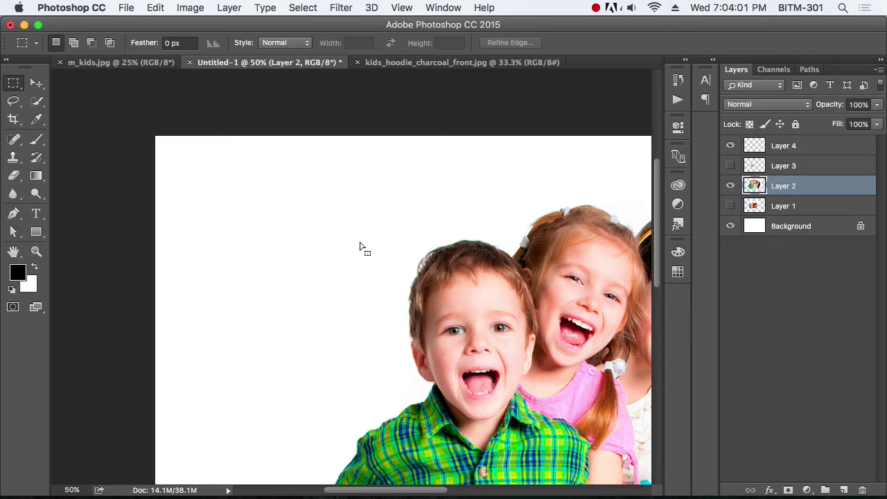
# - Draw a rectangular selection in the white area of Layer 2 and smooth it with a 10-pixel sample radius
pyautogui.moveTo(223, 202); pyautogui.dragTo(368, 391)
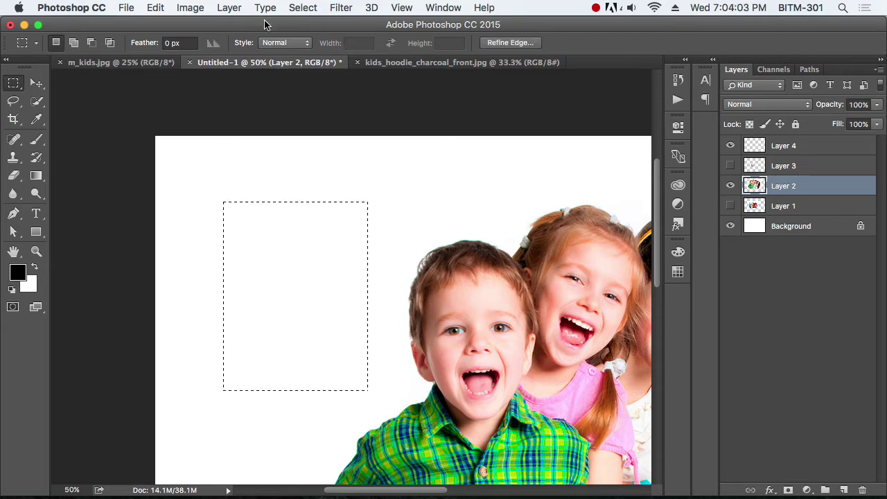
pyautogui.click(229, 8)
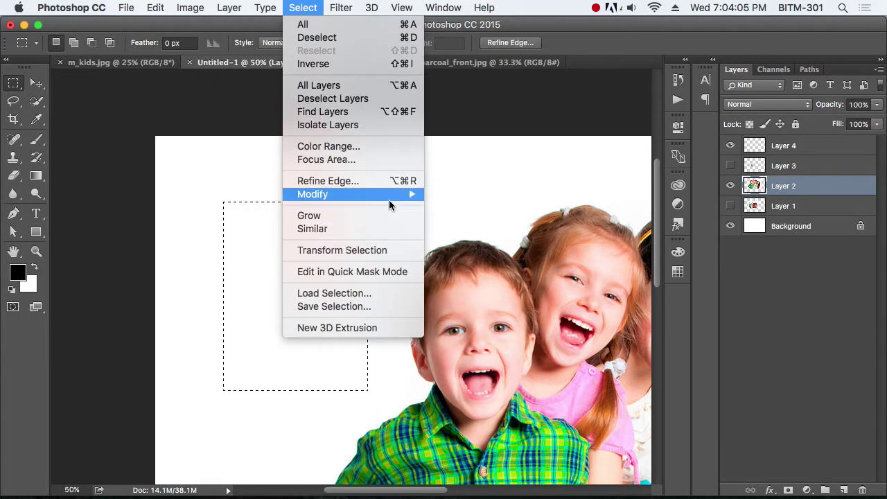
pyautogui.moveTo(384, 193)
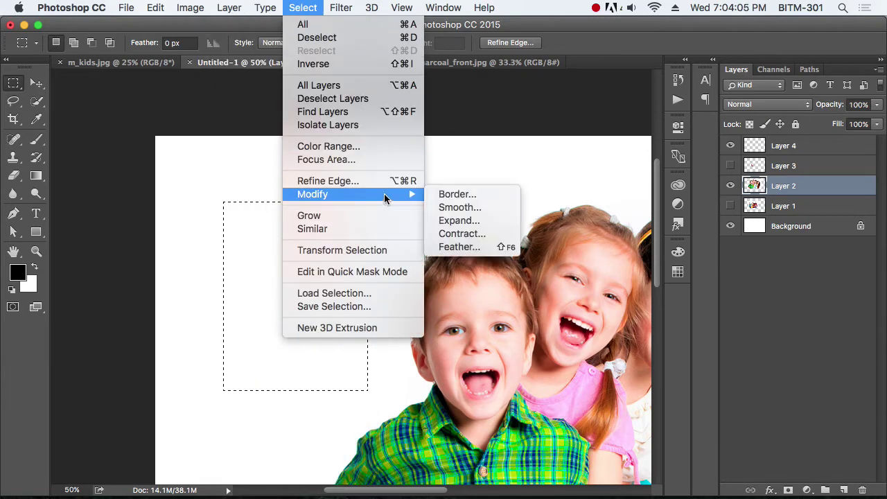
pyautogui.click(485, 207)
pyautogui.moveTo(485, 207); pyautogui.dragTo(559, 250)
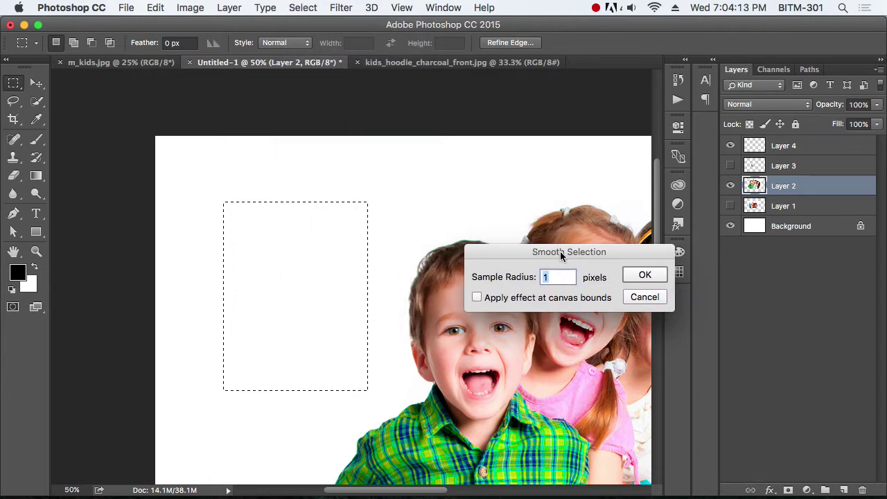
pyautogui.write('10')
pyautogui.press('Return')
# - Fill the smoothed selection with black, deselect, and examine the rounded corners of the shape
pyautogui.moveTo(402, 221); pyautogui.dragTo(366, 252)
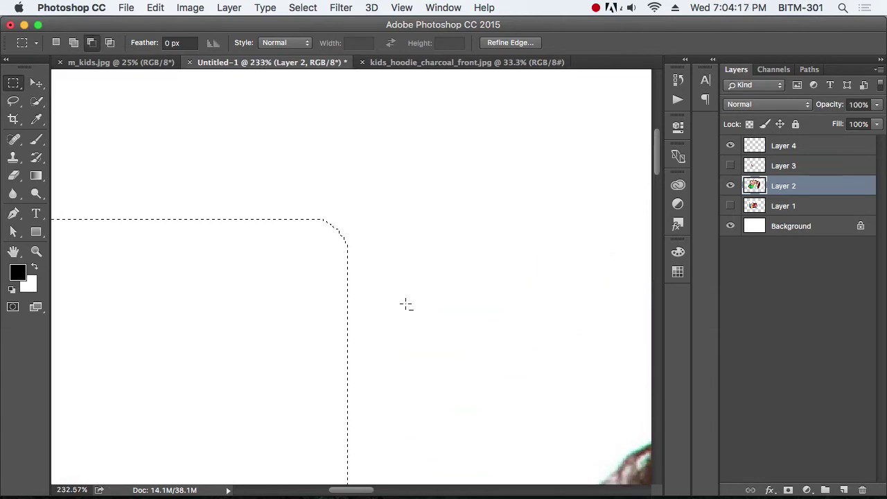
pyautogui.hotkey('alt', 'BackSpace')
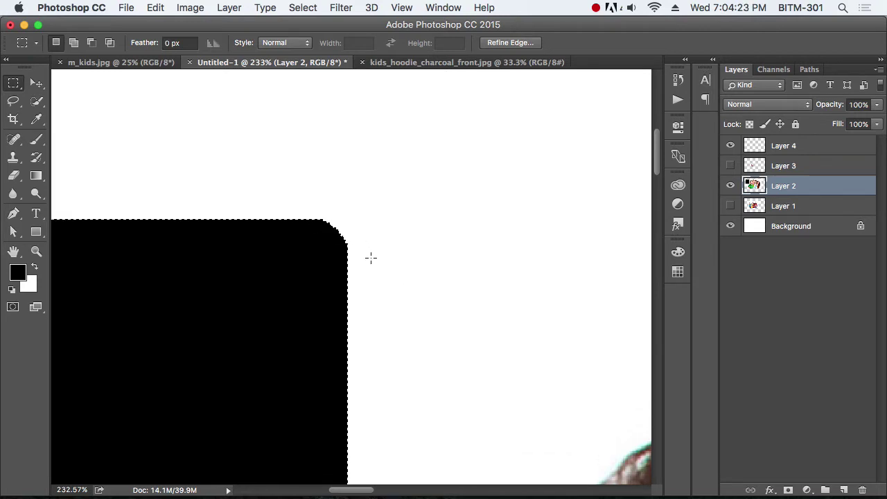
pyautogui.press('super+d')
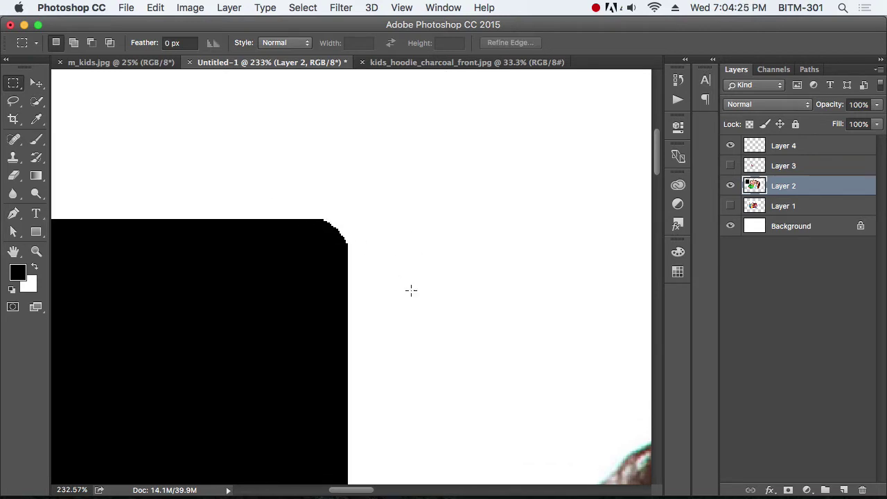
pyautogui.scroll(-8, 340, 273)
pyautogui.scroll(3, 367, 284)
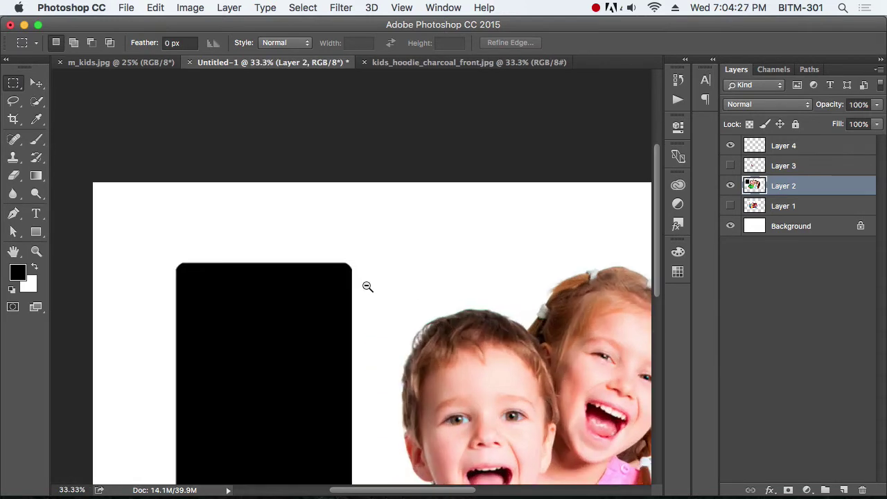
pyautogui.moveTo(360, 285); pyautogui.dragTo(357, 238)
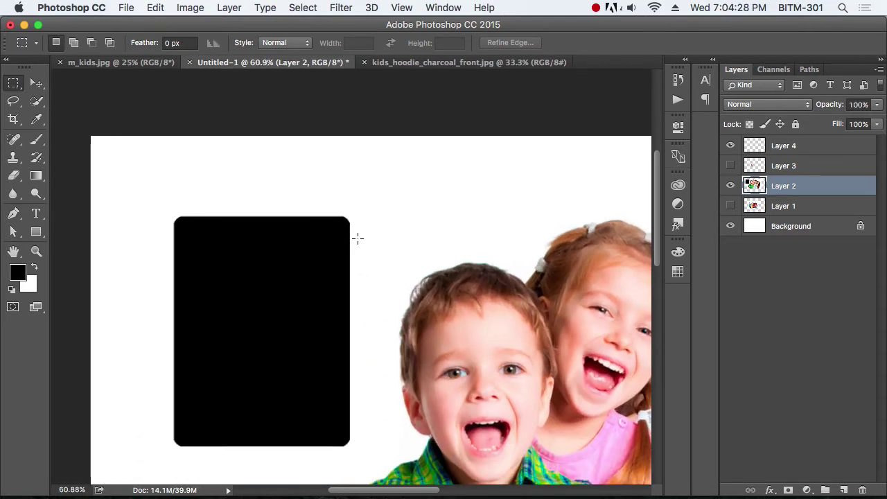
# - Undo the black fill of the rounded rectangle and clear the restored selection
pyautogui.click(8, 84)
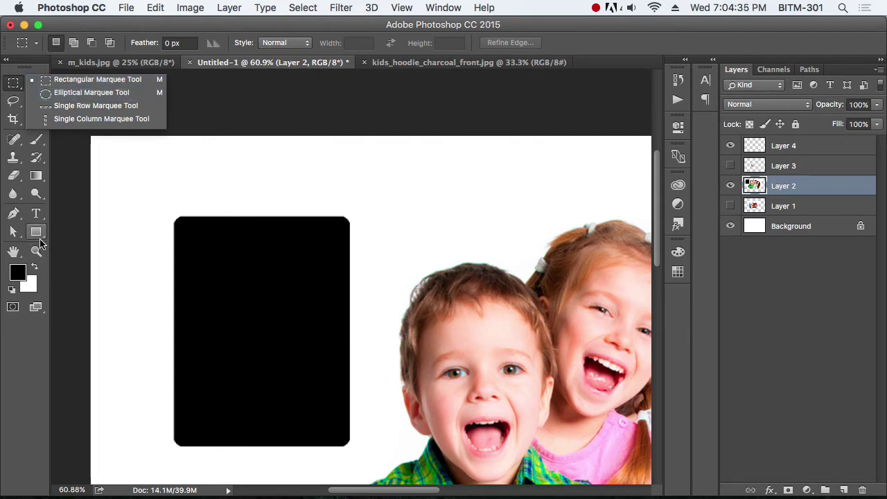
pyautogui.click(108, 80)
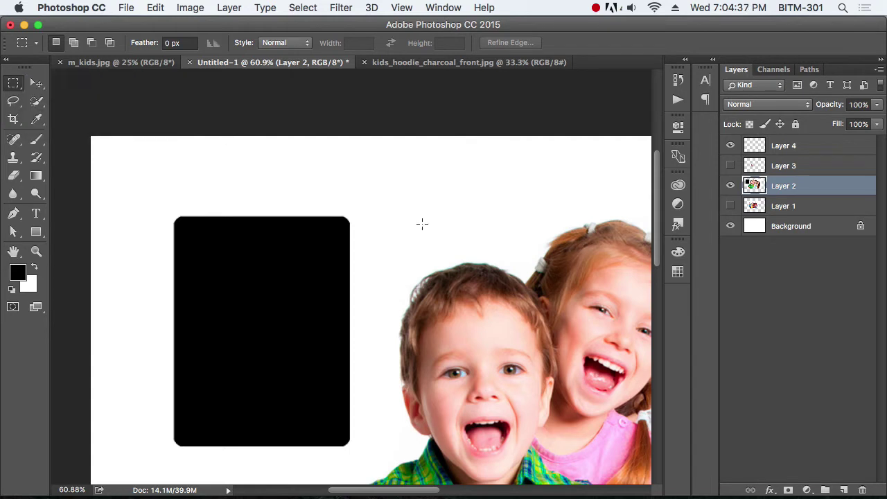
pyautogui.press('super+x')
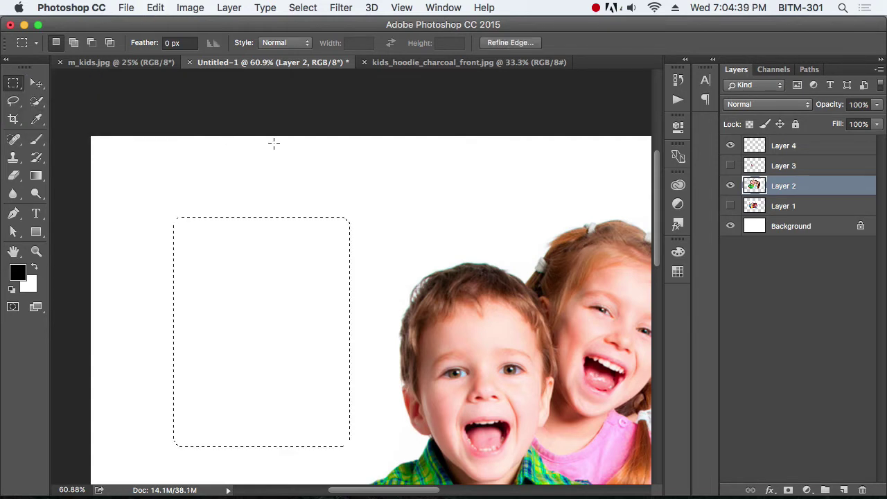
pyautogui.press('super+d')
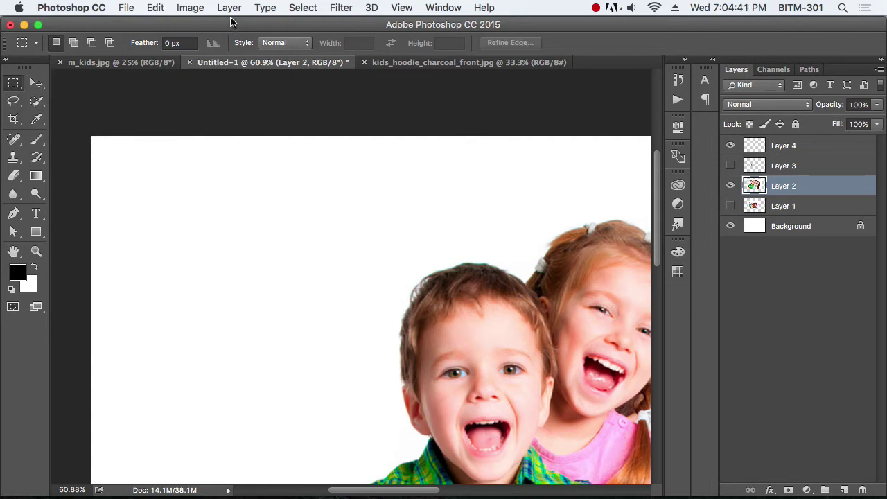
# - Draw a new rectangular selection in the white area of Layer 2 and look through the Modify selection options
pyautogui.click(267, 10)
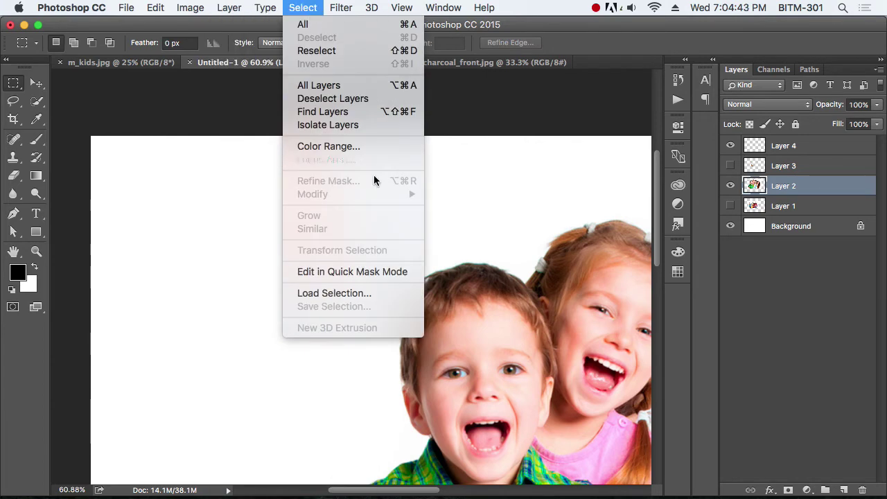
pyautogui.click(494, 252)
pyautogui.moveTo(197, 218); pyautogui.dragTo(379, 366)
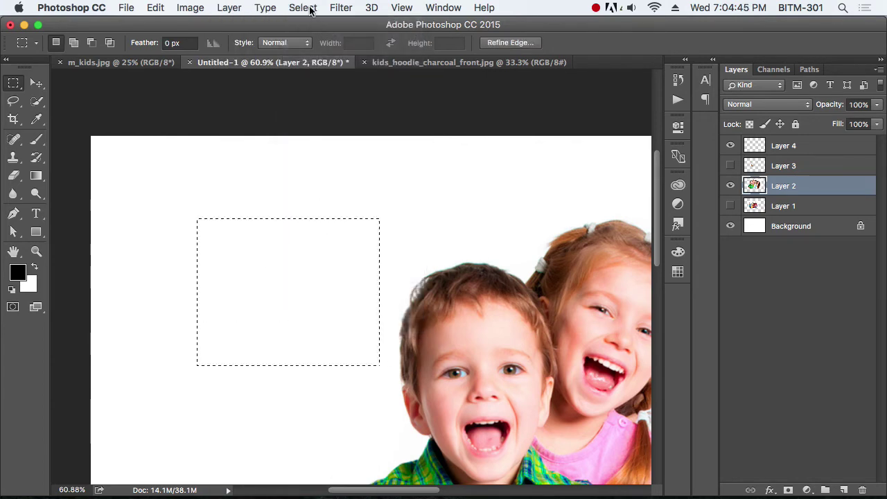
pyautogui.click(286, 8)
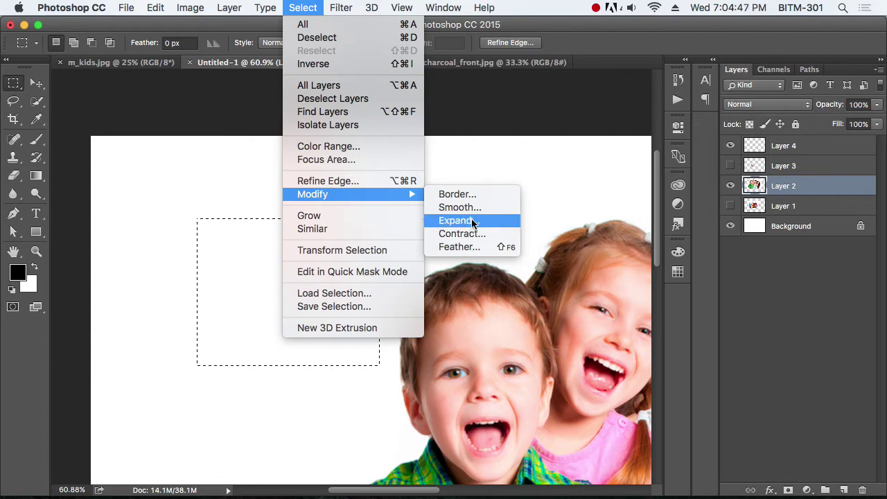
pyautogui.click(478, 236)
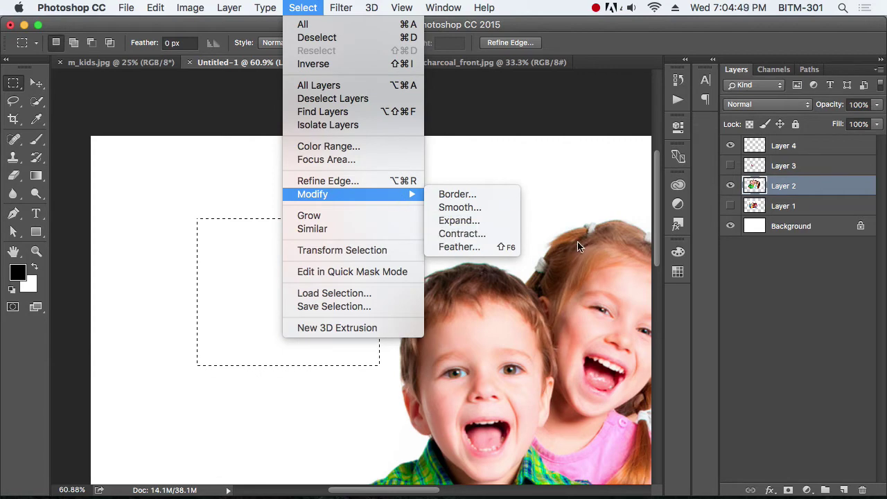
# - Switch to the kids_hoodie_charcoal_front.jpg document and select the yellow shirt inside the hoodie opening with the Quick Selection tool
pyautogui.click(477, 63)
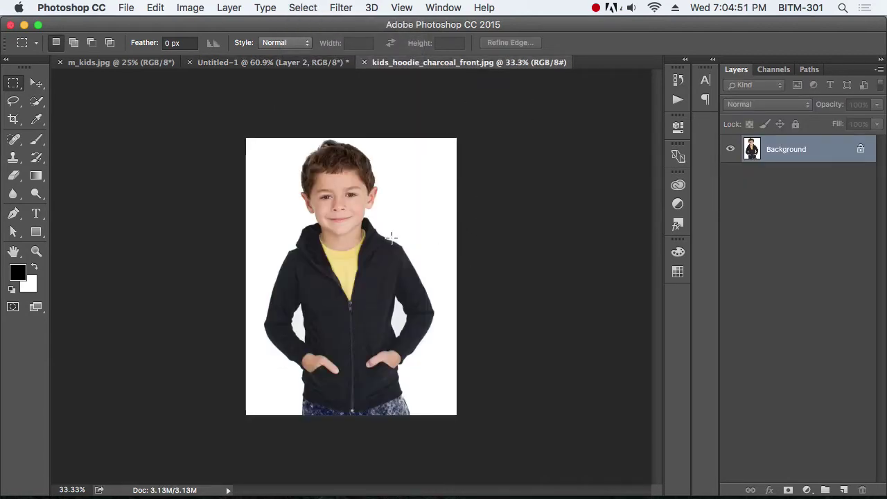
pyautogui.press('super+equal')
pyautogui.press('super+equal')
pyautogui.press('super+equal')
pyautogui.press('super+equal')
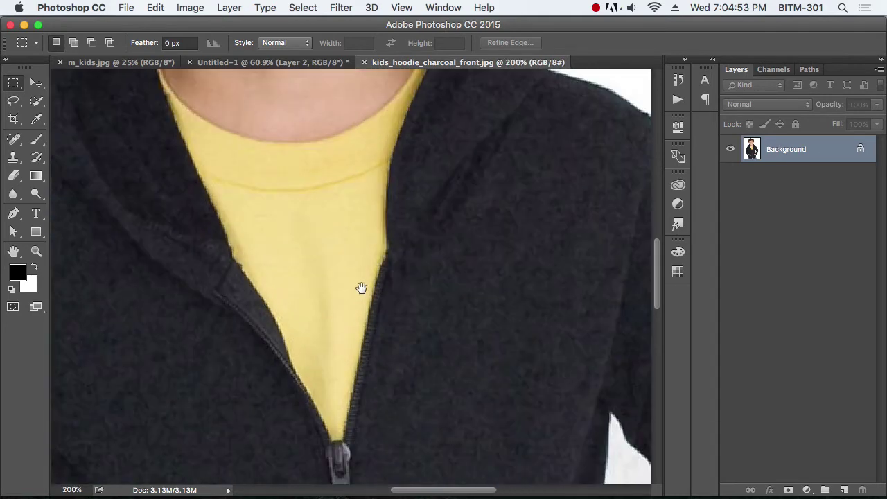
pyautogui.scroll(3, 361, 287)
pyautogui.keyDown('alt'); pyautogui.click(339, 264); pyautogui.keyUp('alt')
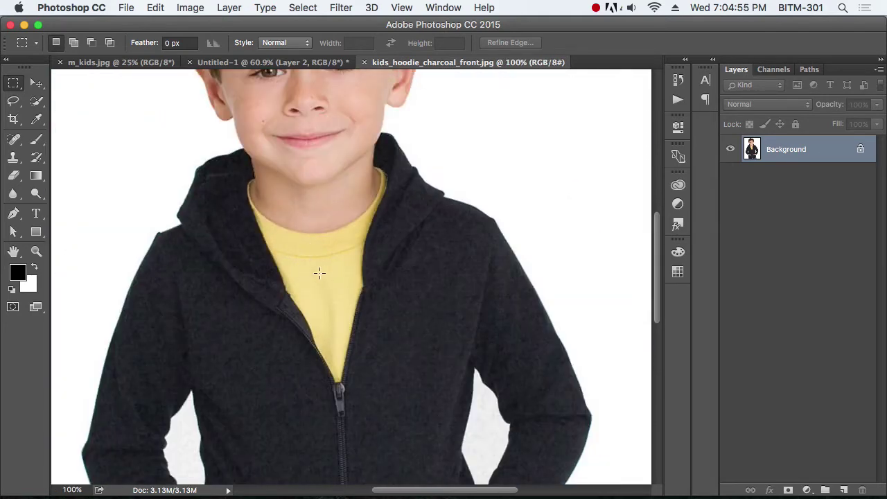
pyautogui.press('super+equal')
pyautogui.scroll(-2, 346, 235)
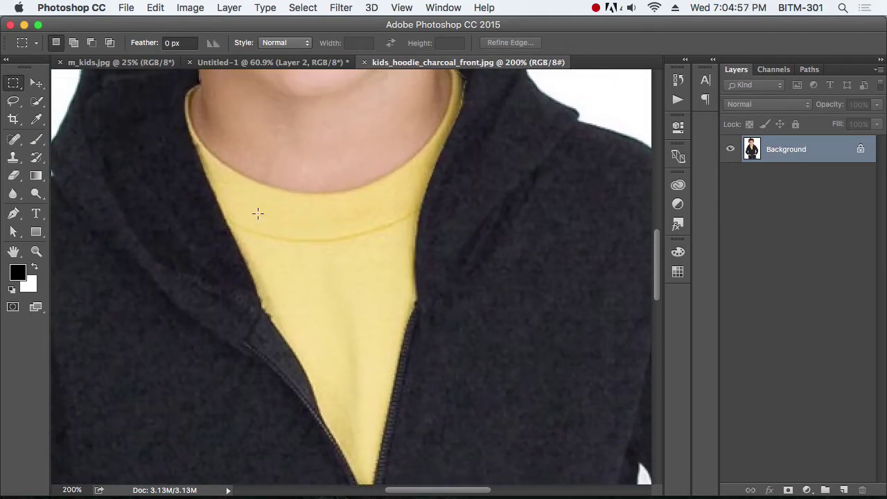
pyautogui.moveTo(365, 263); pyautogui.dragTo(343, 262)
pyautogui.click(38, 102)
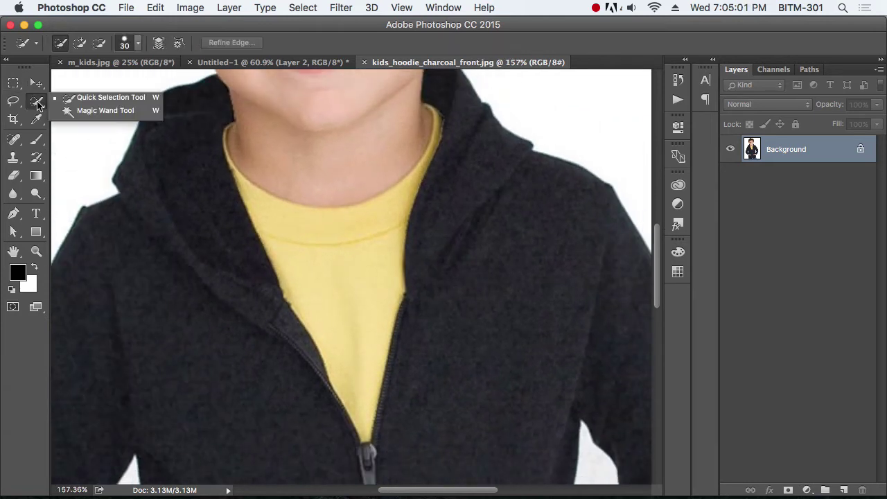
pyautogui.click(96, 101)
pyautogui.moveTo(325, 238)
pyautogui.mouseDown()
pyautogui.moveTo(340, 240)
pyautogui.moveTo(362, 270)
pyautogui.mouseUp()
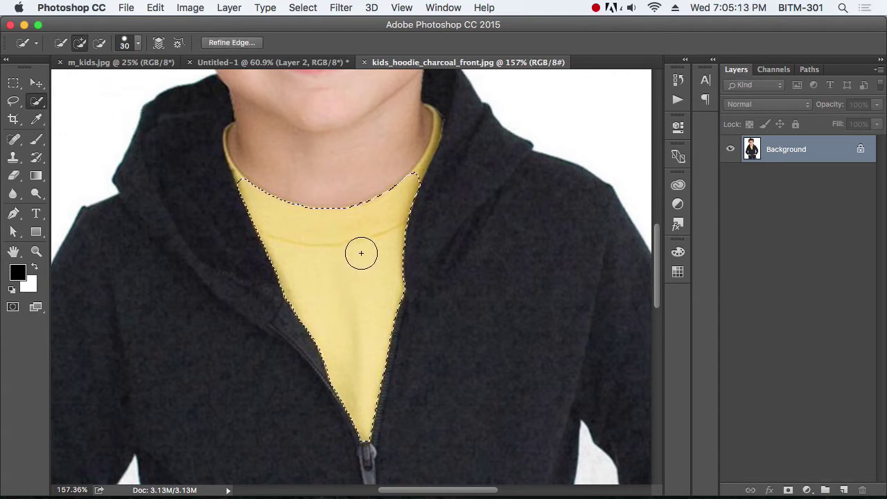
pyautogui.click(307, 223)
# - Reduce the Quick Selection brush to 9 and 3 pixels and extend the selection up the narrow collar strip beside the neck
pyautogui.press('super+space')
pyautogui.moveTo(461, 151)
pyautogui.mouseDown()
pyautogui.moveTo(461, 207)
pyautogui.moveTo(492, 231)
pyautogui.mouseUp()
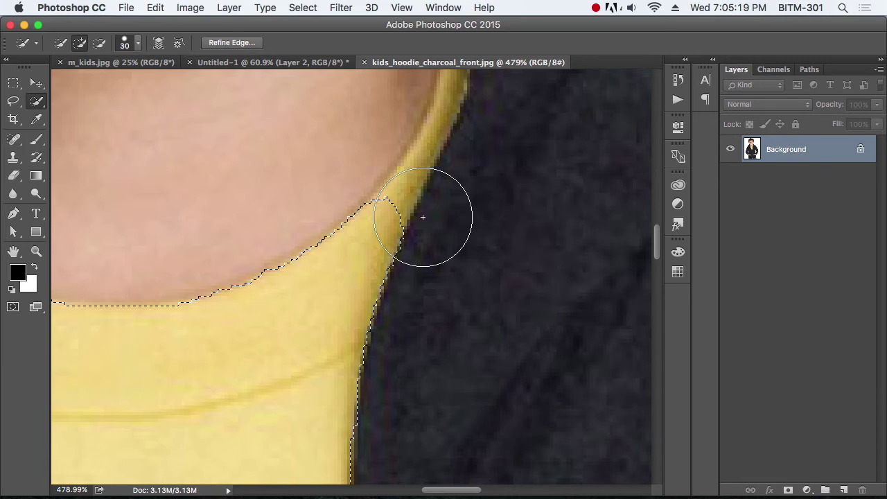
pyautogui.press('[')
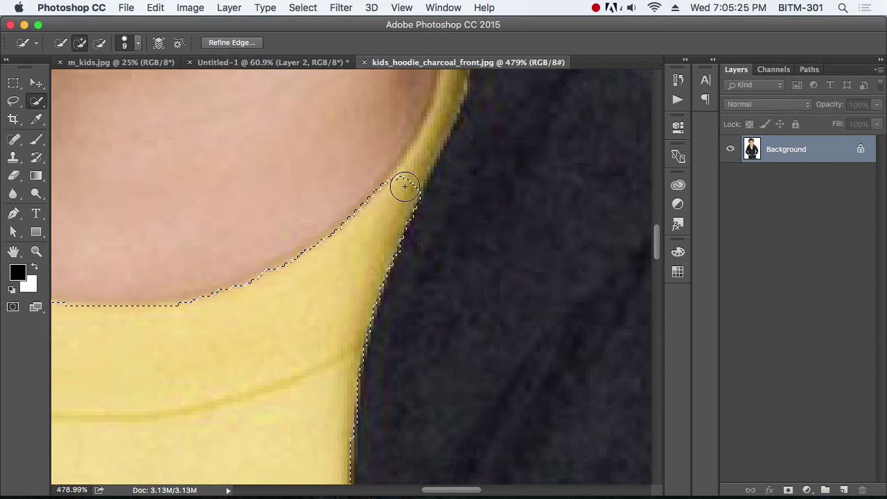
pyautogui.moveTo(436, 131); pyautogui.dragTo(449, 156)
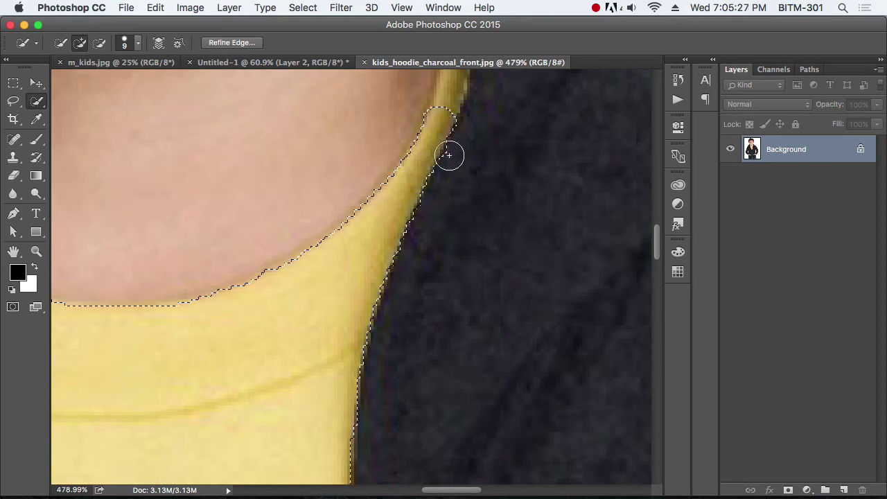
pyautogui.press('[')
pyautogui.moveTo(447, 167); pyautogui.dragTo(421, 291)
pyautogui.moveTo(421, 234); pyautogui.dragTo(432, 181)
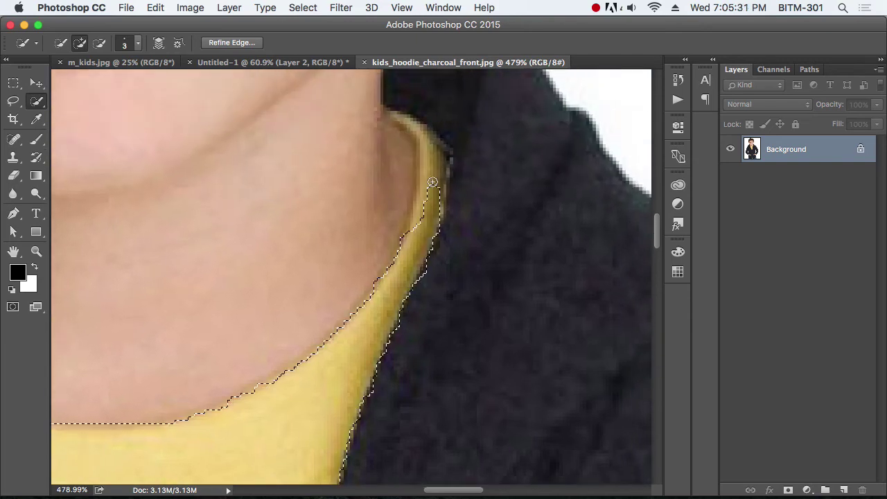
pyautogui.moveTo(418, 126); pyautogui.dragTo(420, 132)
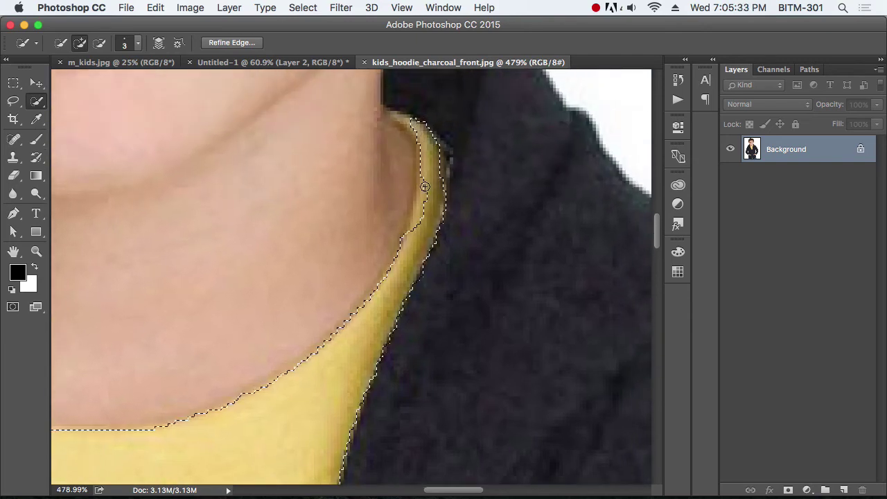
# - Examine the shirt selection's edges along the collar and hoodie opening up close with the Rectangular Marquee tool active
pyautogui.moveTo(286, 299)
pyautogui.mouseDown()
pyautogui.moveTo(342, 273)
pyautogui.moveTo(255, 206)
pyautogui.moveTo(373, 291)
pyautogui.mouseUp()
pyautogui.moveTo(490, 332); pyautogui.dragTo(453, 251)
pyautogui.moveTo(430, 296); pyautogui.dragTo(422, 287)
pyautogui.scroll(-10, 455, 307)
pyautogui.scroll(-3, 455, 307)
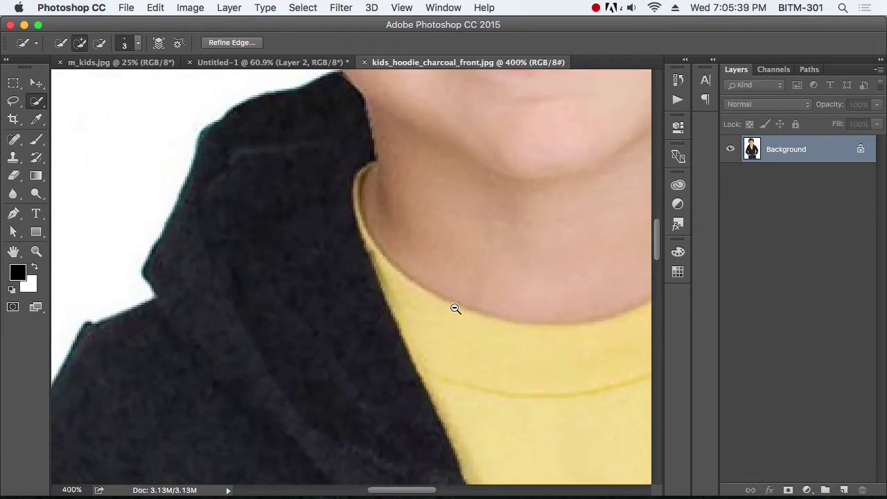
pyautogui.scroll(2, 410, 283)
pyautogui.press('m')
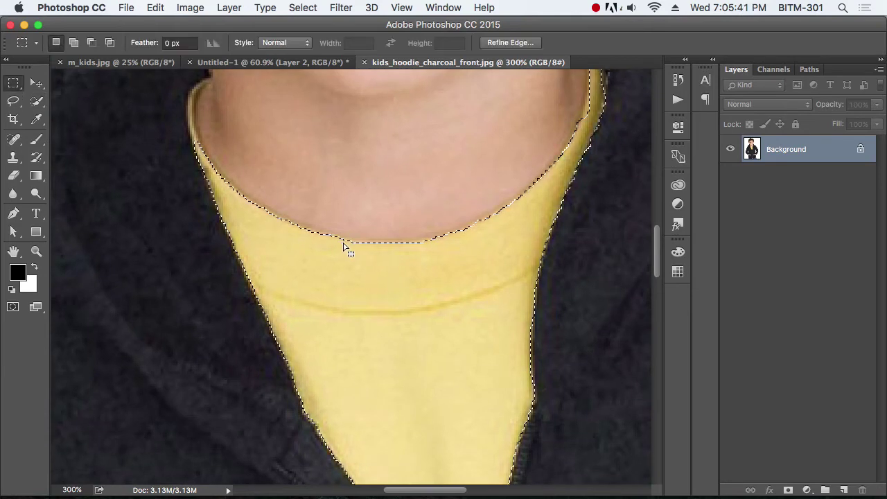
pyautogui.scroll(4, 516, 246)
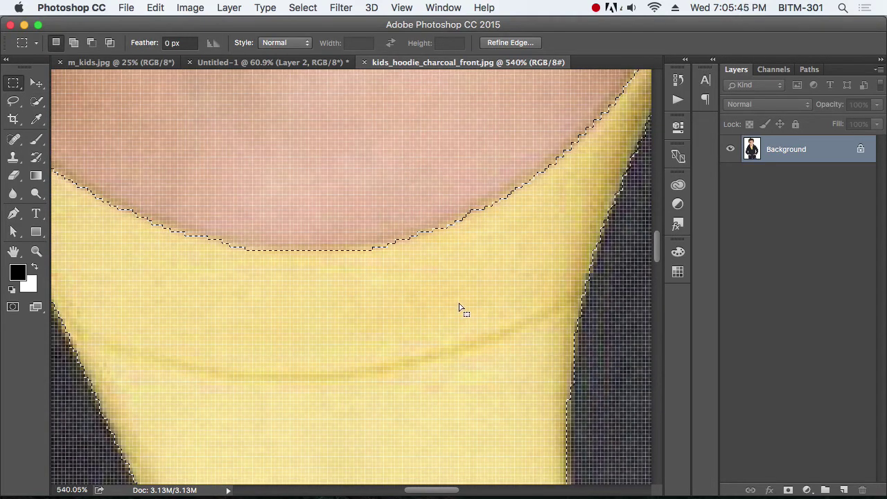
pyautogui.keyDown('alt'); pyautogui.click(410, 283); pyautogui.keyUp('alt')
pyautogui.scroll(-5, 408, 282)
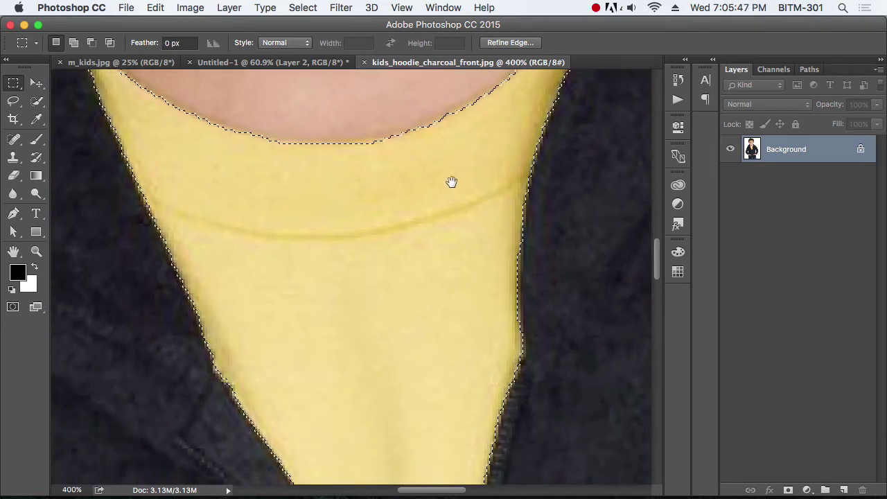
# - Expand the yellow shirt selection by 5 pixels
pyautogui.click(302, 8)
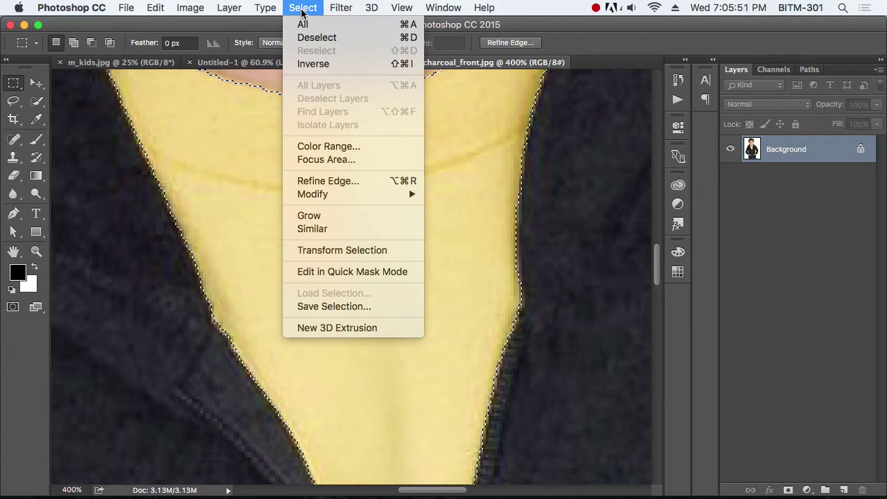
pyautogui.moveTo(371, 194)
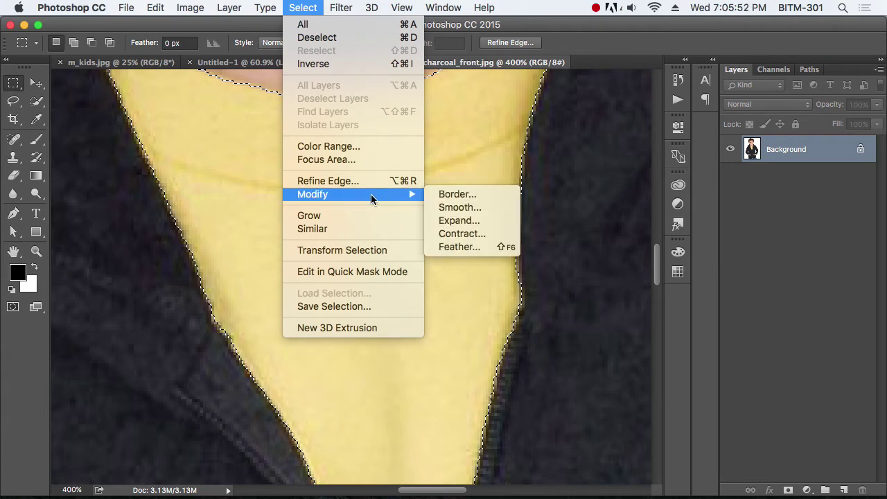
pyautogui.click(481, 222)
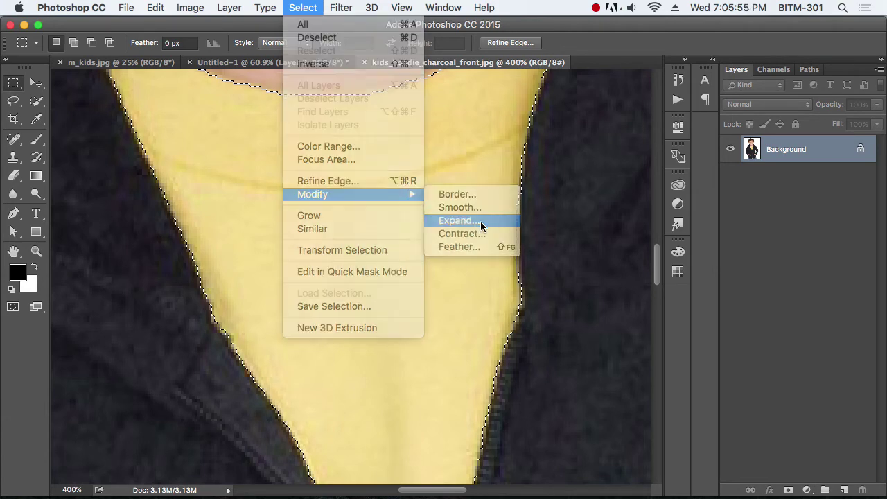
pyautogui.moveTo(448, 203); pyautogui.dragTo(596, 215)
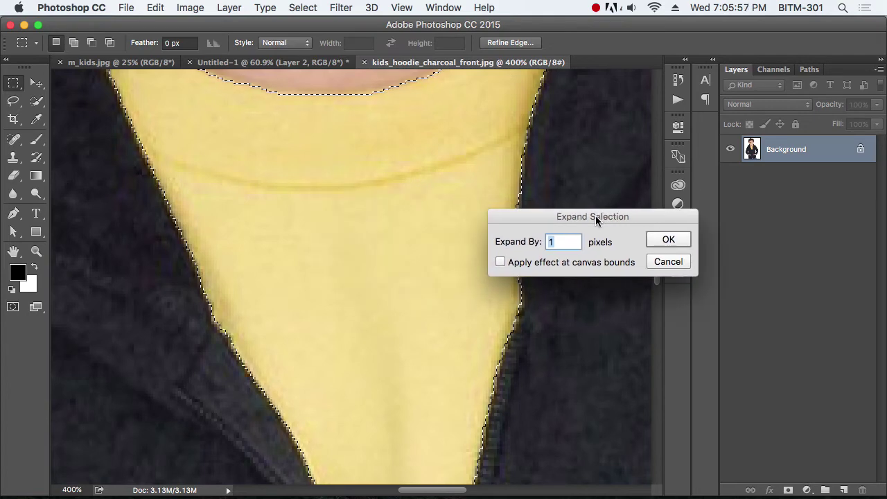
pyautogui.write('5')
pyautogui.click(668, 239)
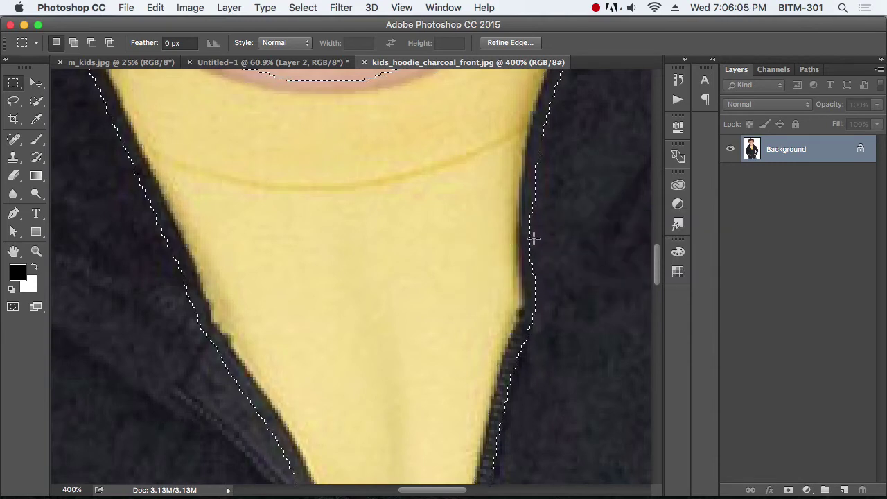
# - Undo the selection expansion and examine the restored edge along the collar and hoodie opening up close
pyautogui.press('super+d')
pyautogui.keyDown('alt'); pyautogui.click(454, 231); pyautogui.keyUp('alt')
pyautogui.keyDown('alt'); pyautogui.click(454, 231); pyautogui.keyUp('alt')
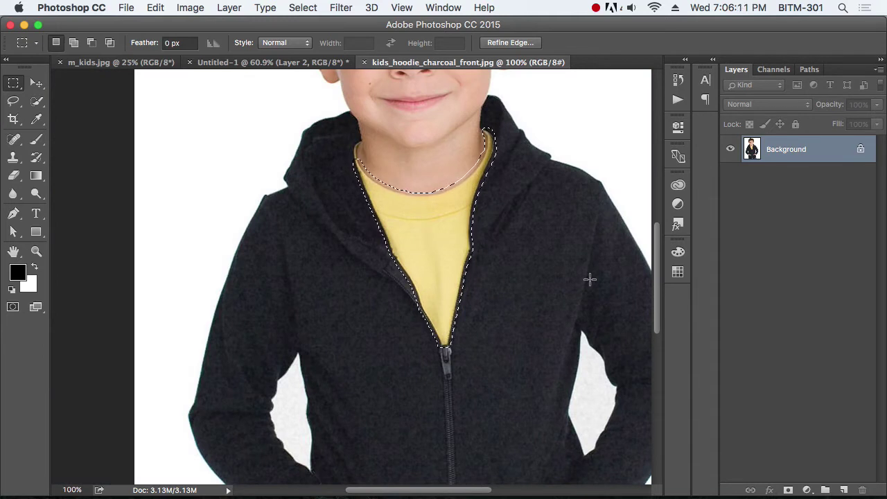
pyautogui.press('super+alt+z')
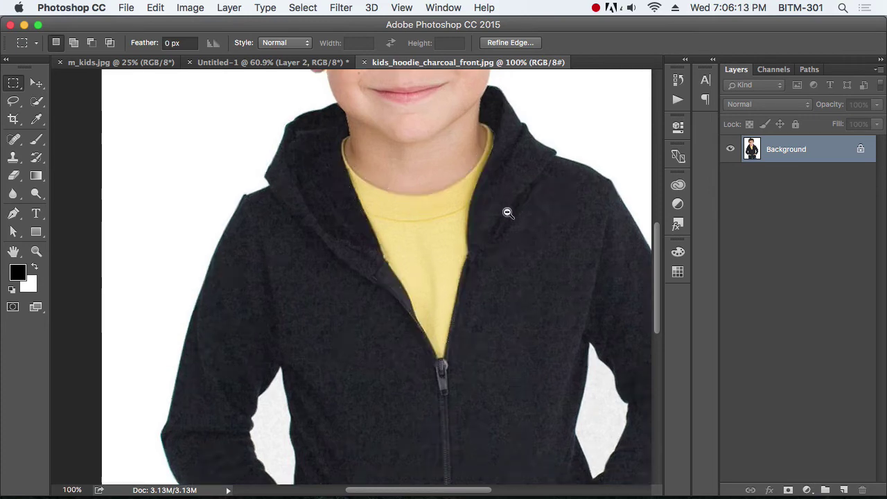
pyautogui.moveTo(508, 213); pyautogui.dragTo(547, 237)
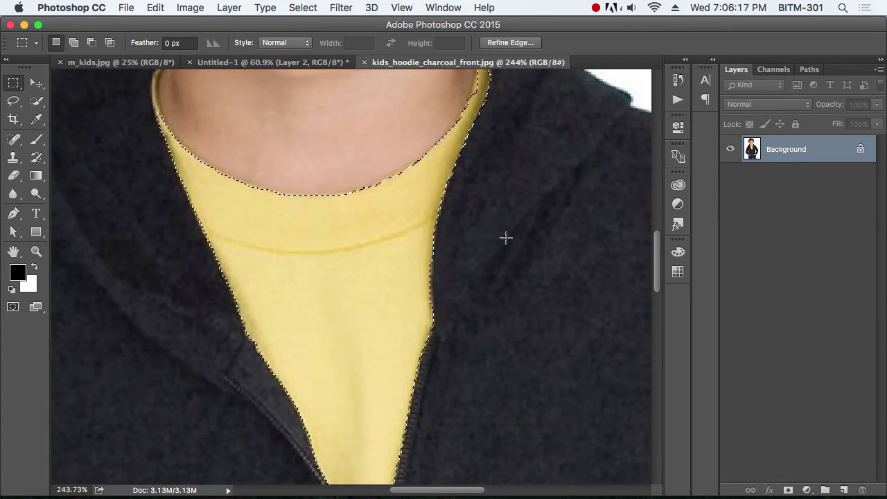
pyautogui.scroll(5, 374, 206)
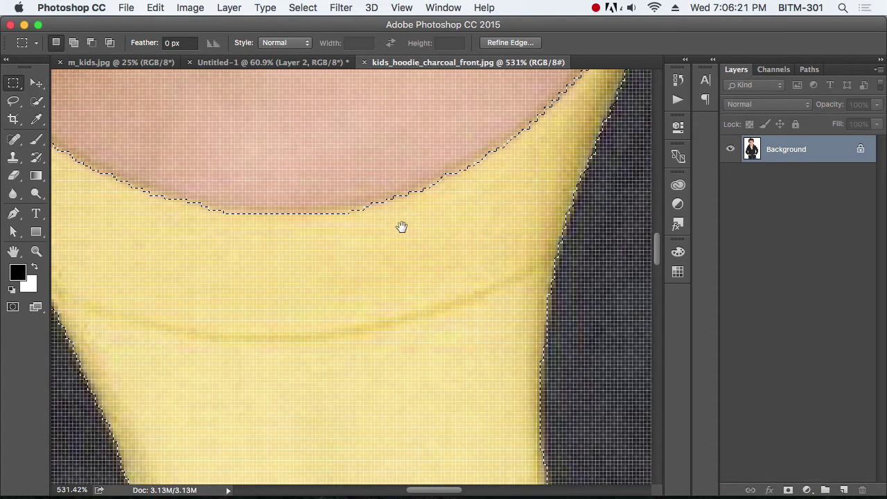
pyautogui.scroll(-5, 395, 222)
pyautogui.scroll(-2, 387, 211)
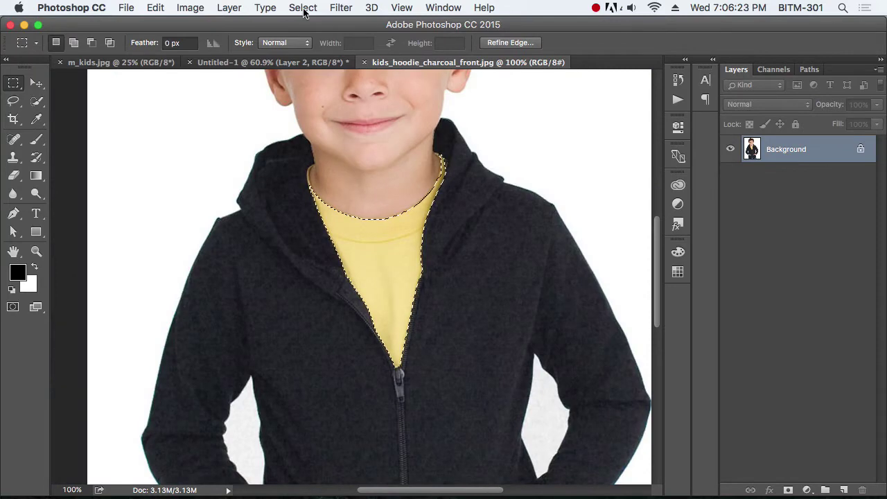
# - Contract the yellow shirt selection inward and examine its new edge up close
pyautogui.click(303, 7)
pyautogui.moveTo(352, 193)
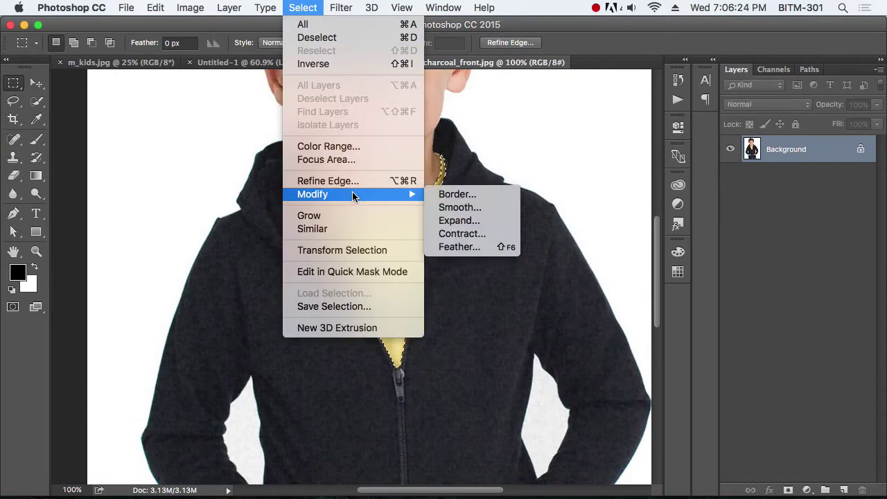
pyautogui.click(492, 234)
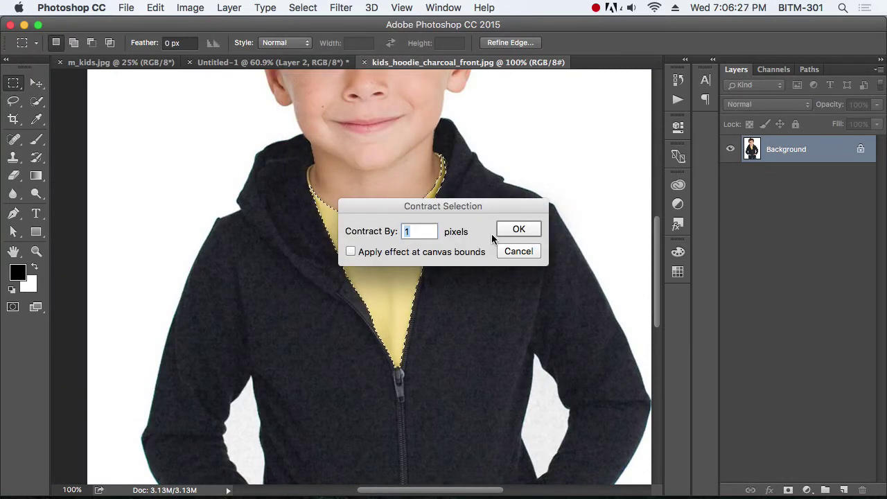
pyautogui.press('Return')
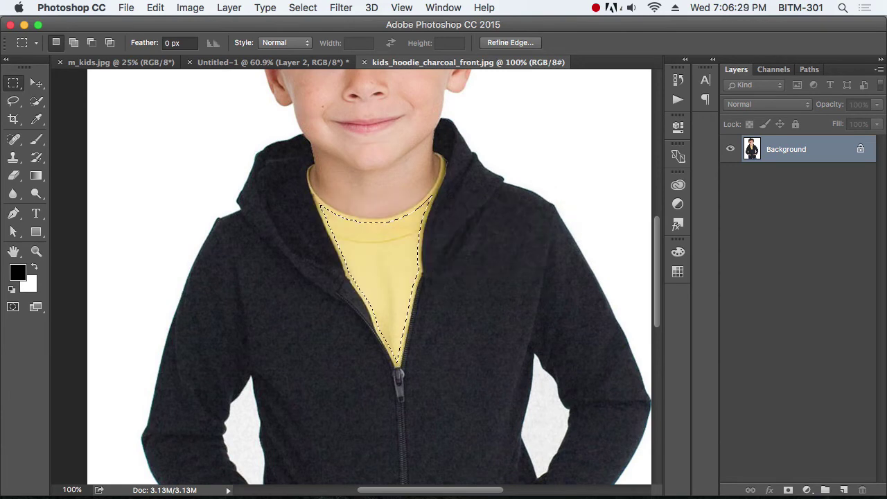
pyautogui.scroll(4, 481, 254)
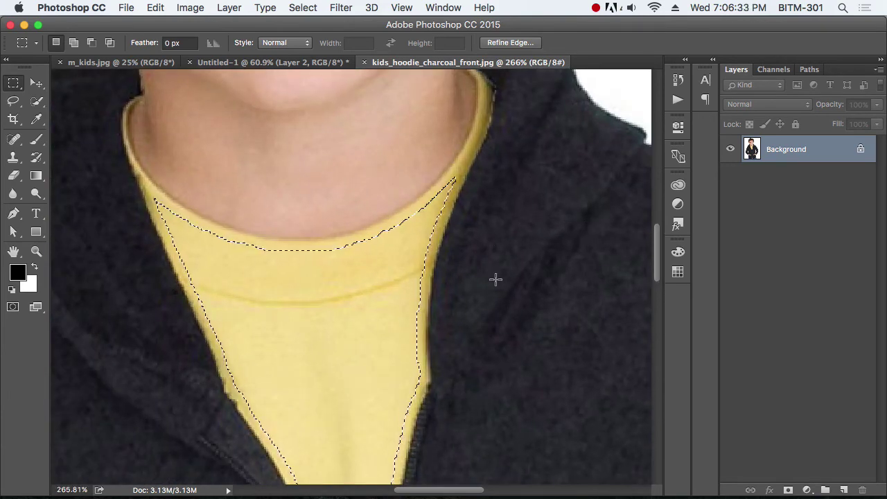
pyautogui.keyDown('alt'); pyautogui.click(447, 260); pyautogui.keyUp('alt')
pyautogui.keyDown('alt'); pyautogui.click(447, 260); pyautogui.keyUp('alt')
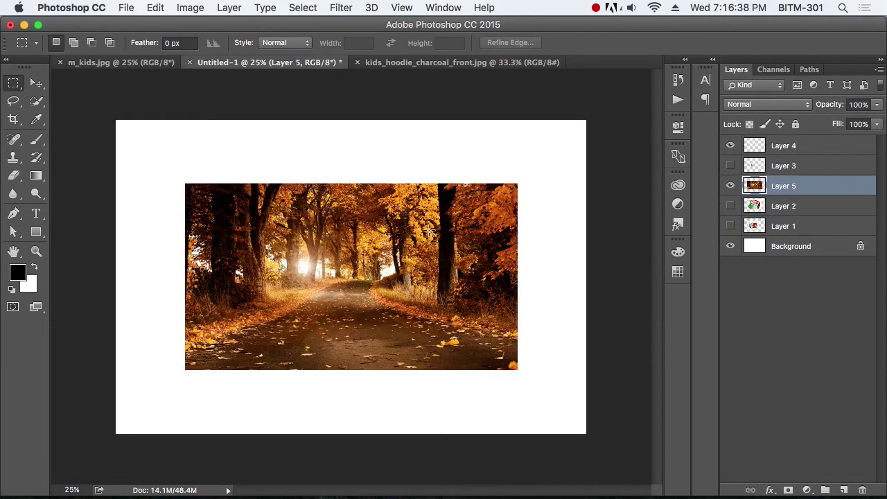
# - Draw a tall, narrow rectangular selection overlapping the right edge of the autumn road photo on Layer 5
pyautogui.moveTo(538, 165); pyautogui.dragTo(510, 393)
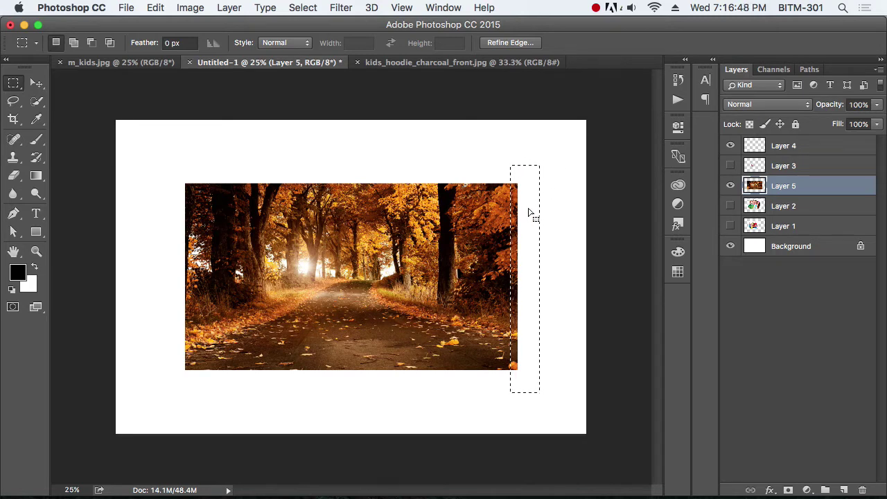
pyautogui.press('super+space')
pyautogui.click(490, 158)
pyautogui.moveTo(553, 232); pyautogui.dragTo(444, 196)
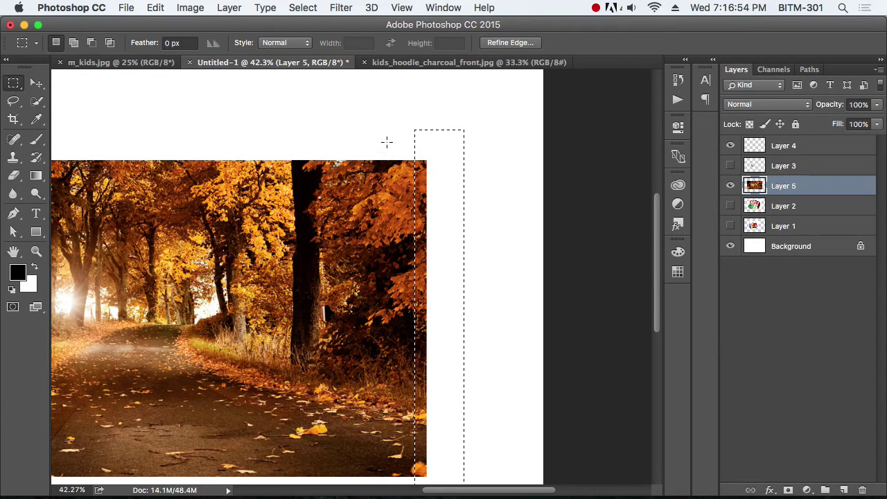
# - Feather the narrow rectangular selection with a radius of 15 pixels
pyautogui.click(189, 8)
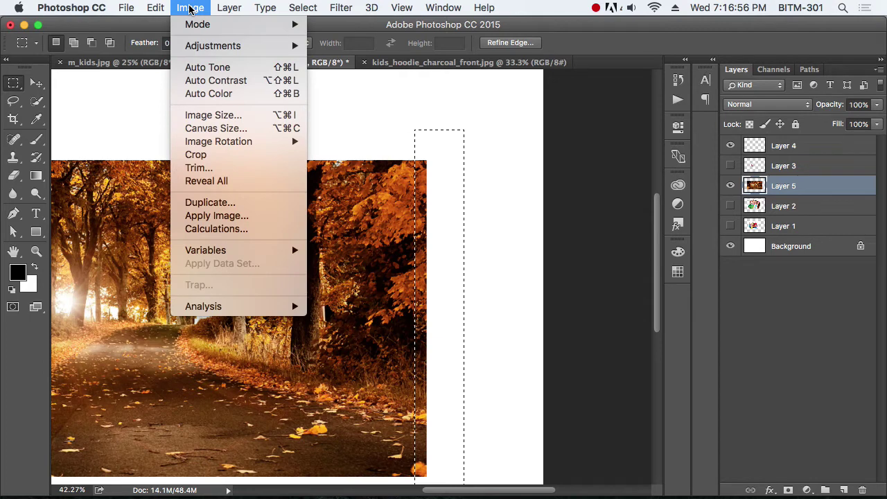
pyautogui.moveTo(304, 13)
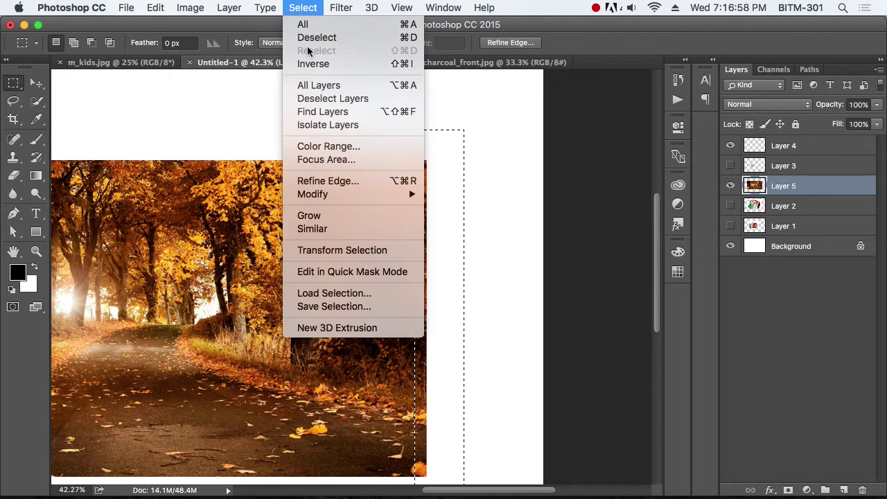
pyautogui.moveTo(350, 195)
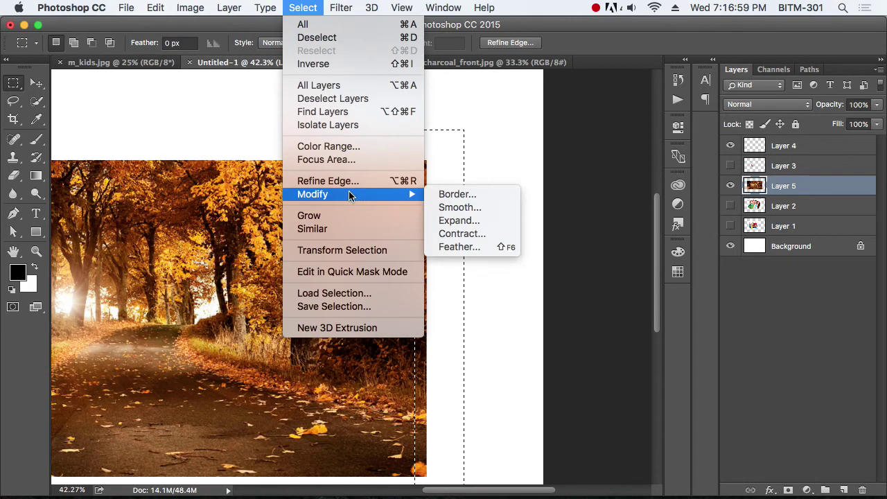
pyautogui.click(470, 247)
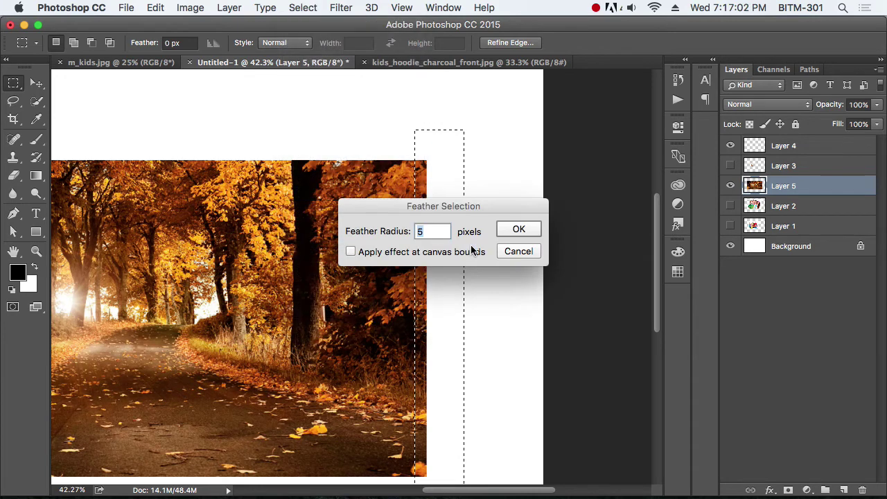
pyautogui.moveTo(448, 207); pyautogui.dragTo(673, 209)
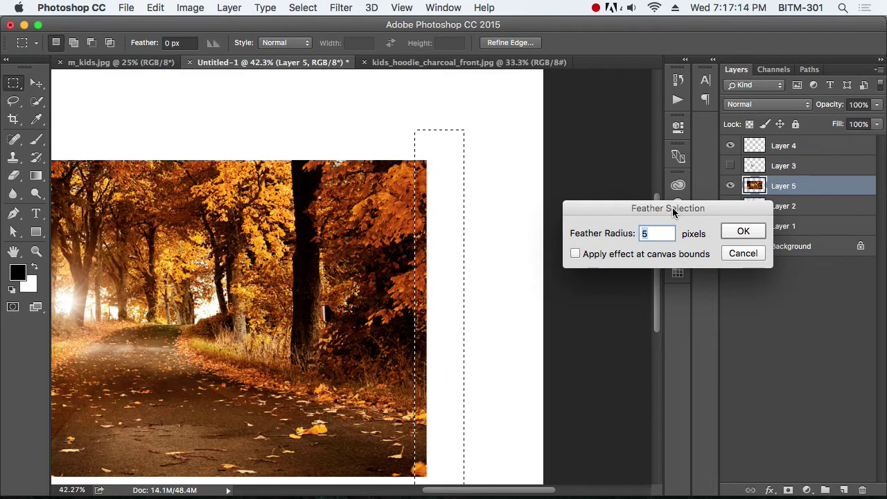
pyautogui.write('10')
pyautogui.press('Return')
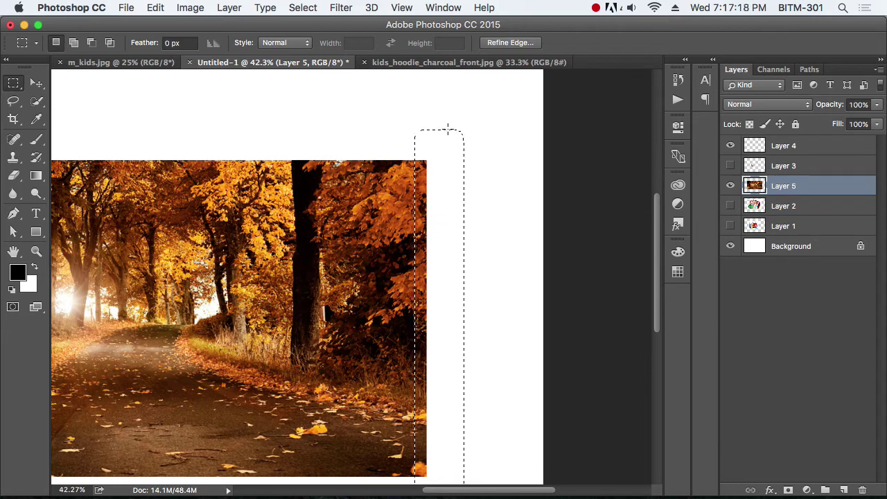
# - Delete the feathered strip from the photo's right edge, examine the soft fade up close and deselect
pyautogui.moveTo(464, 287); pyautogui.dragTo(475, 258)
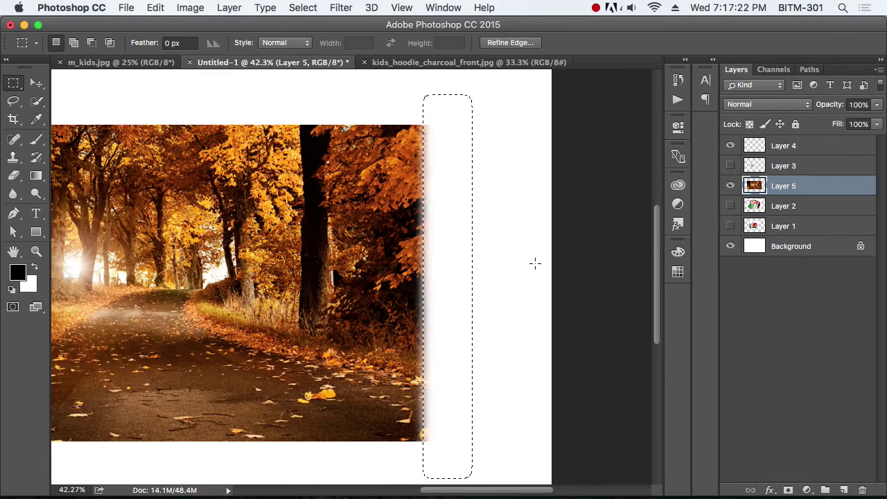
pyautogui.moveTo(469, 208); pyautogui.dragTo(499, 220)
pyautogui.moveTo(526, 305); pyautogui.dragTo(527, 319)
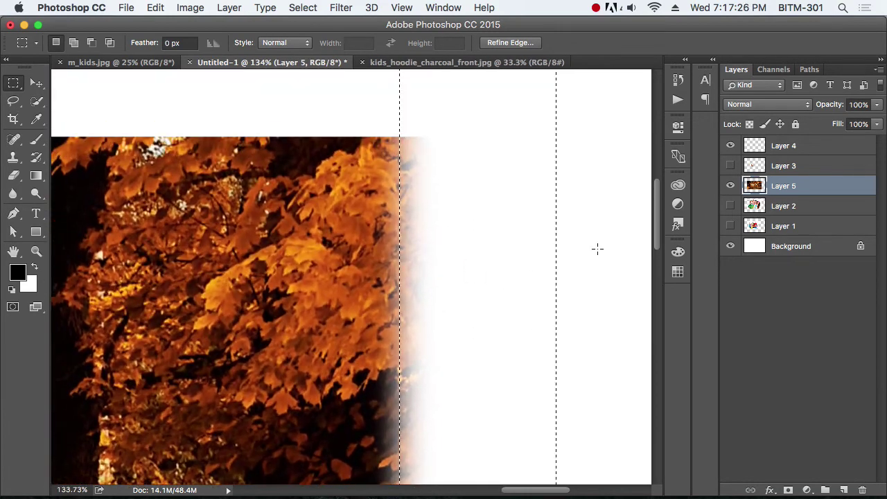
pyautogui.hotkey('ctrl', 'd')
pyautogui.hotkey('ctrl', '-')
pyautogui.hotkey('ctrl', '-')
pyautogui.hotkey('ctrl', '-')
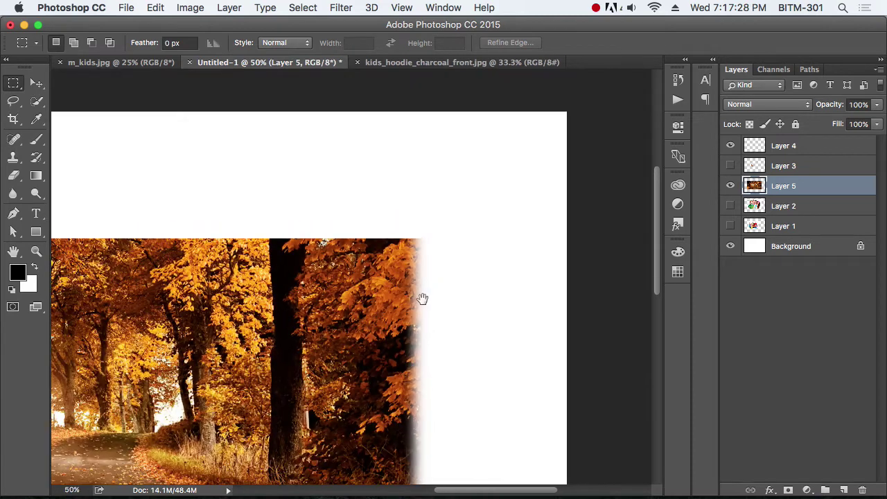
pyautogui.hotkey('ctrl', '-')
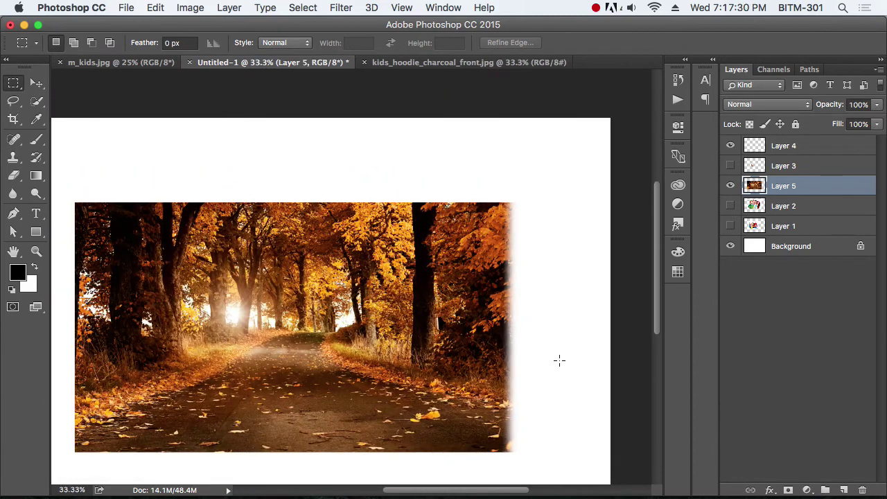
# - Step back through the edits to restore the photo's original hard right edge, with no selection left
pyautogui.moveTo(511, 178); pyautogui.dragTo(547, 481)
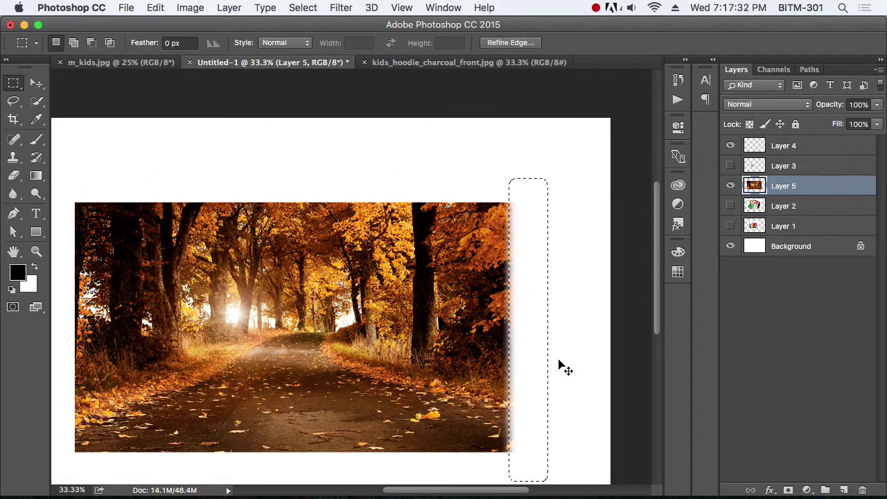
pyautogui.hotkey('shift', 'BackSpace')
pyautogui.press('Return')
pyautogui.hotkey('ctrl', 'd')
pyautogui.moveTo(489, 347); pyautogui.dragTo(521, 315)
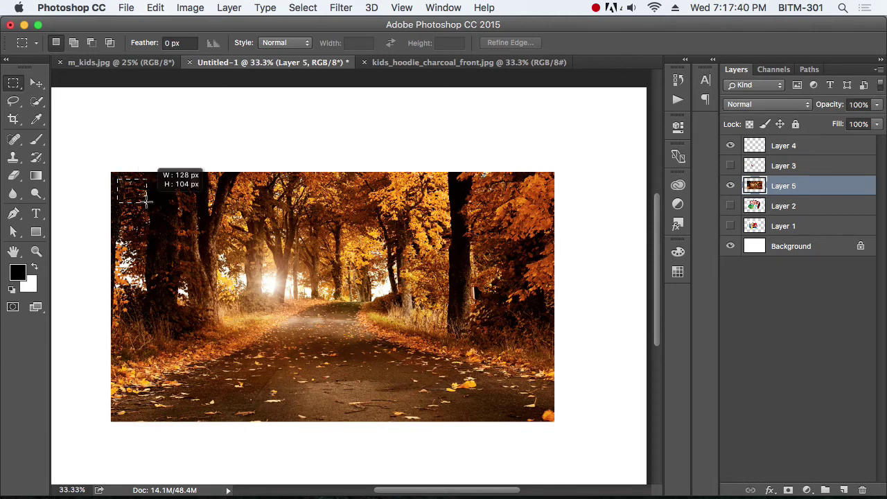
# - Select a rectangle slightly inside all four edges of the photo, try deleting its contents and undo the deletion
pyautogui.moveTo(146, 202); pyautogui.dragTo(547, 417)
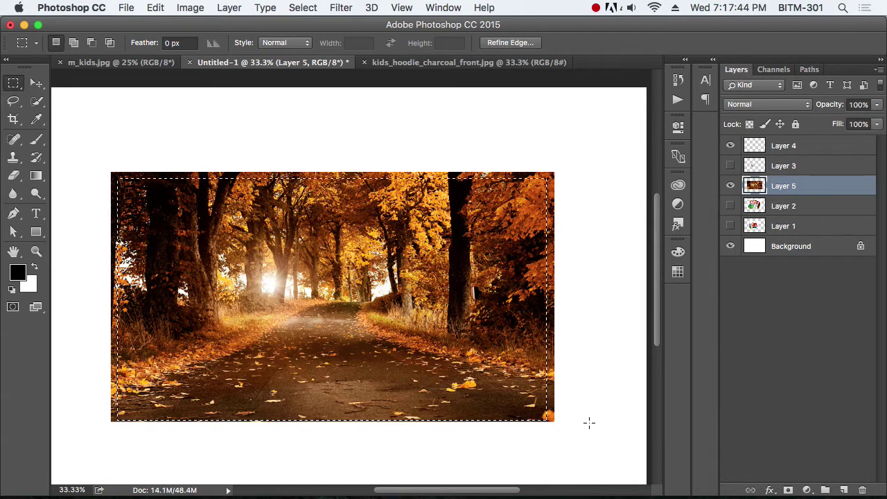
pyautogui.click(578, 418)
pyautogui.moveTo(123, 182); pyautogui.dragTo(542, 414)
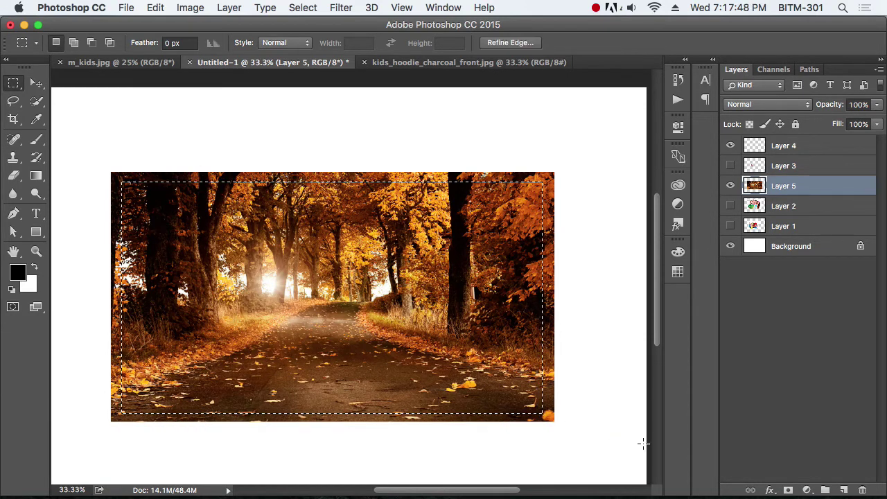
pyautogui.press('Delete')
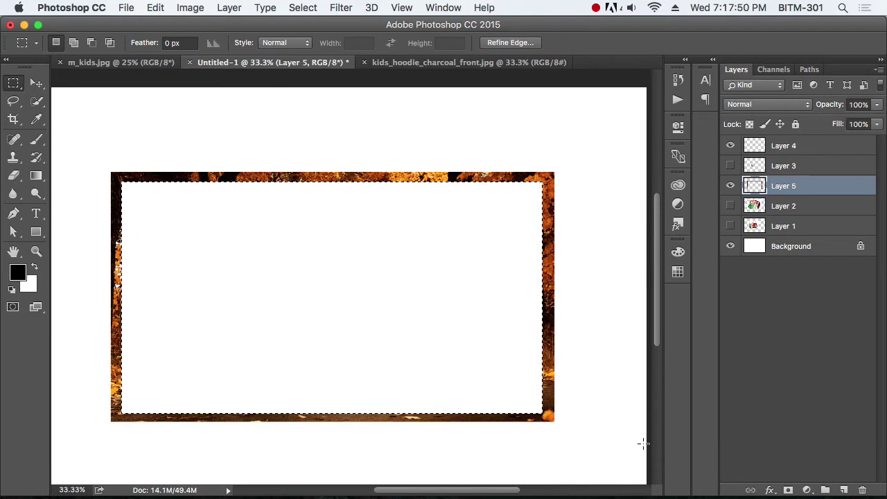
pyautogui.press('super+z')
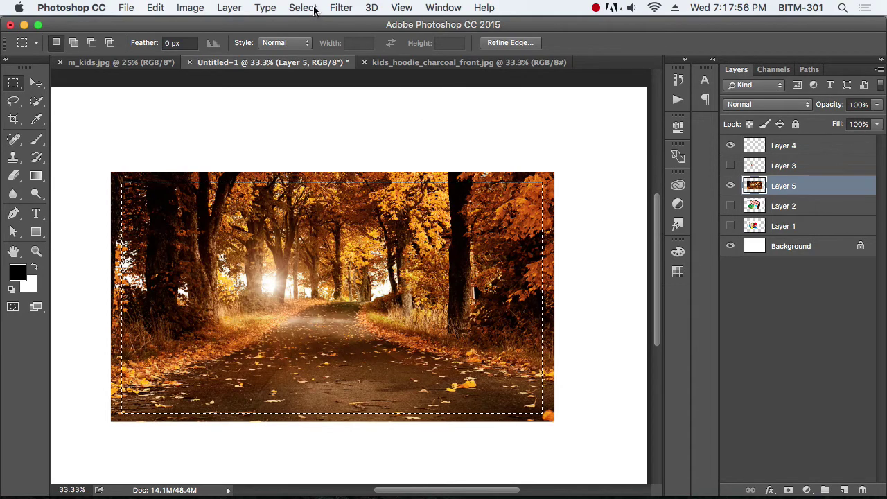
# - Feather the inner rectangular selection with a radius of 50 pixels, and test deleting its contents before undoing the deletion
pyautogui.click(310, 8)
pyautogui.moveTo(375, 194)
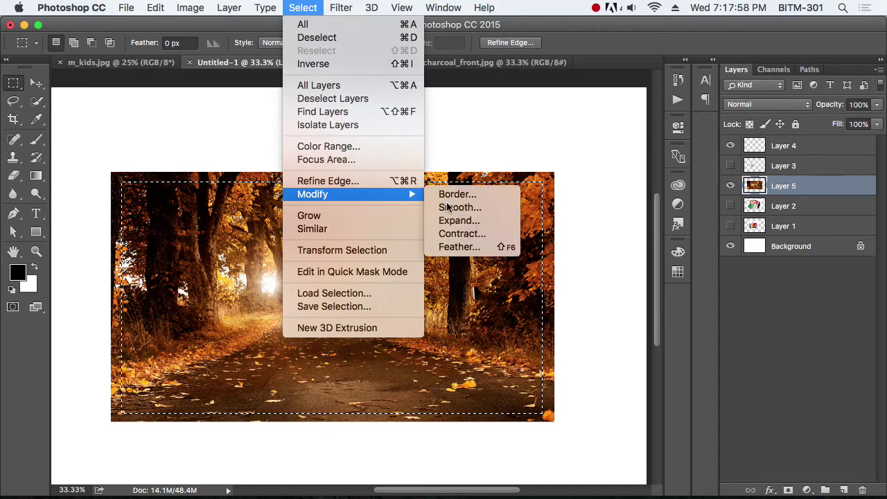
pyautogui.click(484, 248)
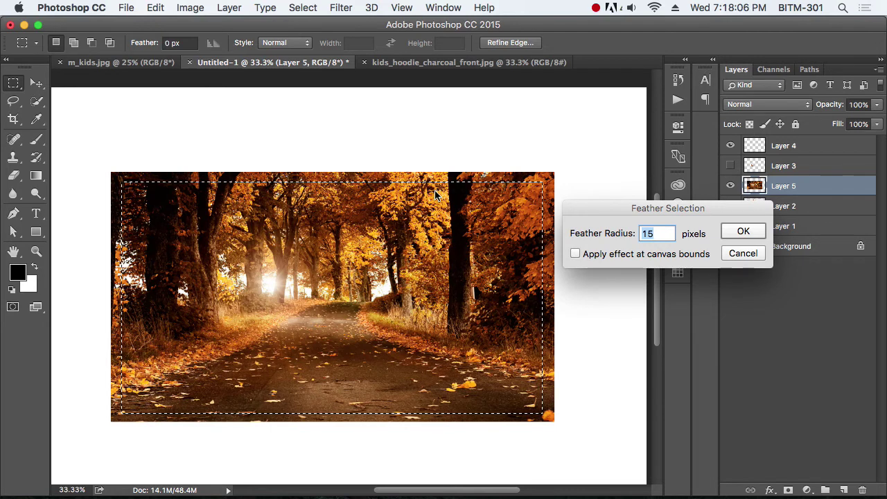
pyautogui.write('50')
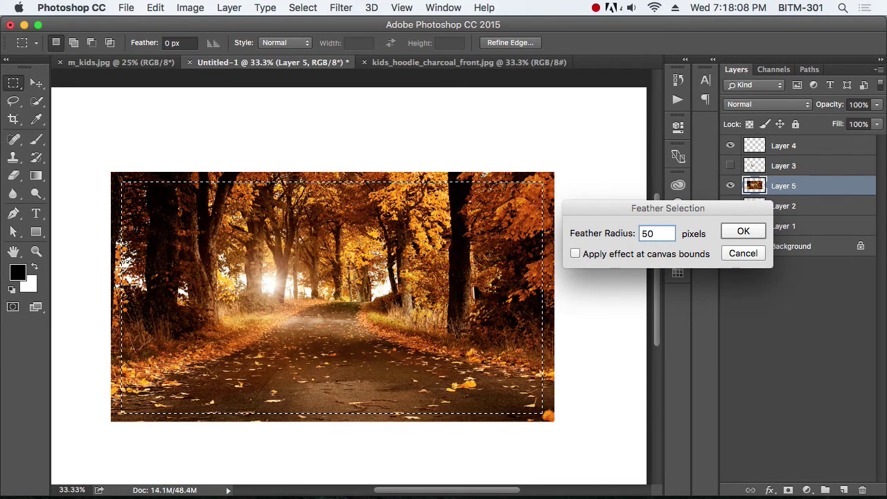
pyautogui.press('Return')
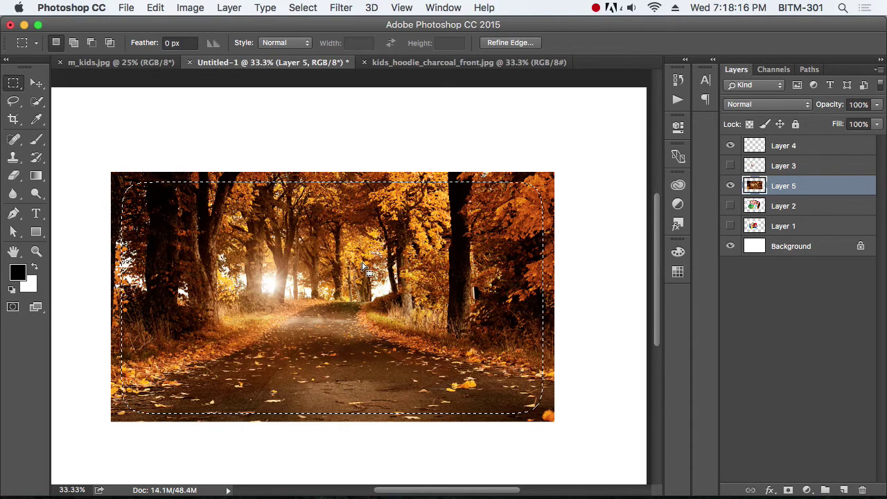
pyautogui.press('Delete')
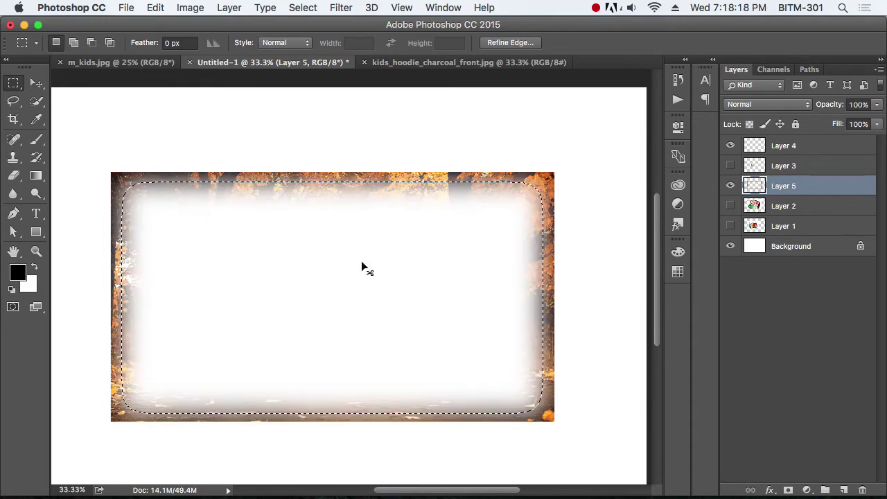
pyautogui.press('super+z')
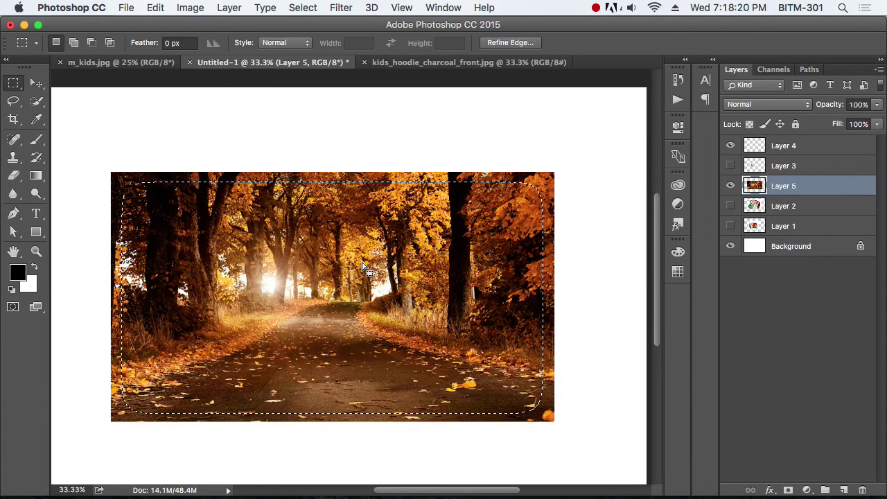
# - Invert the feathered selection, delete the photo's outer edges so they fade softly, and deselect
pyautogui.click(302, 7)
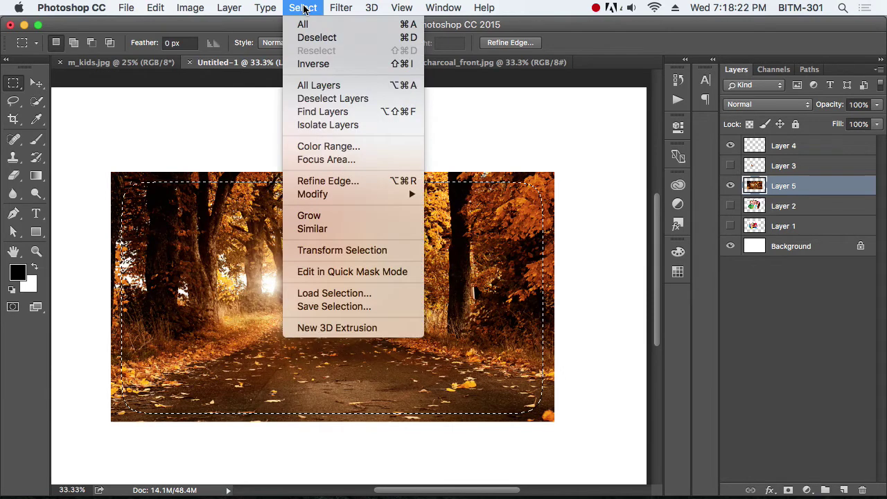
pyautogui.click(340, 64)
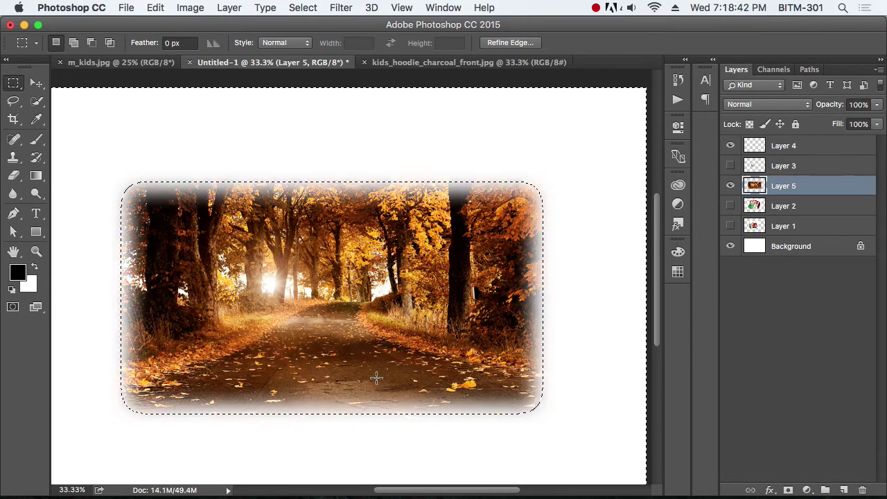
pyautogui.press('super+d')
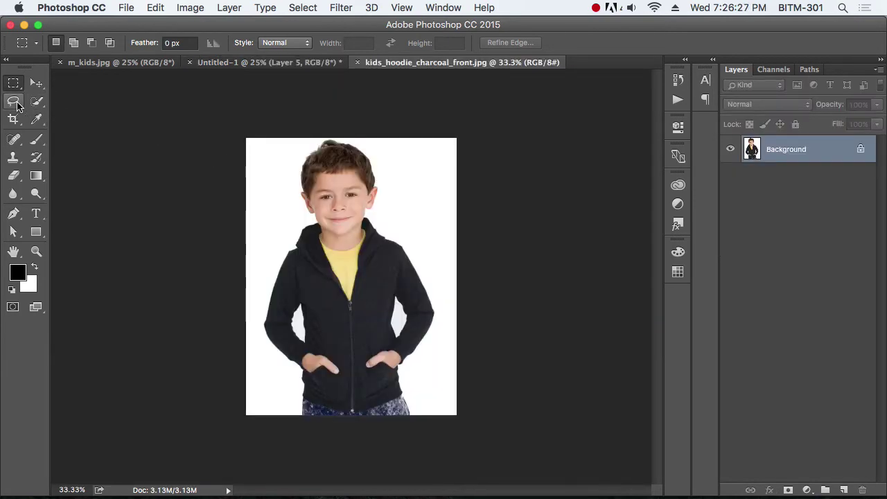
# - Trace a freehand selection closely around the boy's hair with the Lasso tool
pyautogui.click(14, 102)
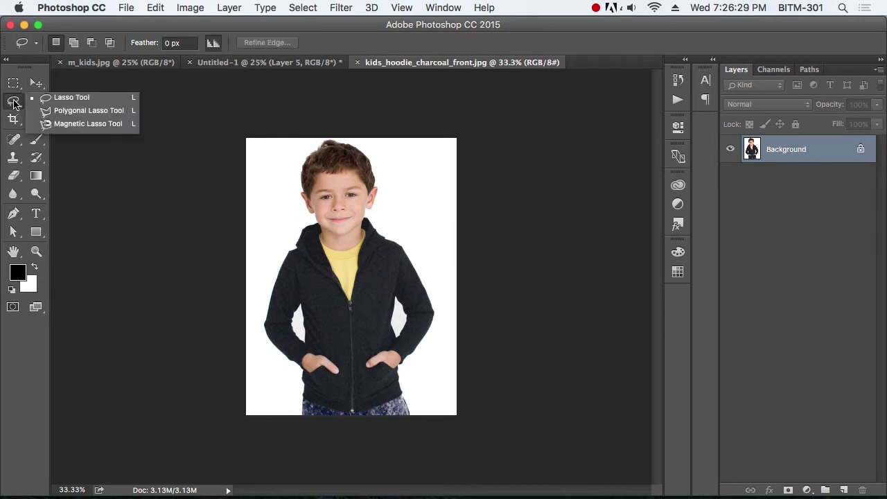
pyautogui.click(75, 98)
pyautogui.click(343, 207)
pyautogui.click(348, 214)
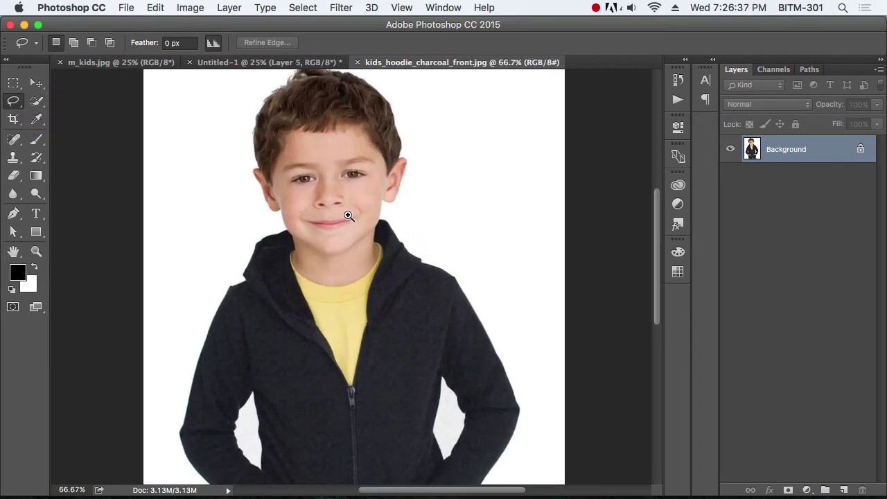
pyautogui.moveTo(379, 163); pyautogui.dragTo(390, 196)
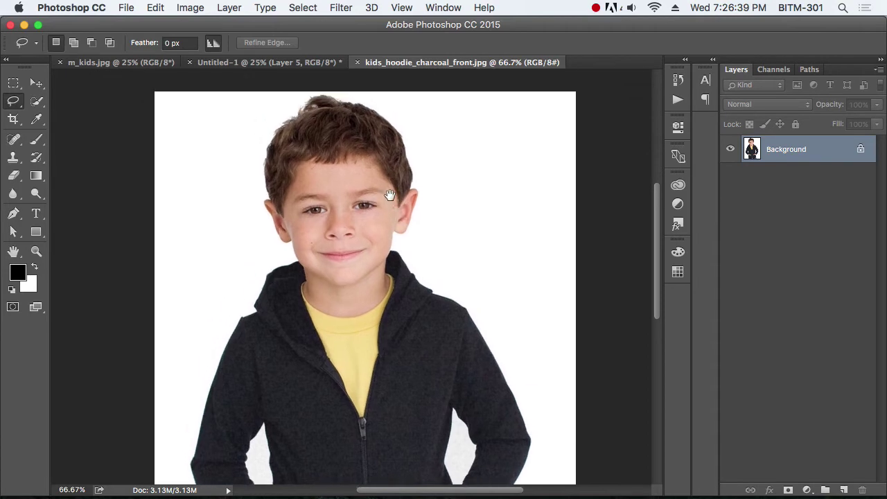
pyautogui.keyDown('super'); pyautogui.click(329, 155); pyautogui.keyUp('super')
pyautogui.keyDown('super'); pyautogui.click(329, 155); pyautogui.keyUp('super')
pyautogui.moveTo(291, 186); pyautogui.dragTo(314, 250)
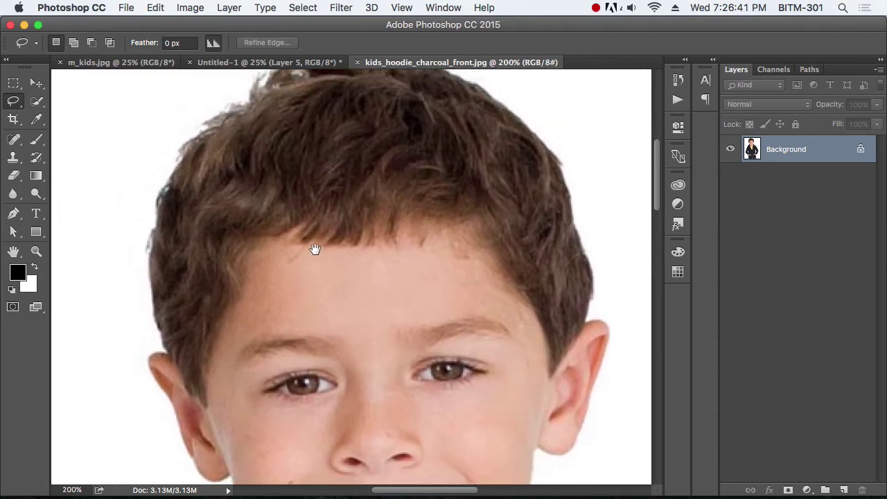
pyautogui.keyDown('alt'); pyautogui.click(315, 250); pyautogui.keyUp('alt')
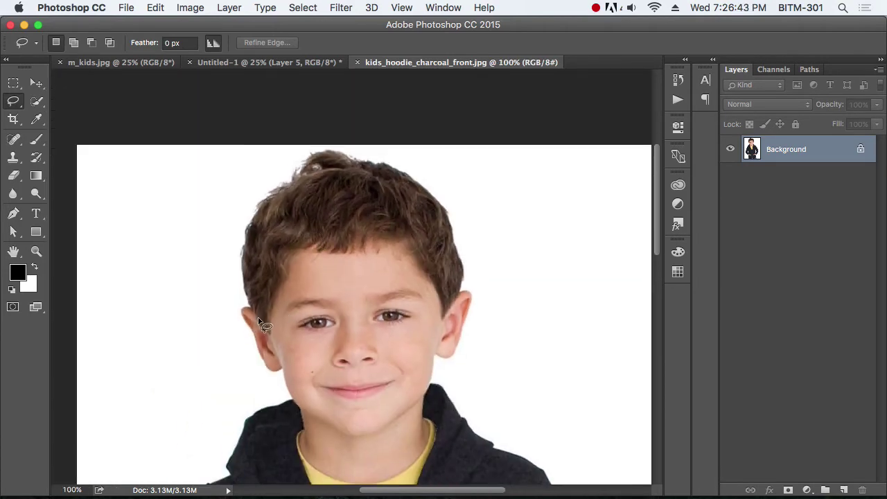
pyautogui.moveTo(258, 320)
pyautogui.mouseDown()
pyautogui.moveTo(247, 232)
pyautogui.moveTo(262, 203)
pyautogui.moveTo(314, 151)
pyautogui.moveTo(331, 147)
pyautogui.moveTo(402, 170)
pyautogui.moveTo(445, 210)
pyautogui.moveTo(460, 271)
pyautogui.moveTo(450, 313)
pyautogui.moveTo(443, 317)
pyautogui.moveTo(424, 276)
pyautogui.moveTo(398, 257)
pyautogui.moveTo(327, 254)
pyautogui.moveTo(288, 265)
pyautogui.moveTo(267, 331)
pyautogui.mouseUp()
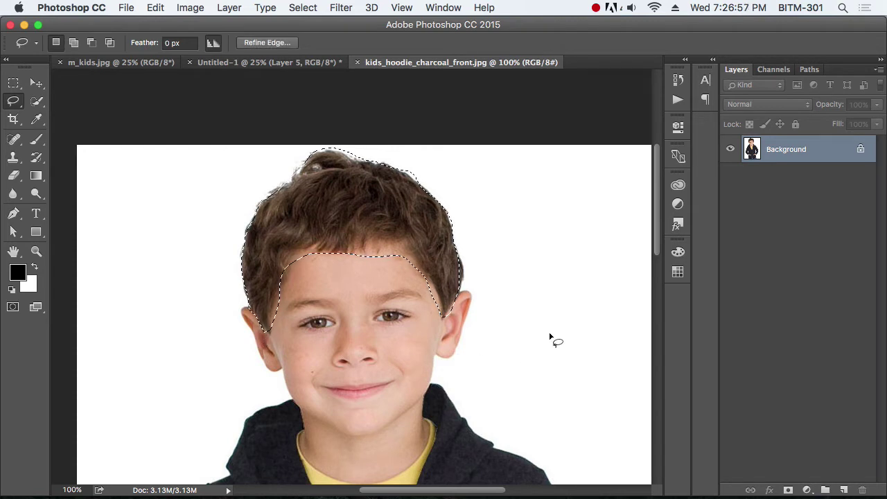
# - Try filling the hair selection with the black foreground color, undo the fill and deselect
pyautogui.hotkey('shift', 'BackSpace')
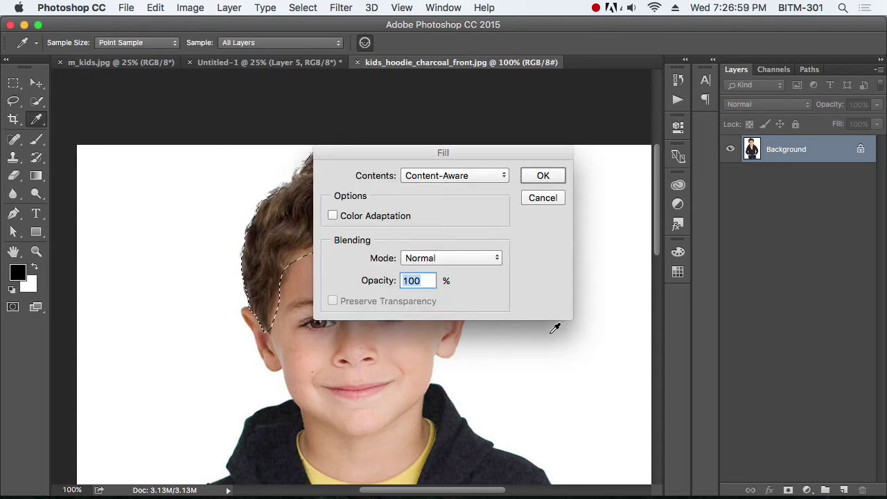
pyautogui.click(555, 203)
pyautogui.hotkey('alt', 'BackSpace')
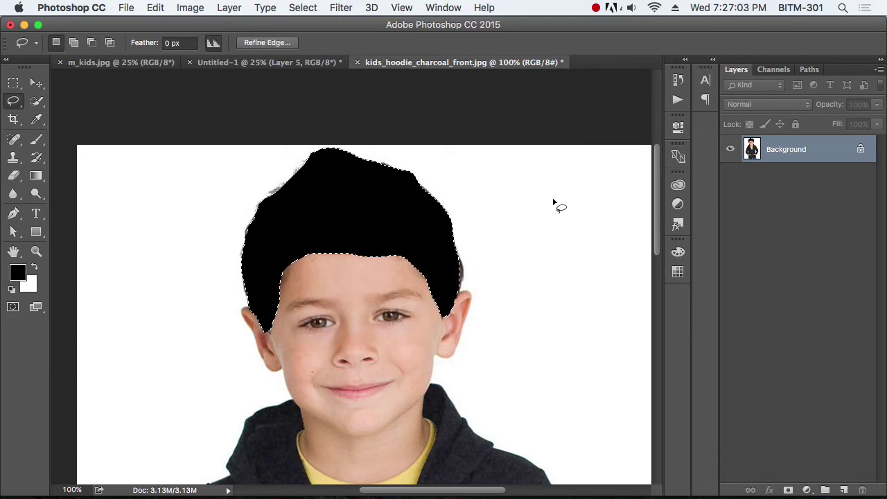
pyautogui.press('super+z')
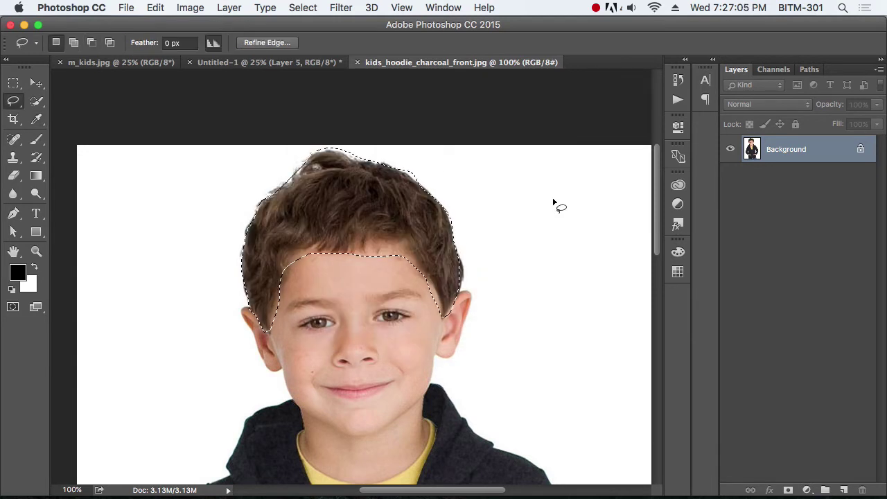
pyautogui.press('super+d')
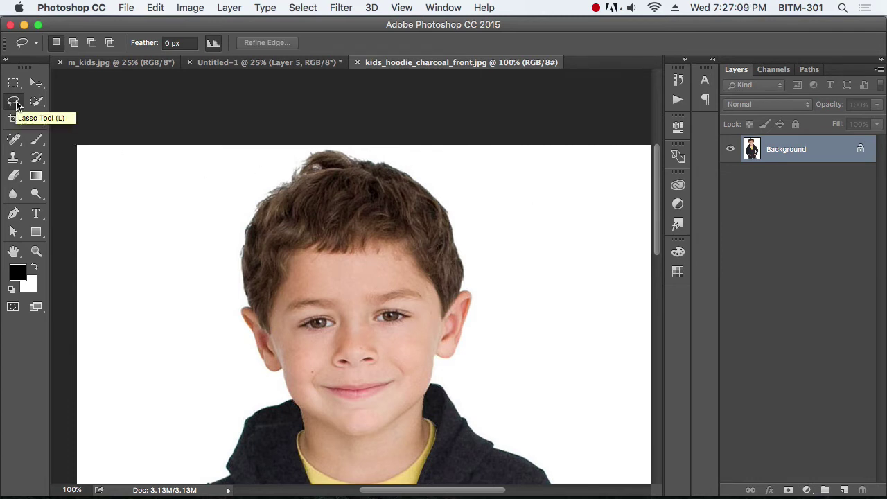
# - Draw a rough freehand Lasso selection loosely around the boy's hair, cutting across the forehead
pyautogui.moveTo(497, 242)
pyautogui.mouseDown()
pyautogui.moveTo(416, 208)
pyautogui.moveTo(326, 208)
pyautogui.mouseUp()
pyautogui.moveTo(129, 192)
pyautogui.mouseDown()
pyautogui.moveTo(91, 218)
pyautogui.moveTo(120, 206)
pyautogui.mouseUp()
pyautogui.click(396, 266)
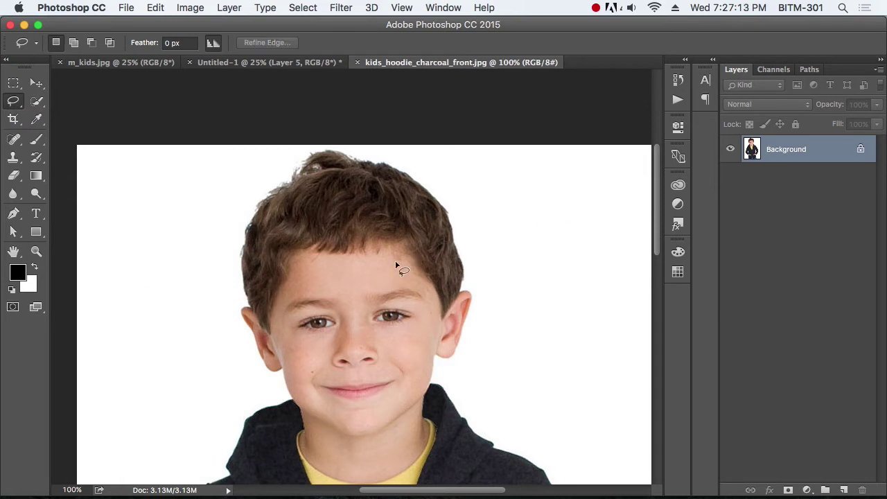
pyautogui.moveTo(451, 318)
pyautogui.mouseDown()
pyautogui.moveTo(478, 276)
pyautogui.moveTo(417, 161)
pyautogui.mouseUp()
pyautogui.moveTo(281, 308); pyautogui.dragTo(277, 311)
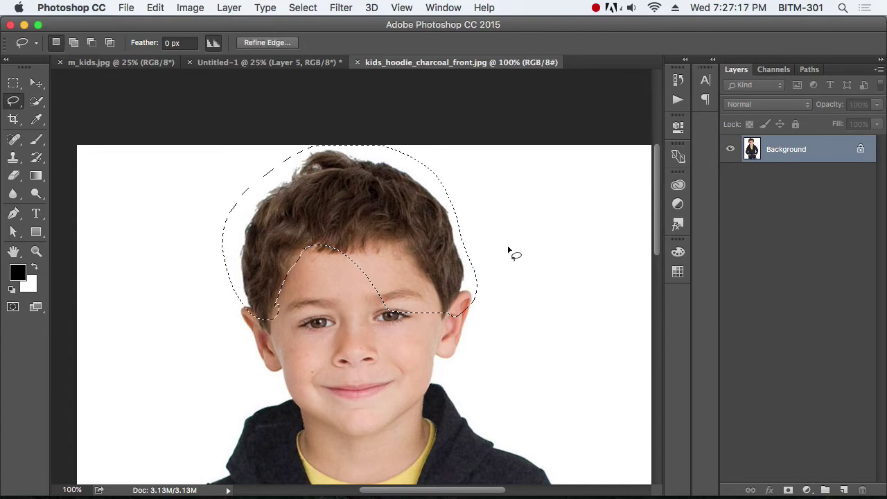
# - Subtract a patch of white background just above the ear on the image's right side from the hair selection
pyautogui.keyDown('super'); pyautogui.click(454, 194); pyautogui.keyUp('super')
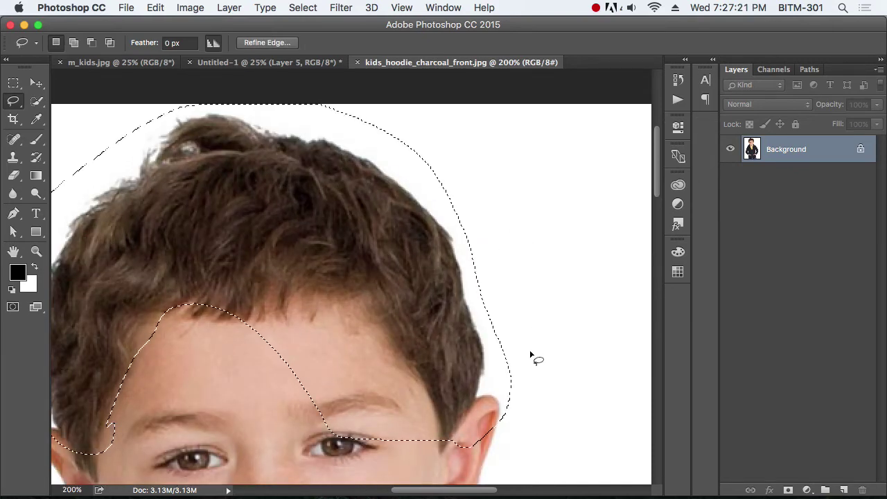
pyautogui.moveTo(534, 358); pyautogui.dragTo(527, 270)
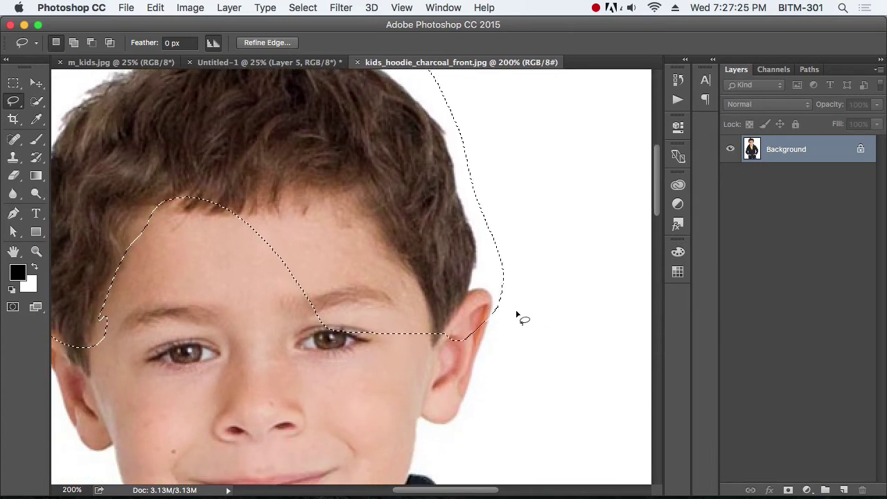
pyautogui.press('alt')
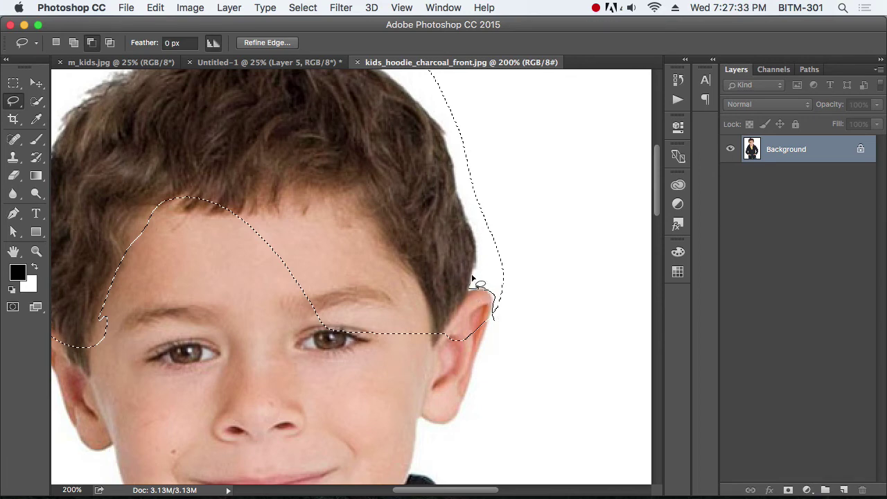
pyautogui.moveTo(494, 221); pyautogui.dragTo(494, 223)
# - Add the missed hair along the fringe to the Lasso selection, and deselect
pyautogui.hscroll(-10, 392, 354)
pyautogui.scroll(1, 393, 354)
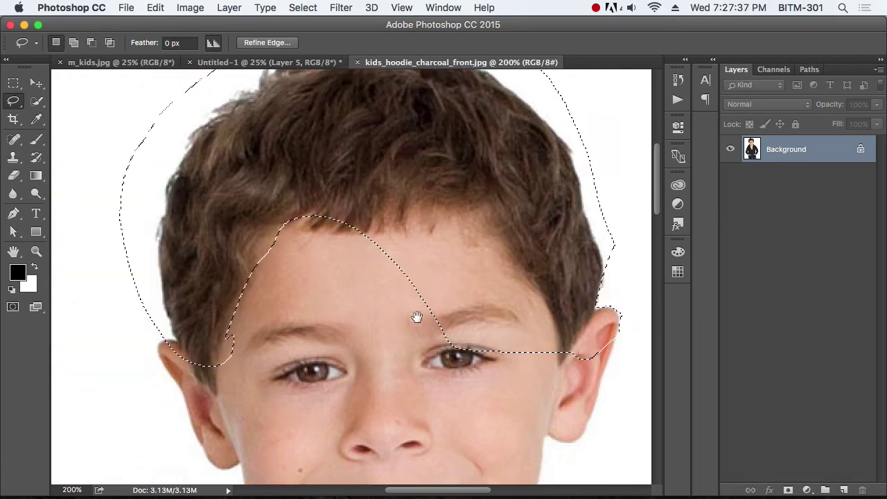
pyautogui.press('shift')
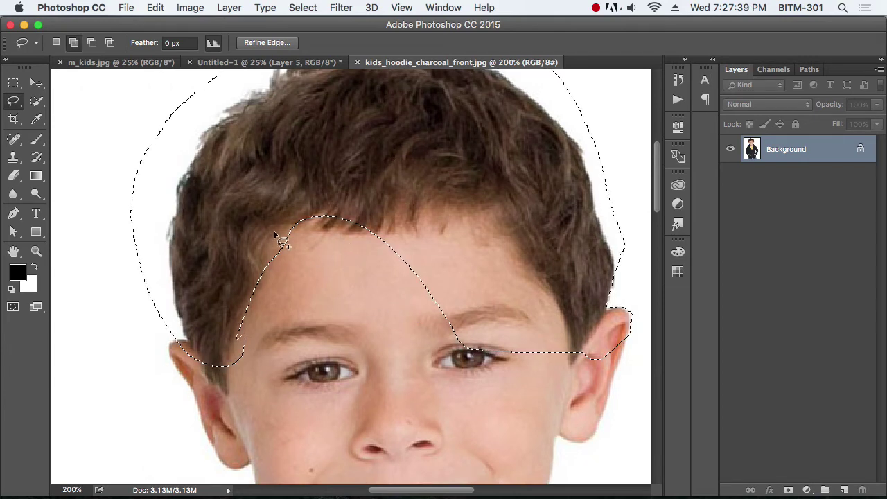
pyautogui.moveTo(293, 226)
pyautogui.mouseDown()
pyautogui.moveTo(334, 240)
pyautogui.moveTo(377, 240)
pyautogui.moveTo(390, 218)
pyautogui.moveTo(300, 192)
pyautogui.moveTo(295, 215)
pyautogui.mouseUp()
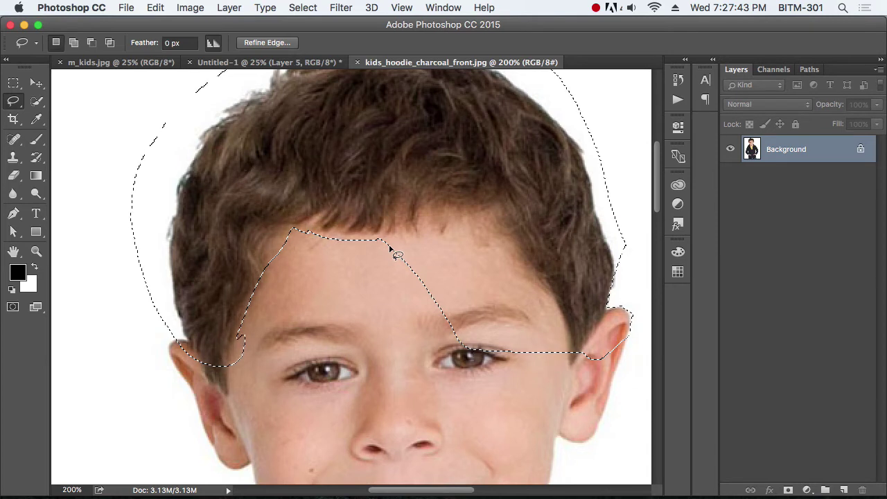
pyautogui.click(332, 281)
# - Draw a zigzag, self-crossing Polygonal Lasso selection across the boy's head, face and the white background, and close it
pyautogui.rightClick(14, 103)
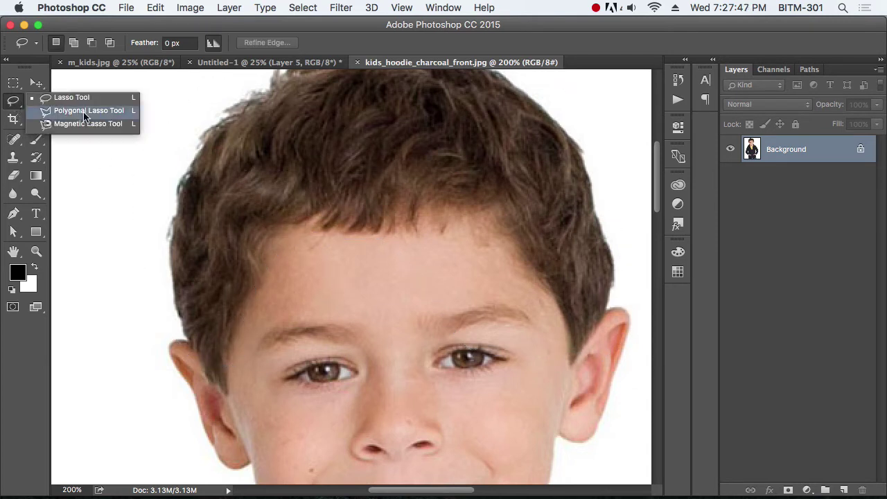
pyautogui.click(88, 111)
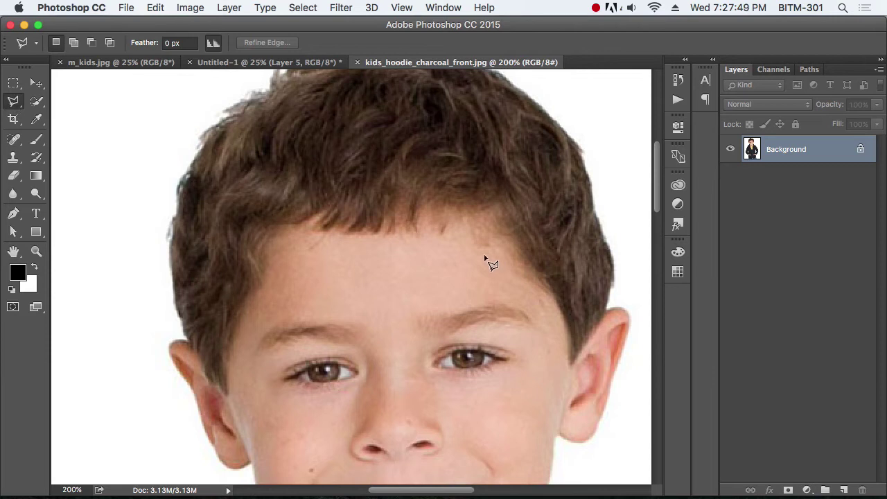
pyautogui.scroll(-5, 377, 216)
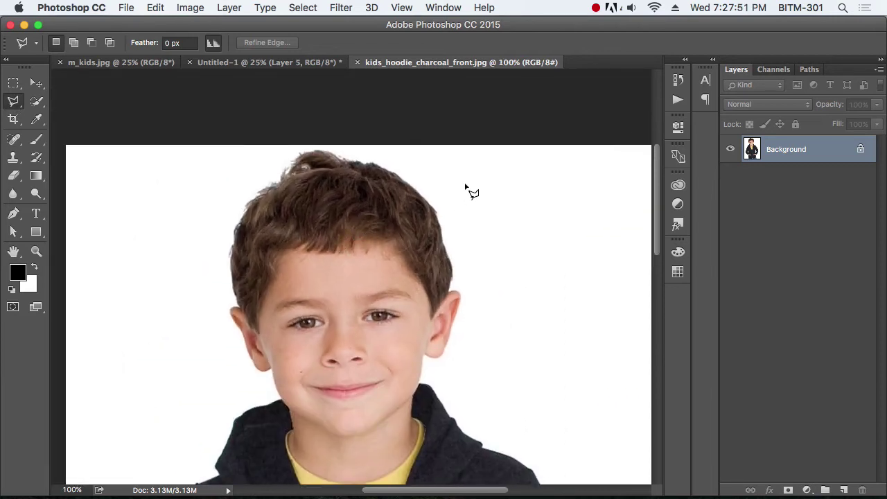
pyautogui.click(465, 184)
pyautogui.click(383, 251)
pyautogui.click(537, 286)
pyautogui.click(560, 206)
pyautogui.click(607, 330)
pyautogui.click(381, 367)
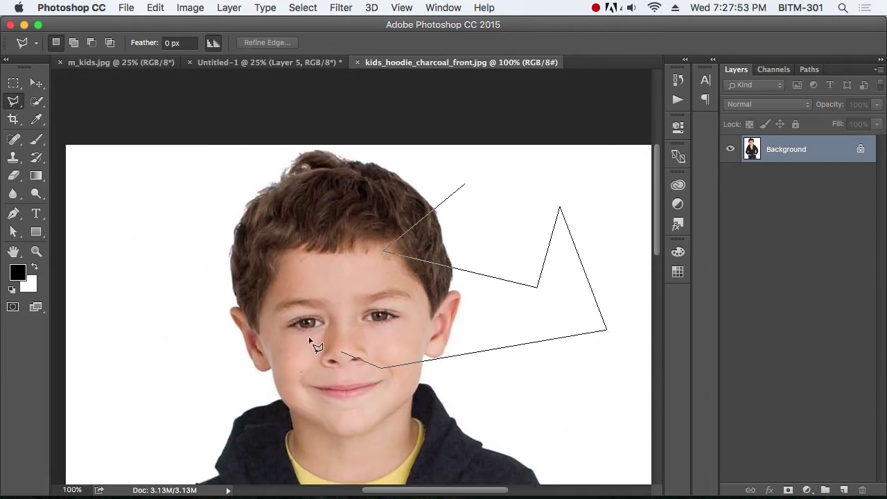
pyautogui.click(185, 267)
pyautogui.click(360, 163)
pyautogui.click(460, 152)
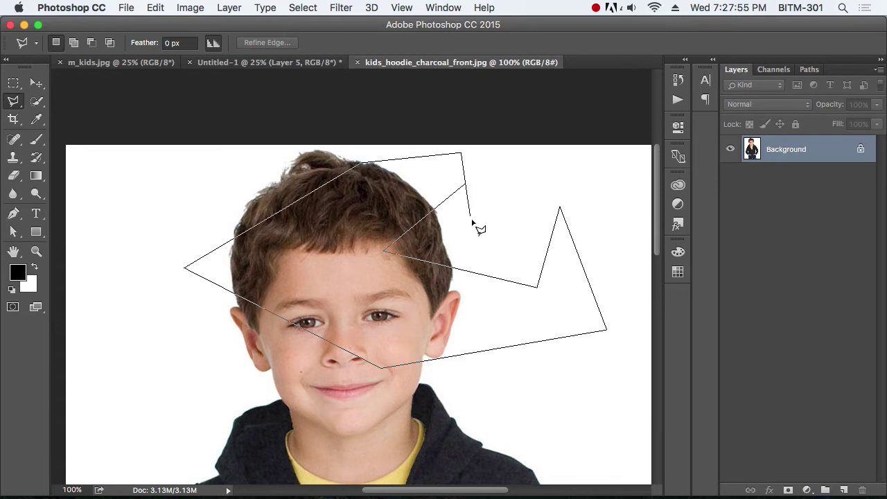
pyautogui.click(485, 258)
pyautogui.click(360, 326)
pyautogui.click(472, 431)
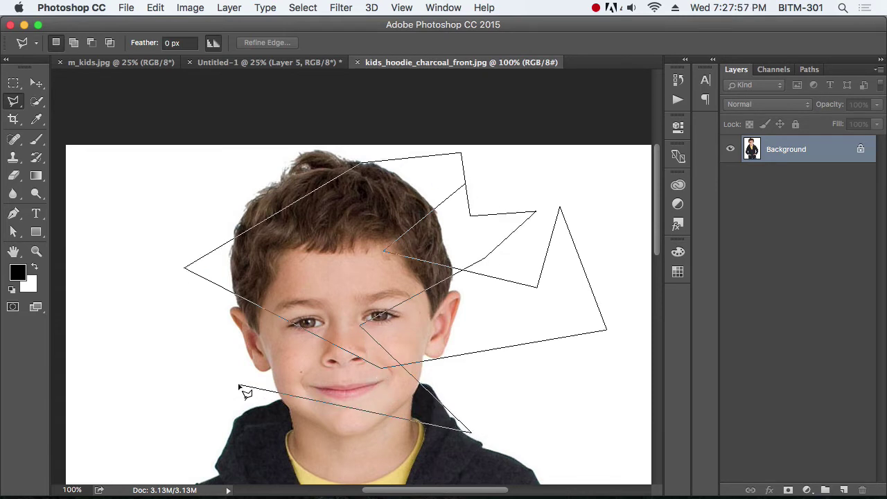
pyautogui.click(239, 382)
pyautogui.click(466, 186)
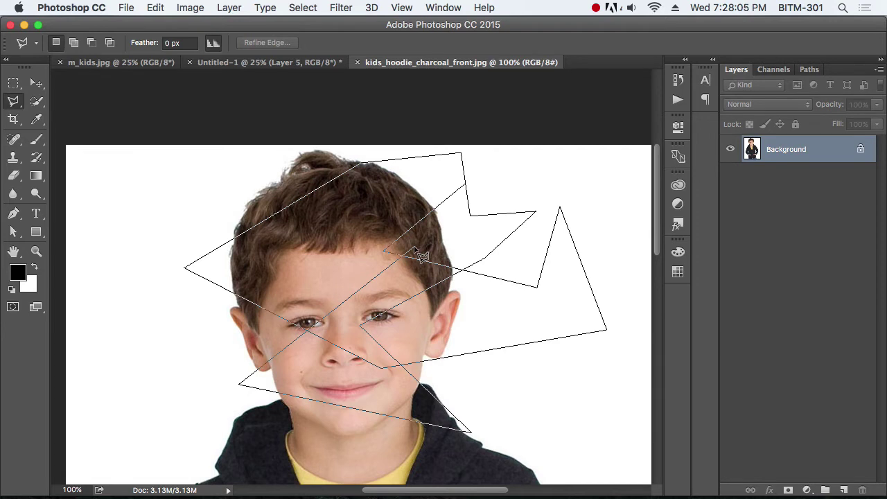
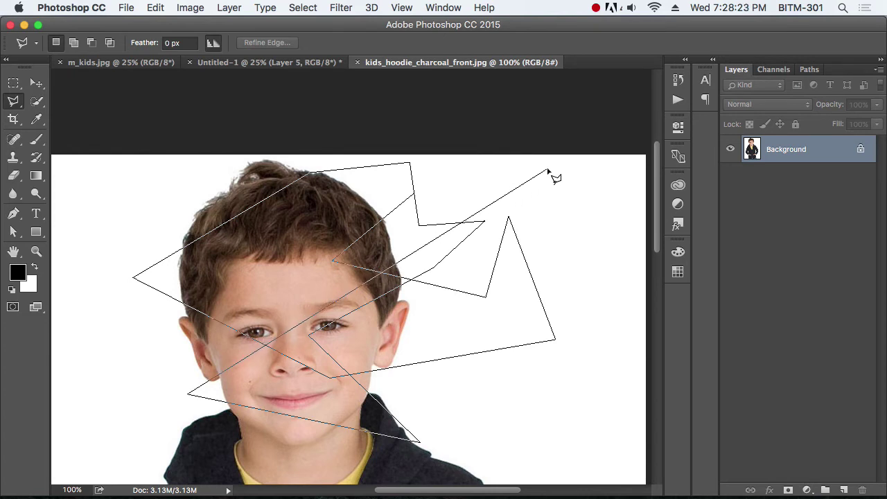
pyautogui.doubleClick(530, 183)
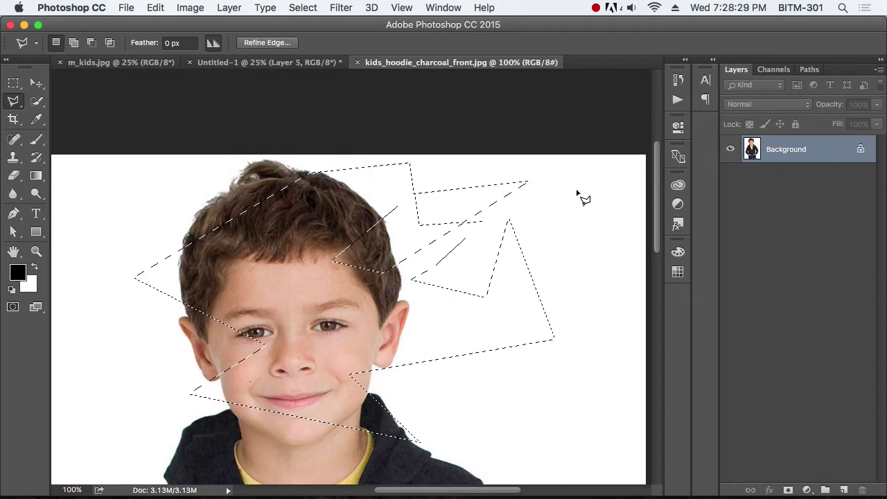
# - Clear the polygonal selection and start a Magnetic Lasso outline at the zipper pull, tracing the yellow shirt's edge up to the collar
pyautogui.moveTo(13, 100)
pyautogui.mouseDown()
pyautogui.moveTo(103, 111)
pyautogui.moveTo(97, 131)
pyautogui.moveTo(81, 126)
pyautogui.mouseUp()
pyautogui.click(444, 160)
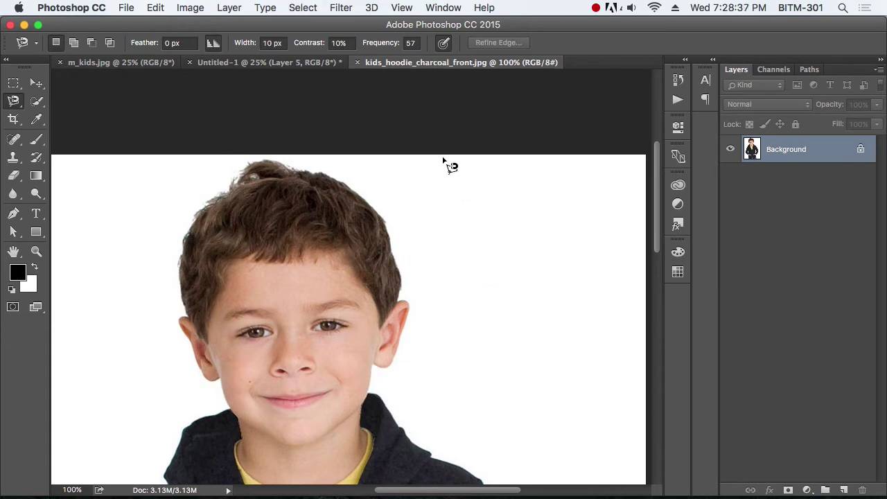
pyautogui.scroll(-10, 455, 250)
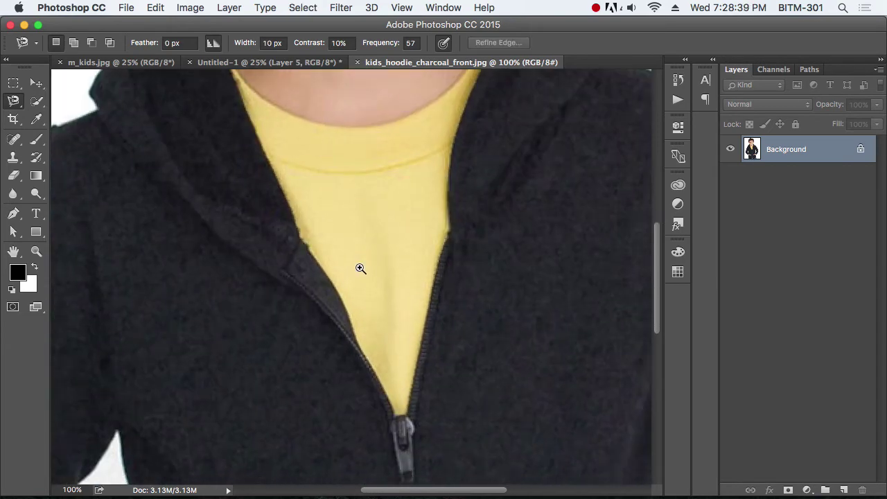
pyautogui.keyDown('super'); pyautogui.click(387, 280); pyautogui.keyUp('super')
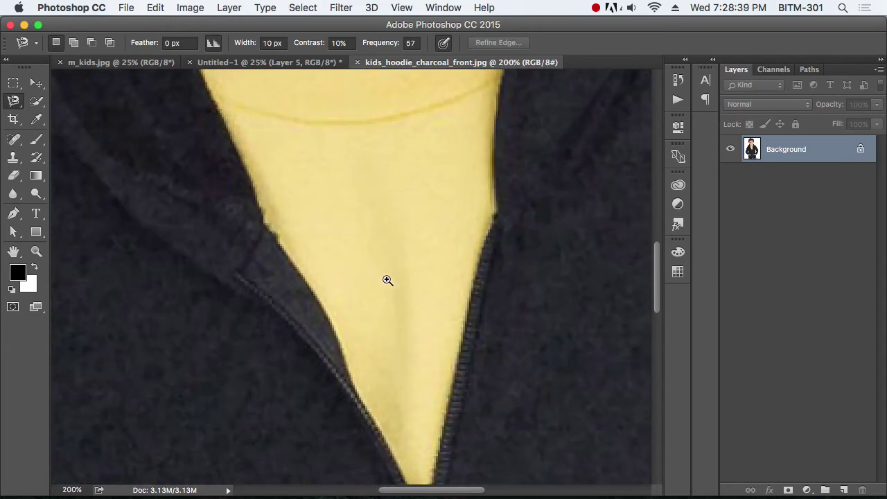
pyautogui.moveTo(387, 280)
pyautogui.mouseDown()
pyautogui.moveTo(404, 186)
pyautogui.moveTo(416, 242)
pyautogui.moveTo(416, 208)
pyautogui.moveTo(378, 238)
pyautogui.moveTo(374, 271)
pyautogui.mouseUp()
pyautogui.keyDown('alt'); pyautogui.click(351, 266); pyautogui.keyUp('alt')
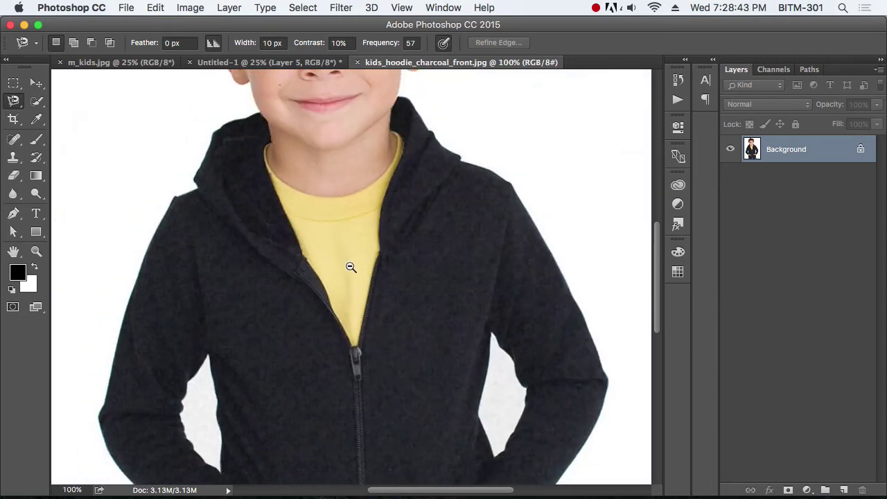
pyautogui.click(348, 353)
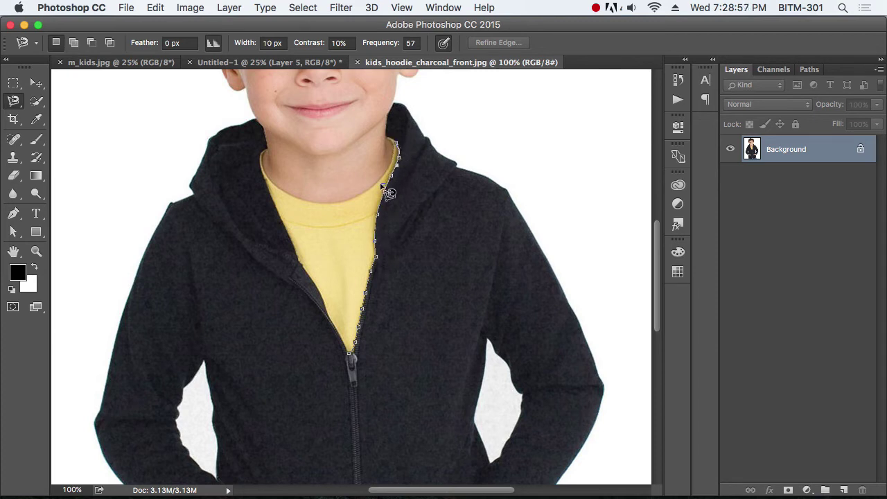
pyautogui.keyDown('super'); pyautogui.click(382, 141); pyautogui.keyUp('super')
pyautogui.keyDown('super'); pyautogui.click(382, 142); pyautogui.keyUp('super')
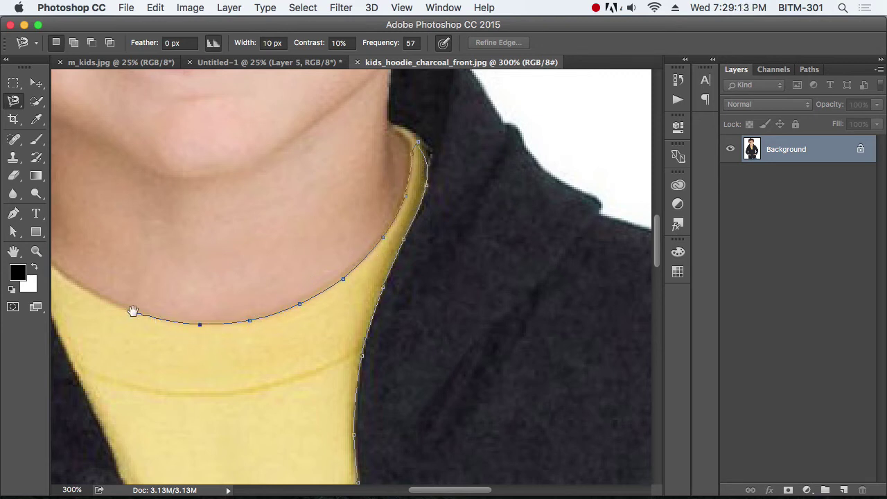
# - Continue the Magnetic Lasso outline along the neckline and down the shirt's other edge, closing it at the zipper pull
pyautogui.moveTo(131, 312); pyautogui.dragTo(235, 317)
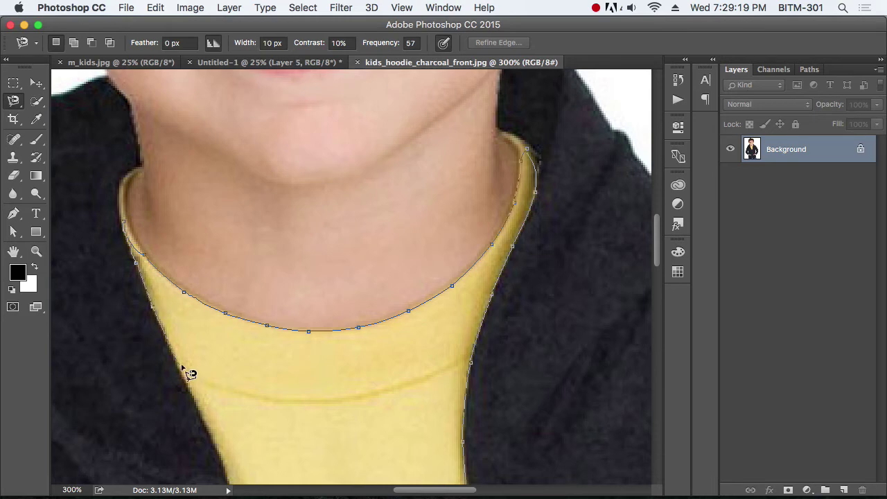
pyautogui.moveTo(203, 385); pyautogui.dragTo(171, 219)
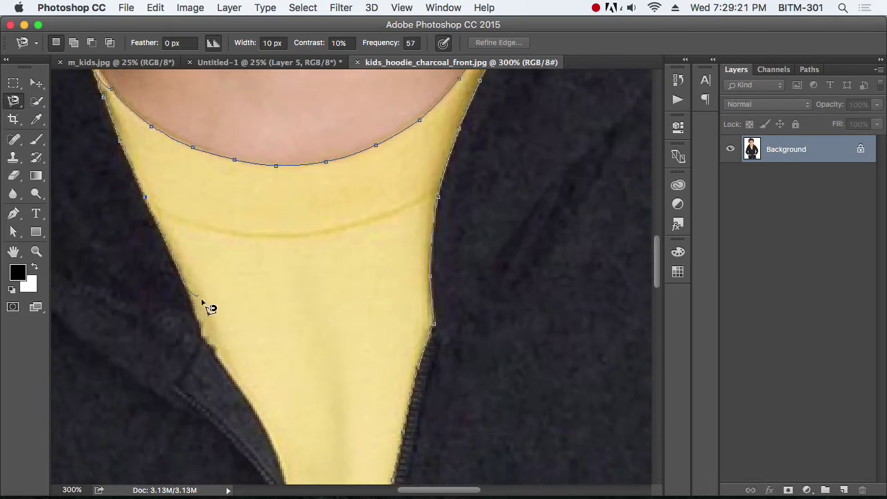
pyautogui.moveTo(236, 325); pyautogui.dragTo(223, 192)
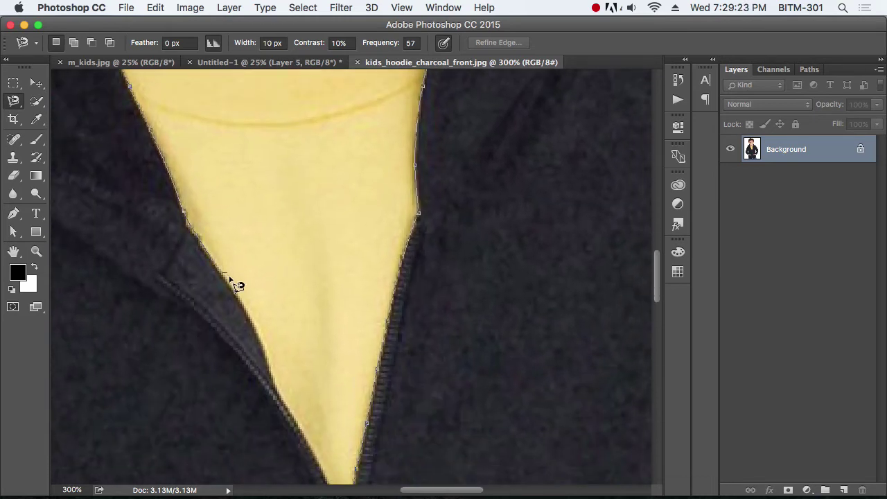
pyautogui.moveTo(267, 282); pyautogui.dragTo(240, 169)
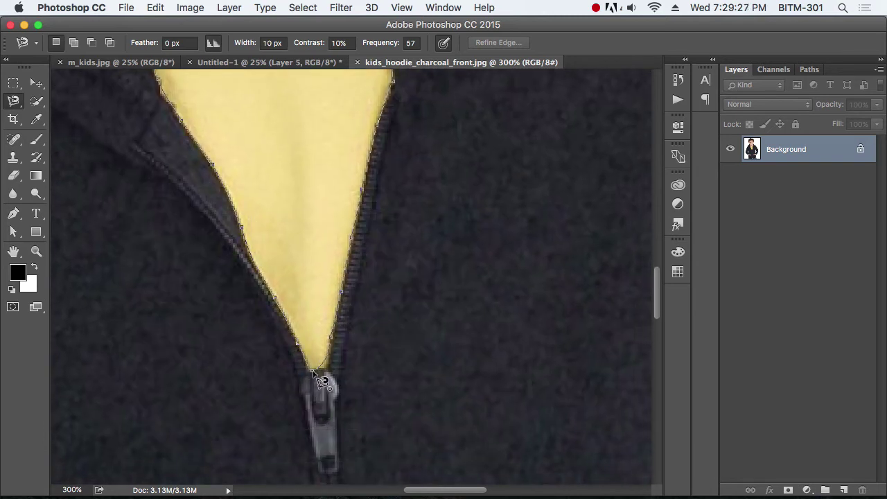
pyautogui.click(314, 373)
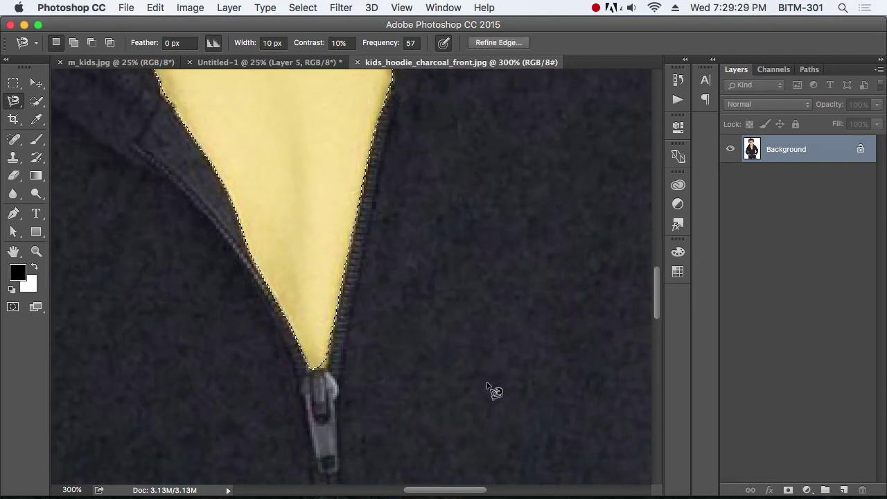
pyautogui.press('m')
pyautogui.press('super+minus')
pyautogui.press('super+minus')
pyautogui.press('super+minus')
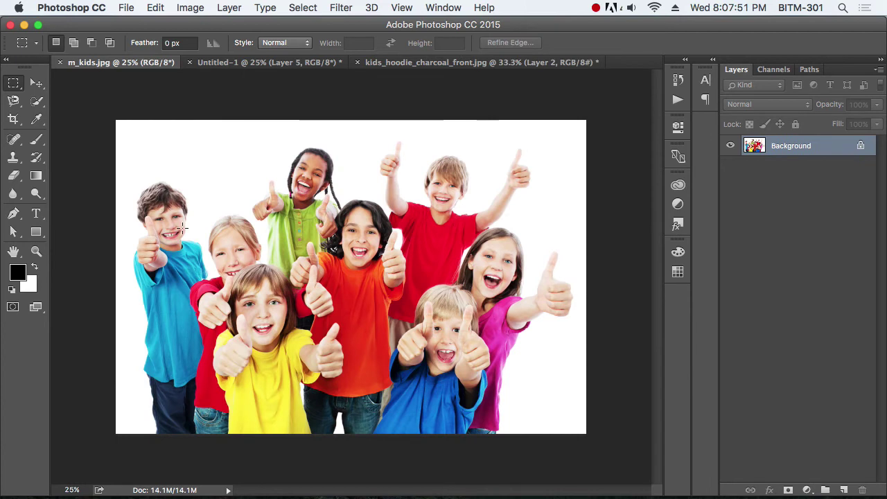
# - Paint a short Quick Selection stroke with the 3 px brush over the light blue T-shirt in m_kids.jpg
pyautogui.click(35, 103)
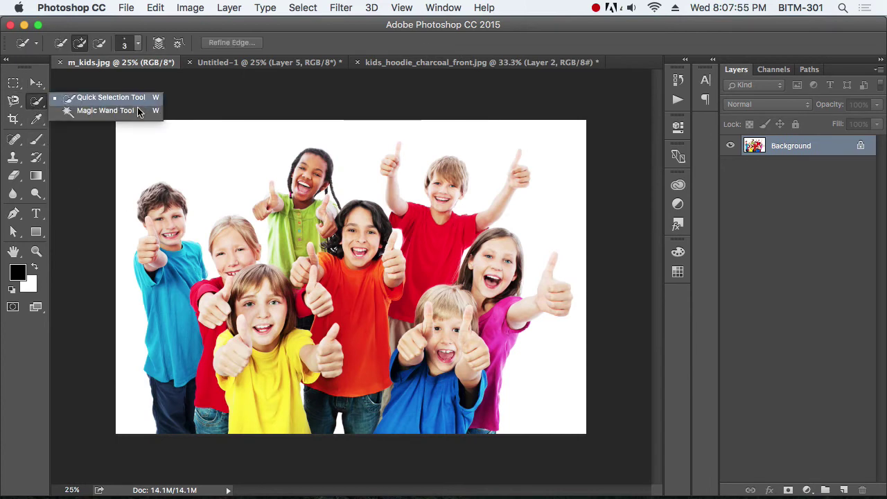
pyautogui.click(111, 98)
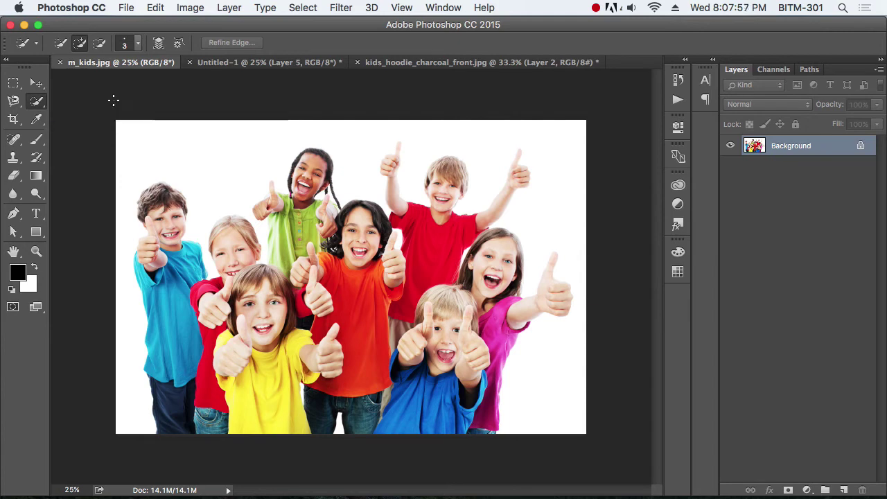
pyautogui.keyDown('super'); pyautogui.click(206, 371); pyautogui.keyUp('super')
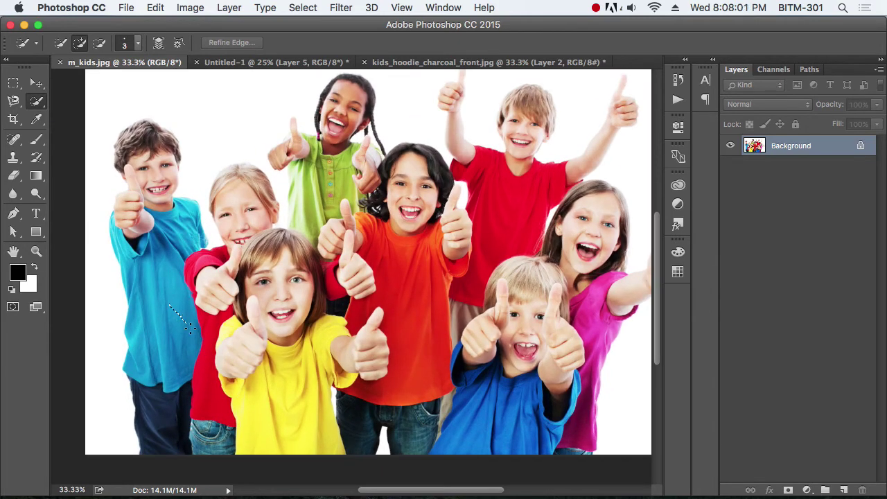
pyautogui.moveTo(197, 340); pyautogui.dragTo(196, 339)
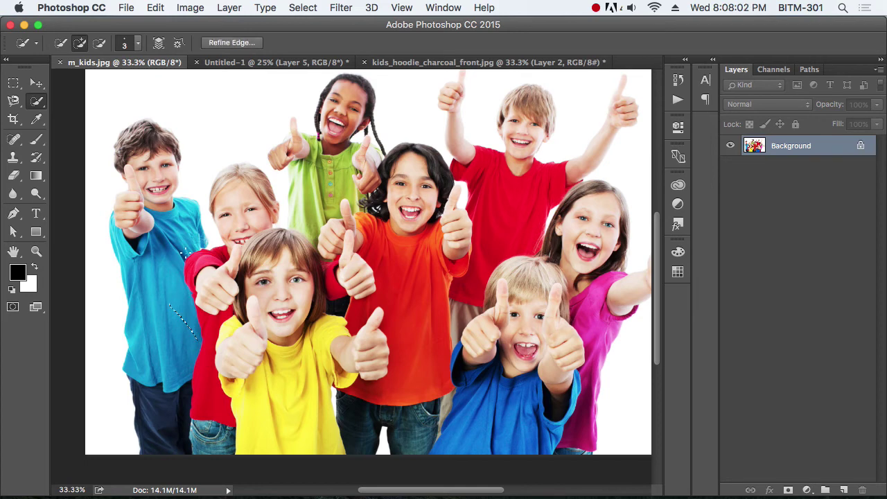
# - Set the Quick Selection brush size to 51 px, paint a selection across the children's T-shirts, and deselect
pyautogui.click(139, 43)
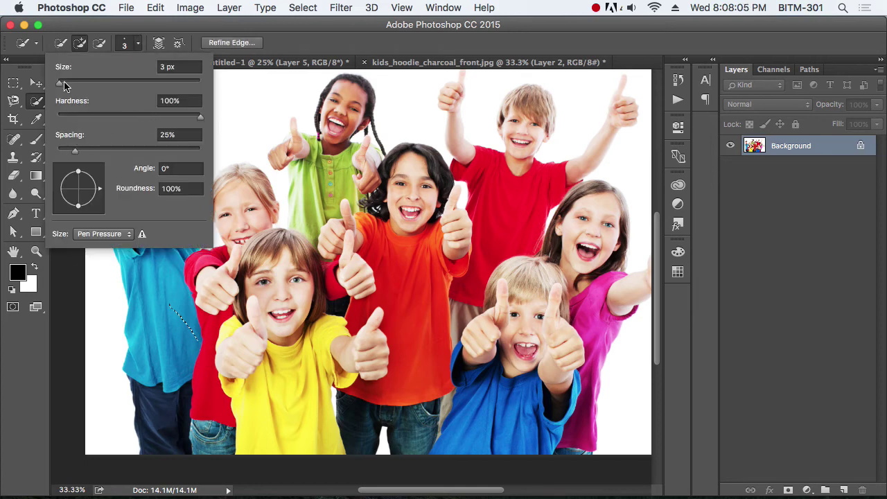
pyautogui.moveTo(64, 85); pyautogui.dragTo(83, 89)
pyautogui.click(386, 44)
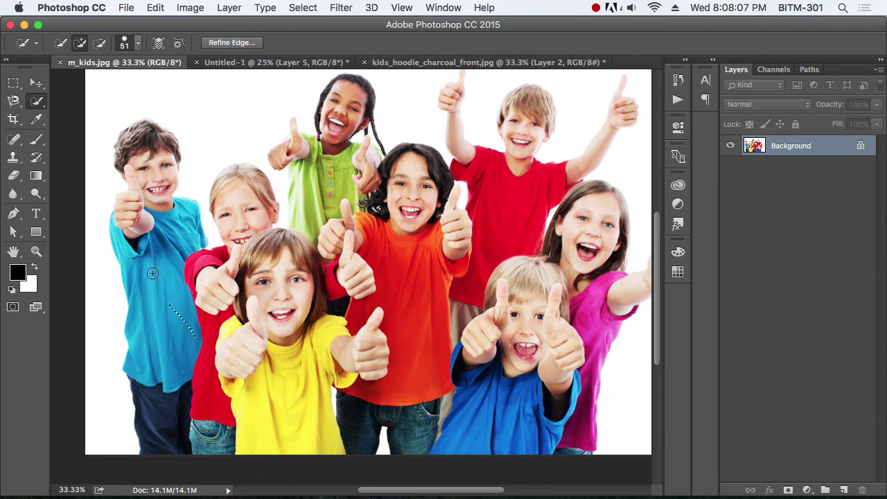
pyautogui.moveTo(152, 273); pyautogui.dragTo(169, 317)
pyautogui.moveTo(172, 237)
pyautogui.mouseDown()
pyautogui.moveTo(212, 373)
pyautogui.moveTo(300, 390)
pyautogui.moveTo(405, 314)
pyautogui.moveTo(408, 296)
pyautogui.moveTo(399, 261)
pyautogui.moveTo(328, 201)
pyautogui.moveTo(334, 134)
pyautogui.moveTo(305, 208)
pyautogui.moveTo(414, 235)
pyautogui.moveTo(518, 207)
pyautogui.moveTo(512, 228)
pyautogui.moveTo(540, 347)
pyautogui.moveTo(574, 310)
pyautogui.moveTo(578, 268)
pyautogui.moveTo(494, 409)
pyautogui.mouseUp()
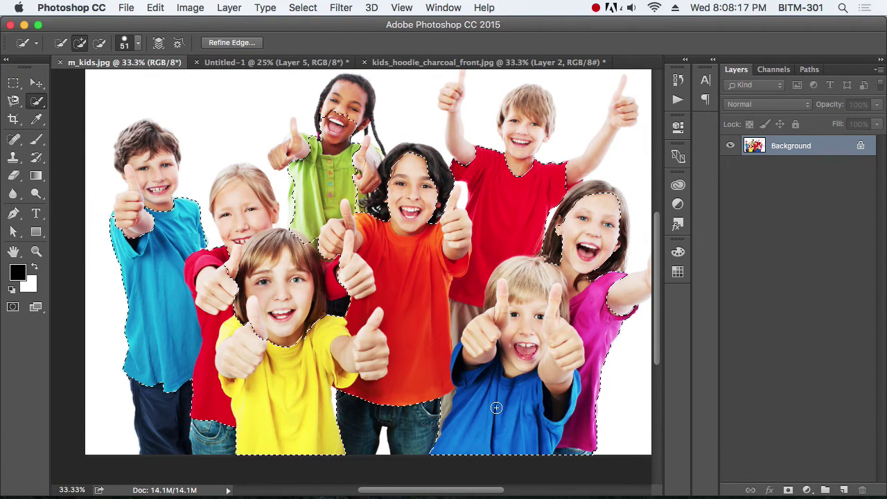
pyautogui.press('super+d')
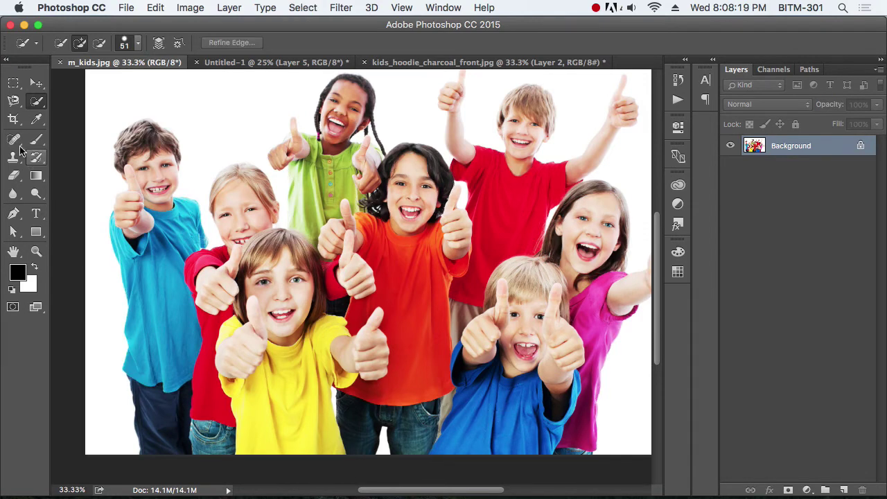
# - Select the red T-shirt of the boy at the back with the Magic Wand, add its missed areas, and deselect
pyautogui.click(38, 103)
pyautogui.click(104, 110)
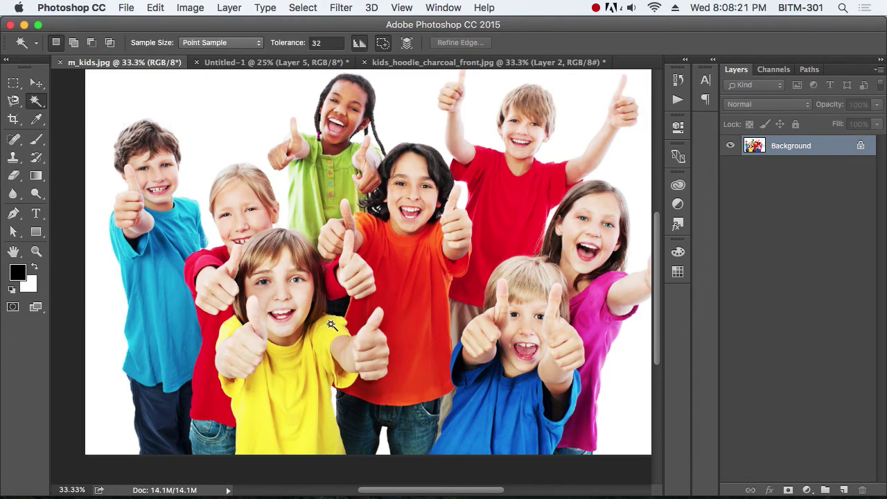
pyautogui.click(516, 243)
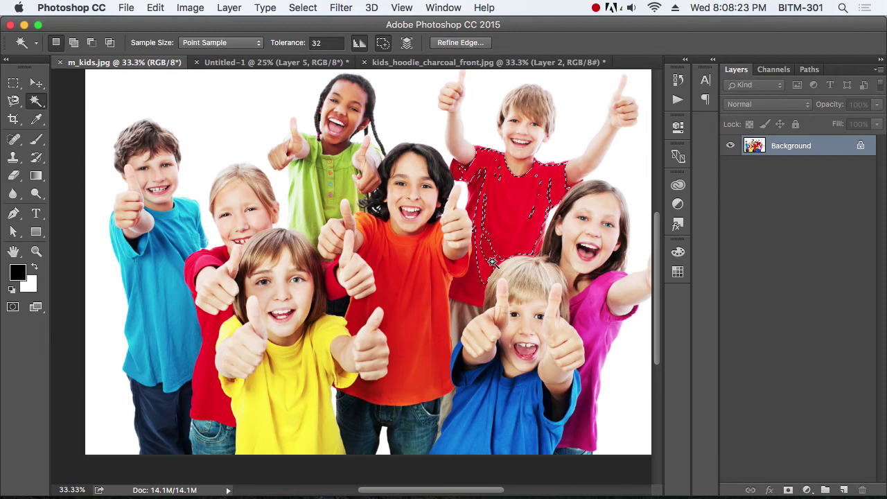
pyautogui.keyDown('shift'); pyautogui.click(496, 240); pyautogui.keyUp('shift')
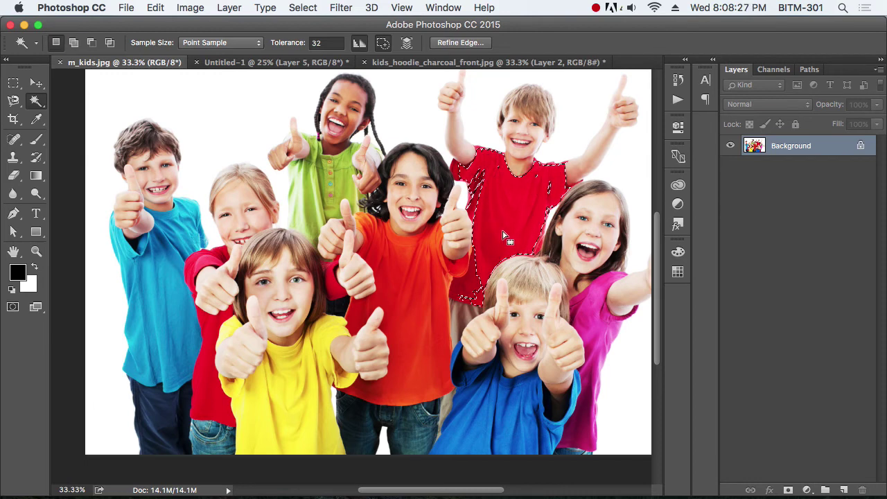
pyautogui.press('shift')
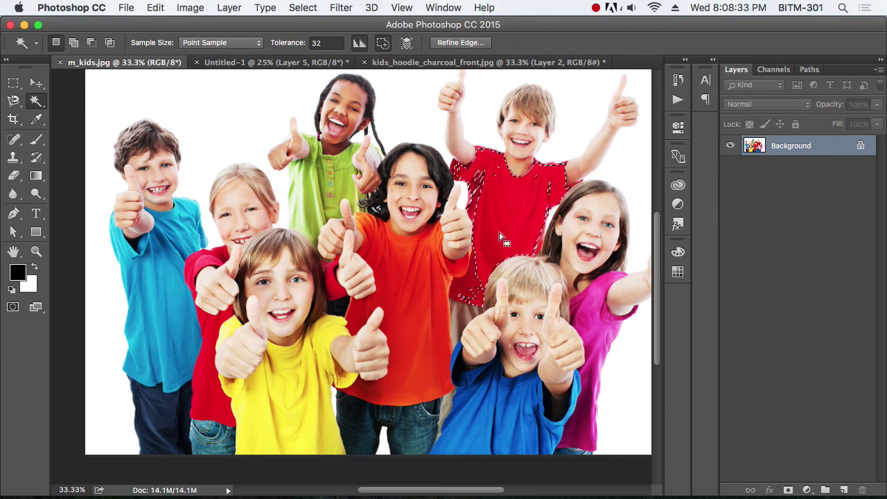
pyautogui.press('super+d')
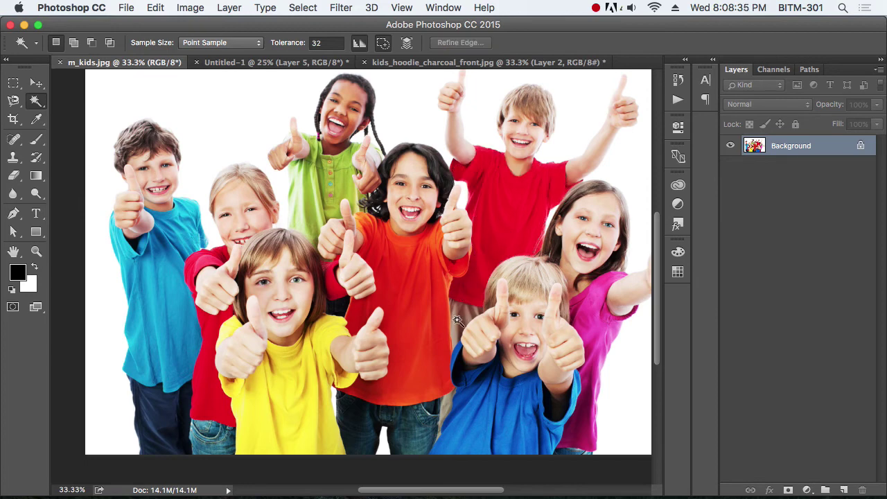
# - Select the orange T-shirt of the boy in the middle with the Magic Wand and add its missed areas
pyautogui.click(414, 387)
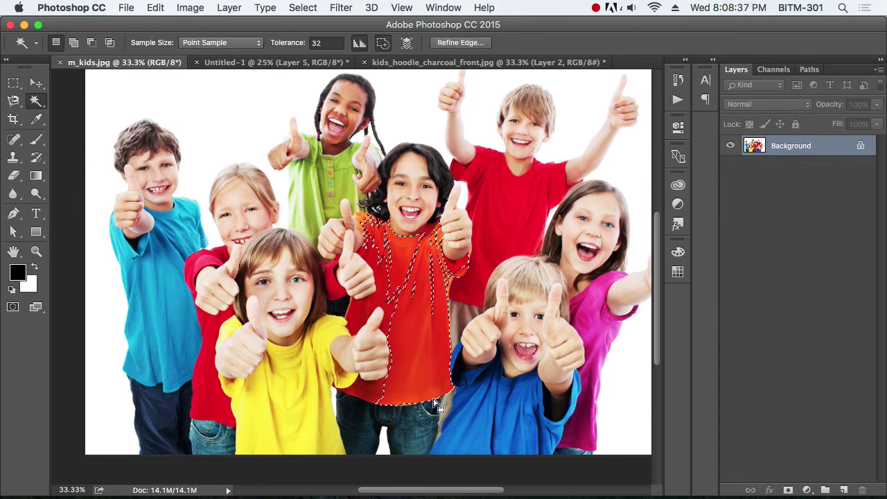
pyautogui.keyDown('shift'); pyautogui.click(418, 327); pyautogui.keyUp('shift')
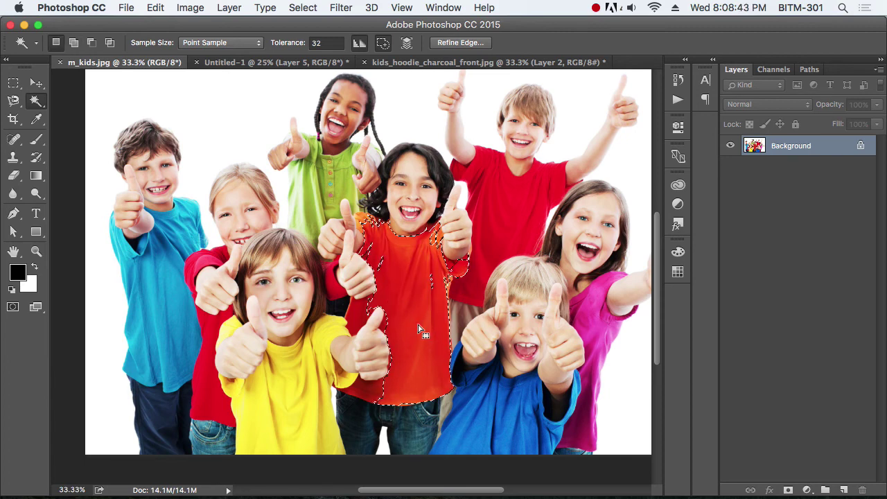
pyautogui.click(296, 7)
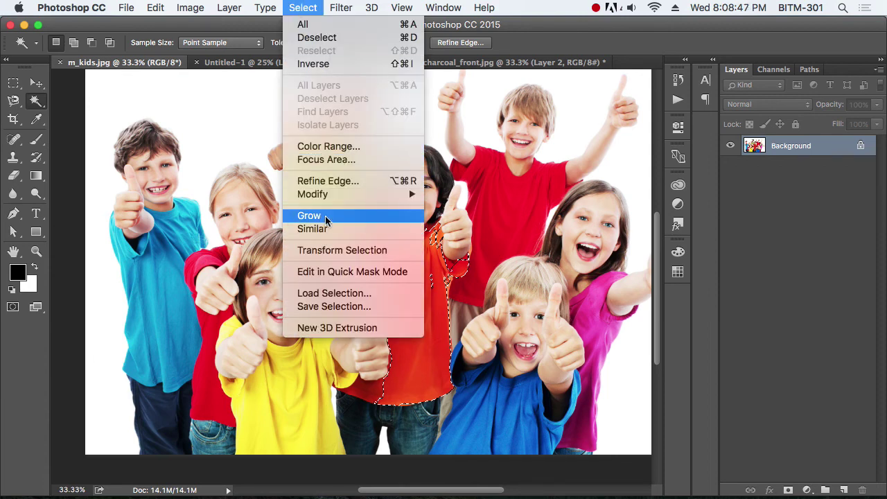
pyautogui.click(588, 33)
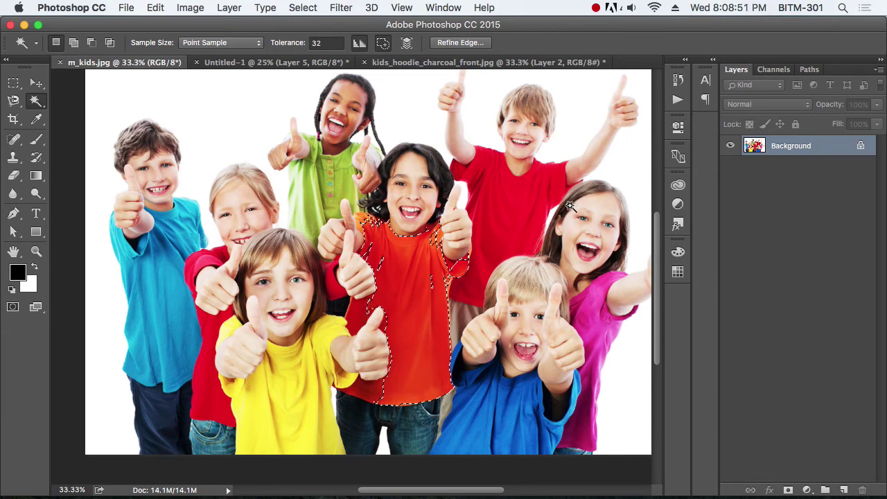
# - Select the red T-shirt of the boy at the back with the Magic Wand and extend the selection with Similar
pyautogui.click(512, 220)
pyautogui.press('shift')
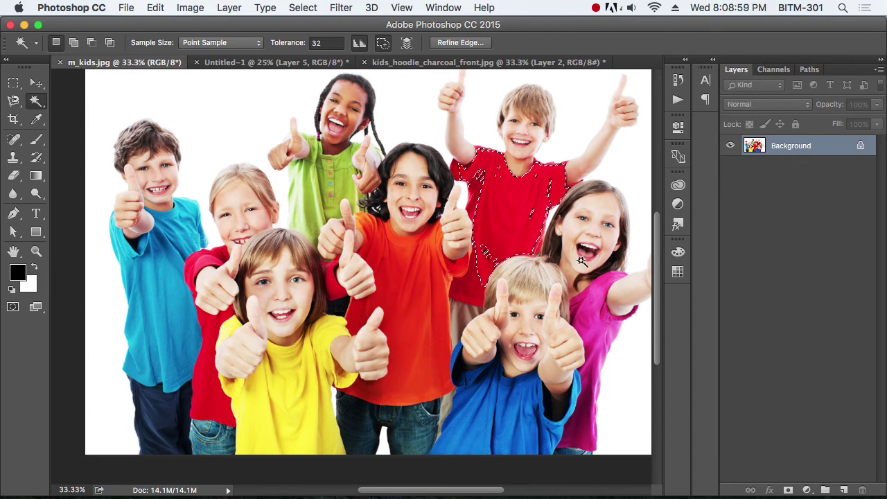
pyautogui.click(305, 10)
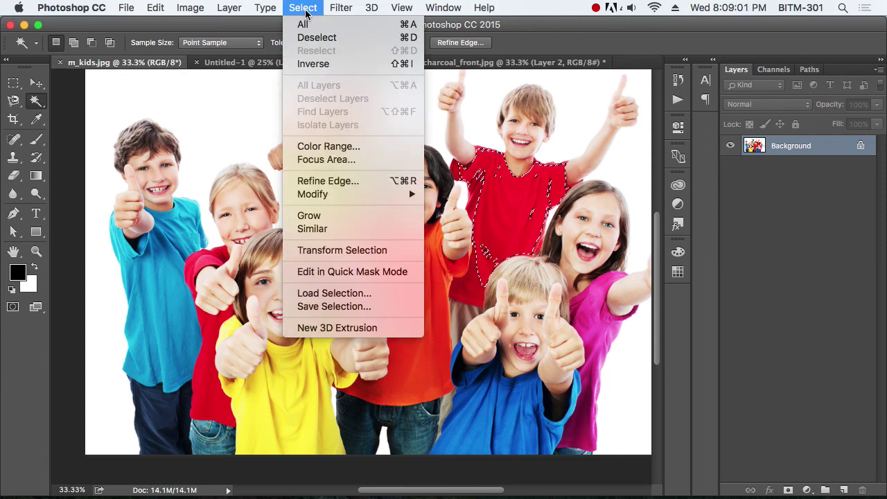
pyautogui.click(312, 228)
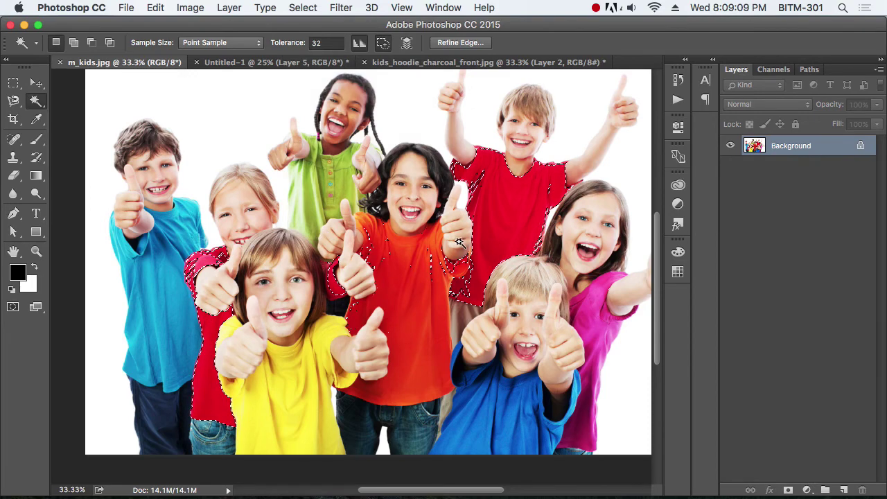
pyautogui.scroll(5, 430, 258)
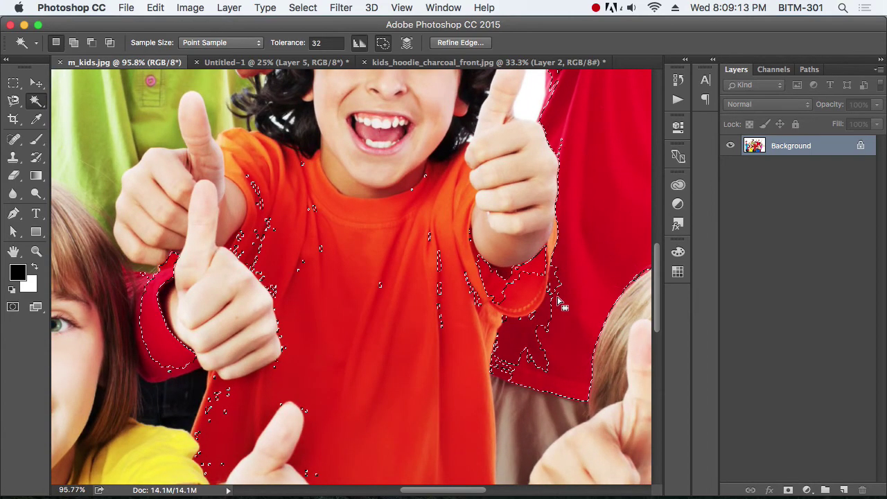
pyautogui.scroll(-3, 414, 262)
pyautogui.scroll(-1, 413, 262)
# - Expand the red T-shirts' selection with Grow and inspect its edges around the orange T-shirt
pyautogui.click(294, 11)
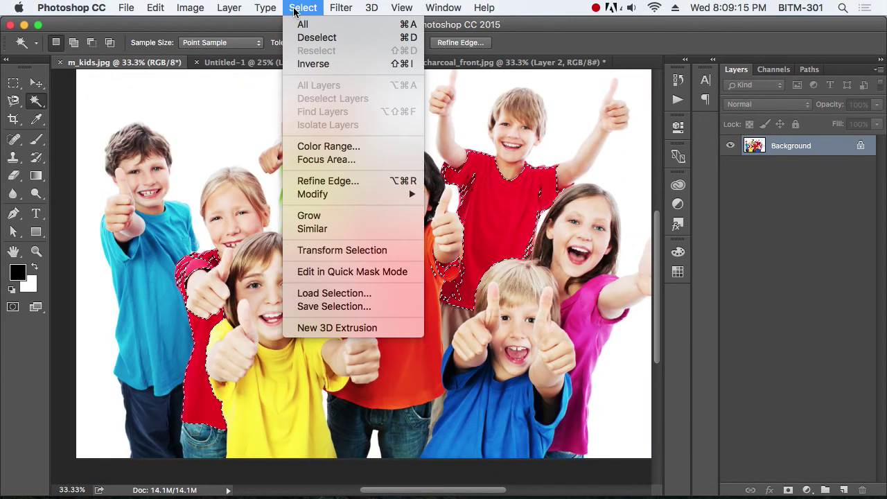
pyautogui.click(336, 217)
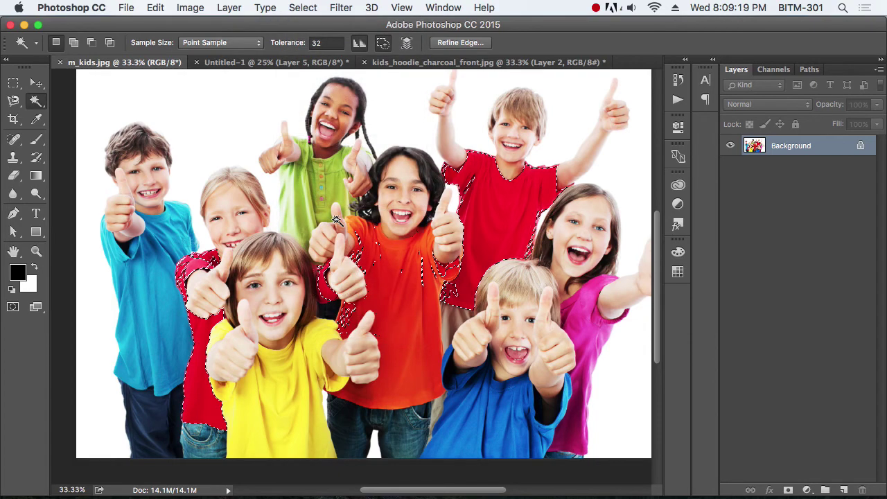
pyautogui.scroll(5, 511, 312)
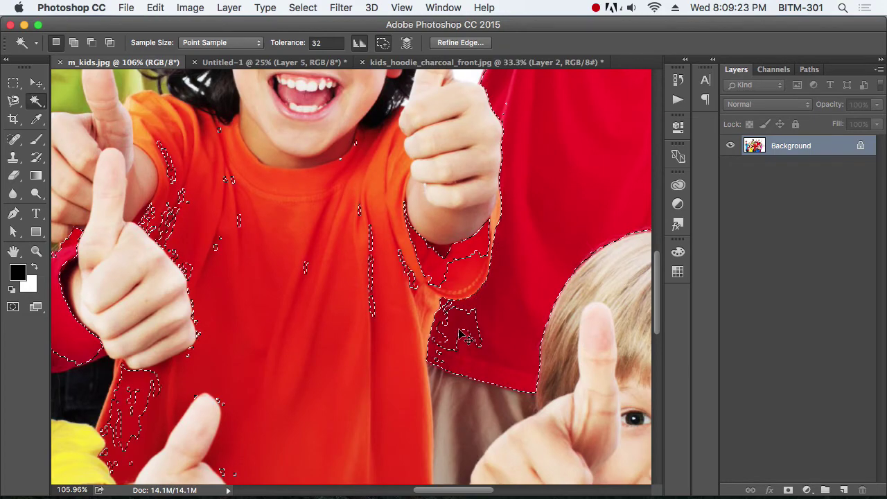
pyautogui.scroll(-5, 321, 273)
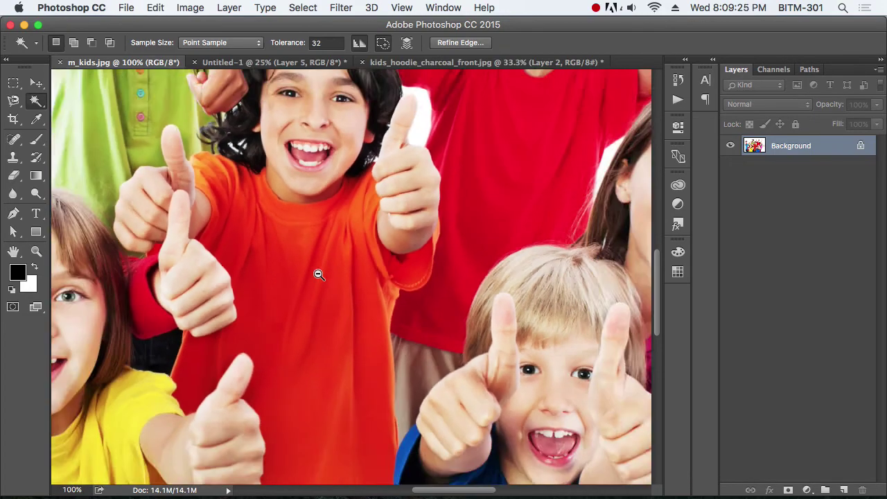
pyautogui.scroll(-1, 317, 273)
# - Apply Grow to the red T-shirts' selection once more, then deselect
pyautogui.click(326, 9)
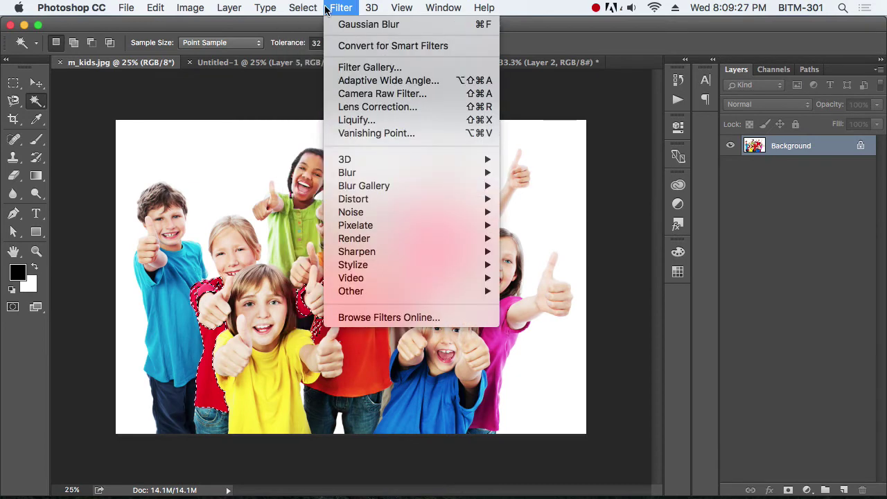
pyautogui.moveTo(303, 8)
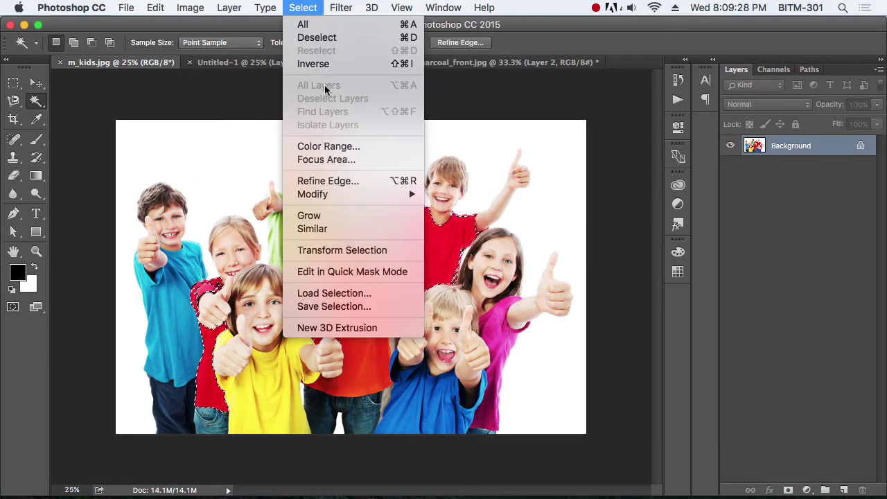
pyautogui.click(357, 144)
pyautogui.click(555, 146)
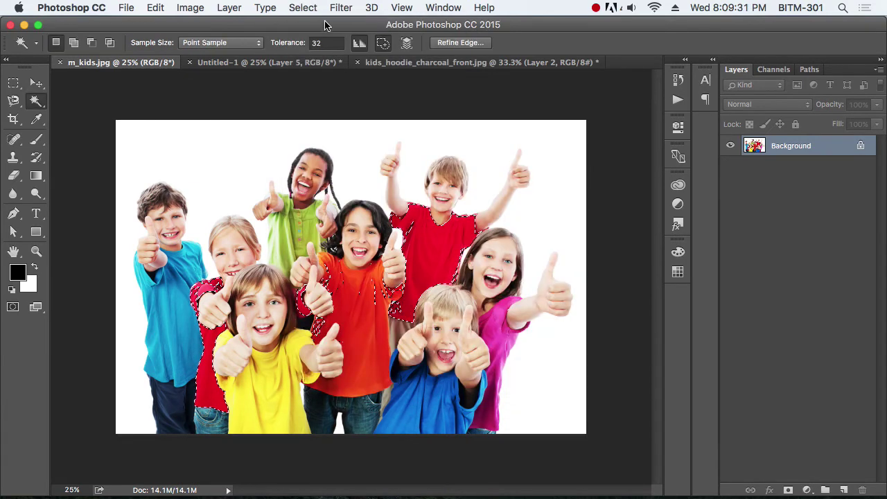
pyautogui.click(303, 8)
pyautogui.click(345, 217)
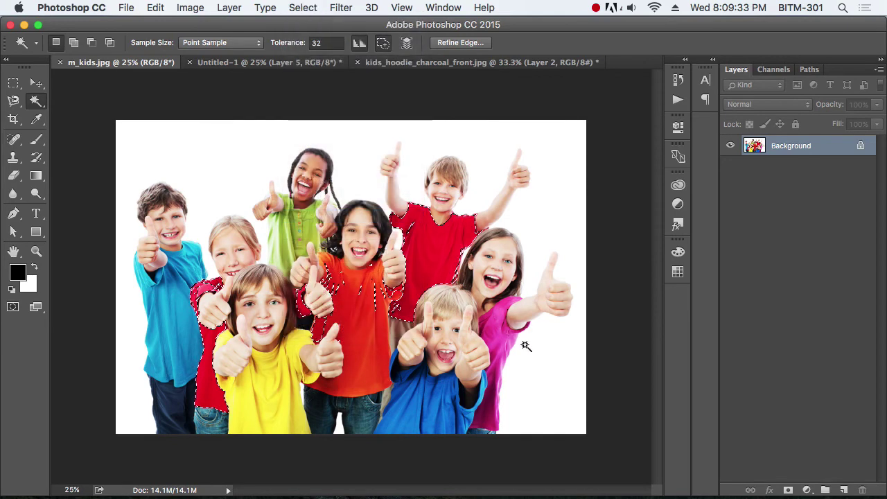
pyautogui.moveTo(424, 277); pyautogui.dragTo(433, 280)
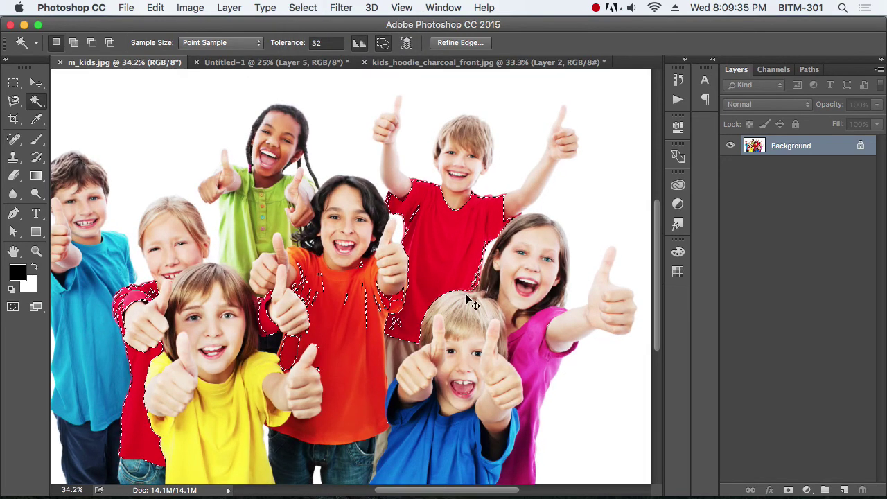
pyautogui.press('super+d')
# - Set the Magic Wand tolerance to 5 and sample the back boy's red T-shirt at several points
pyautogui.click(442, 258)
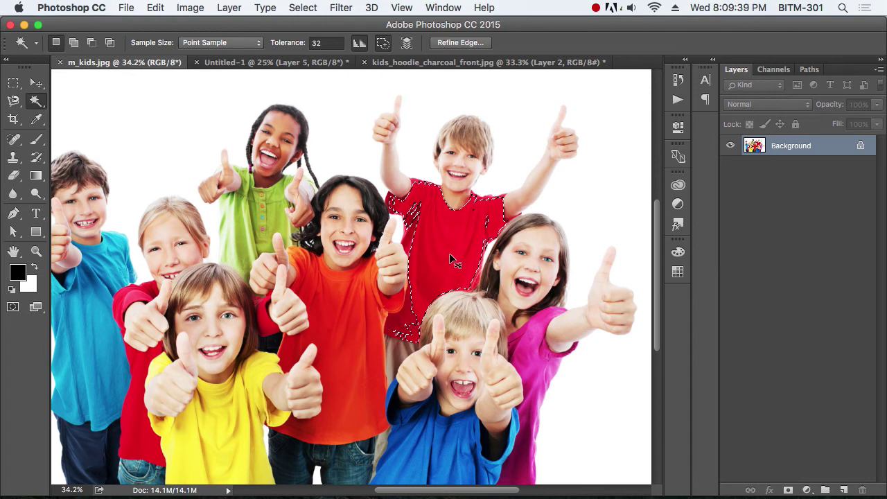
pyautogui.press('super+d')
pyautogui.click(333, 43)
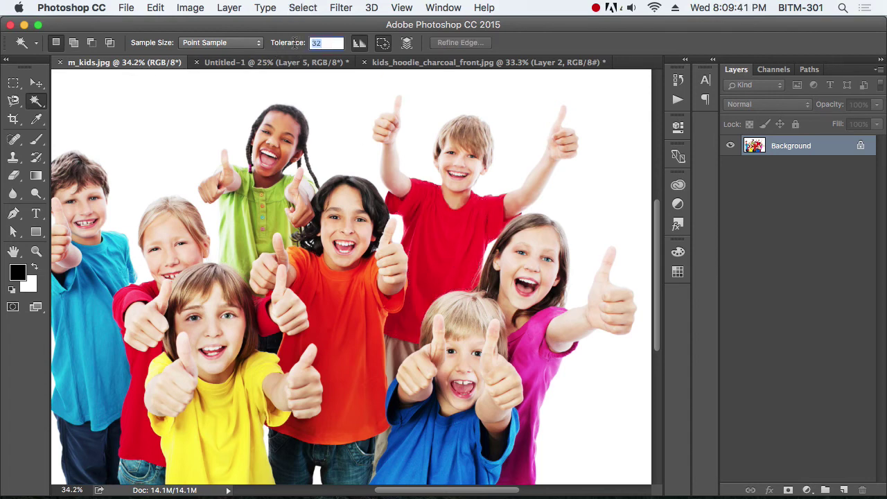
pyautogui.write('5')
pyautogui.press('Return')
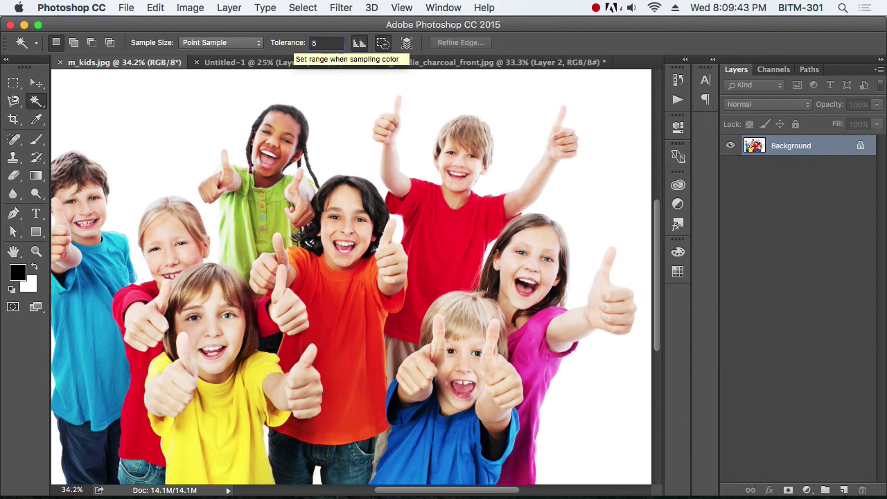
pyautogui.click(442, 271)
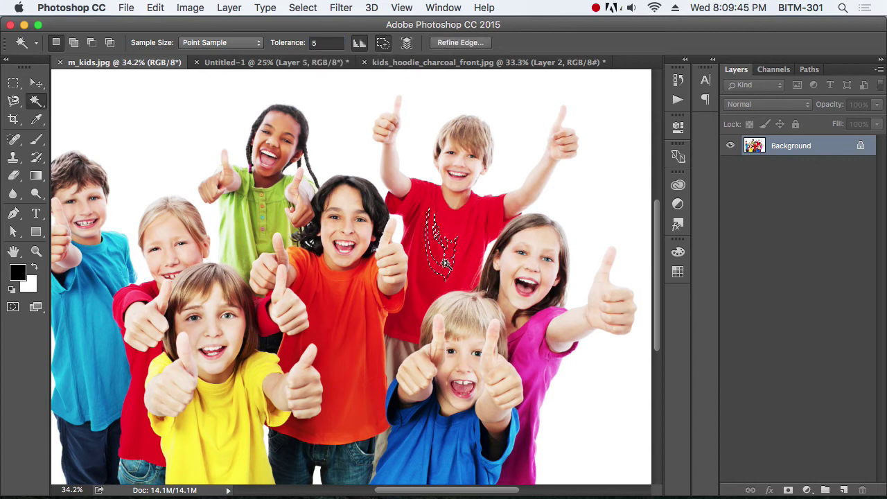
pyautogui.click(447, 266)
pyautogui.click(449, 268)
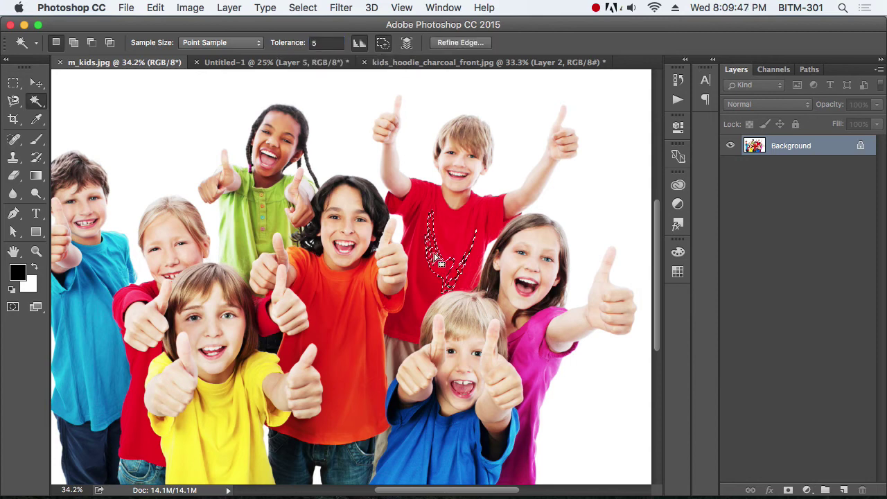
# - Set the Magic Wand tolerance to 32, deselect, and sample the back boy's red T-shirt again
pyautogui.click(325, 43)
pyautogui.write('32')
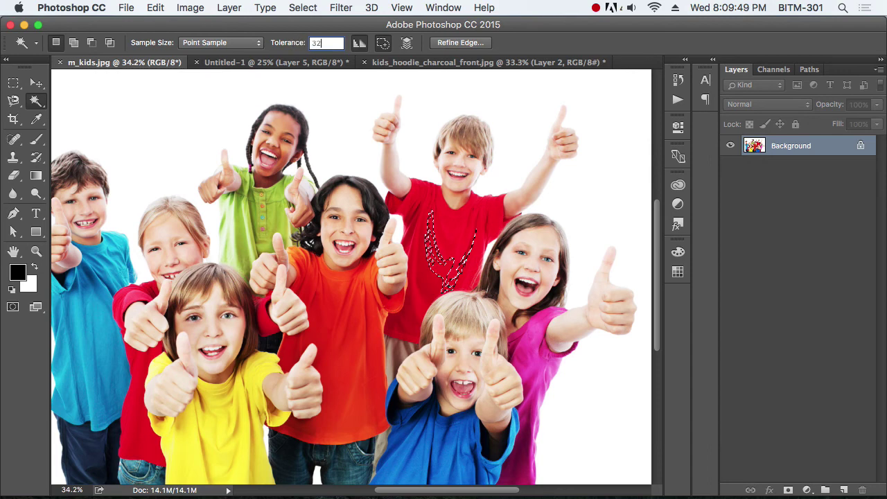
pyautogui.press('Return')
pyautogui.hotkey('ctrl', 'd')
pyautogui.click(449, 268)
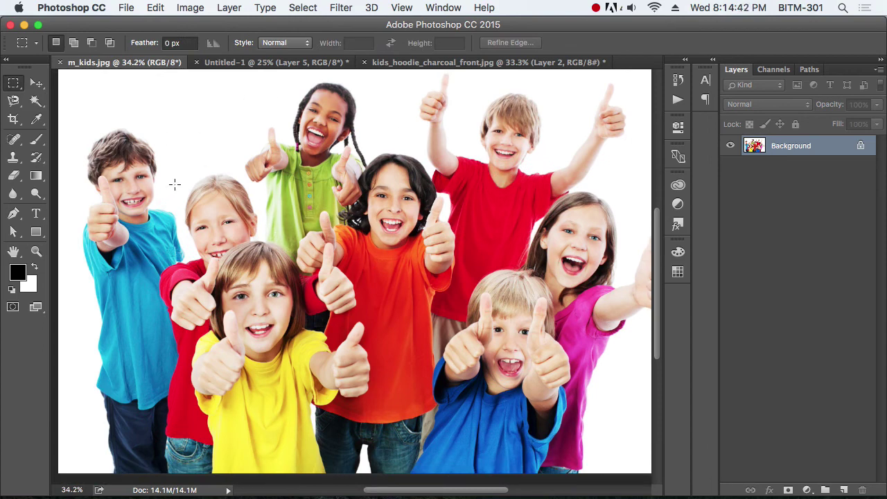
# - Open Color Range, sample the yellow T-shirt in the image preview, and show the selection preview
pyautogui.click(304, 10)
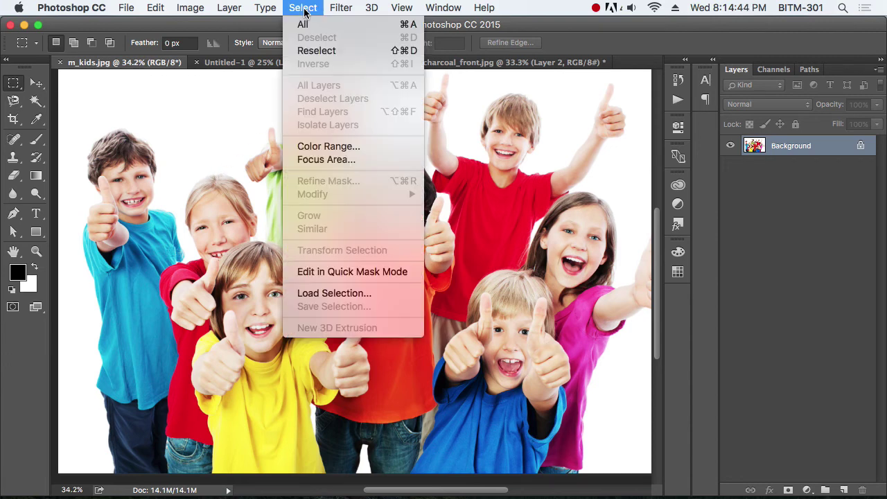
pyautogui.click(304, 8)
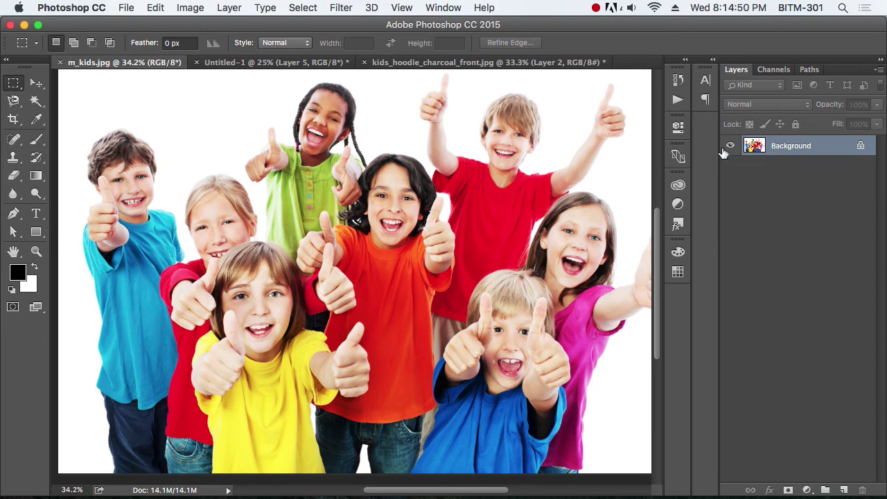
pyautogui.click(265, 8)
pyautogui.moveTo(291, 6)
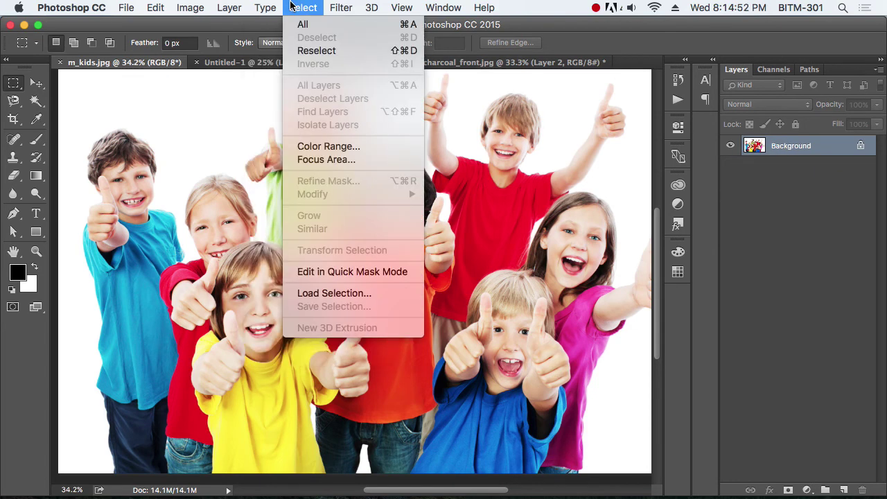
pyautogui.click(343, 153)
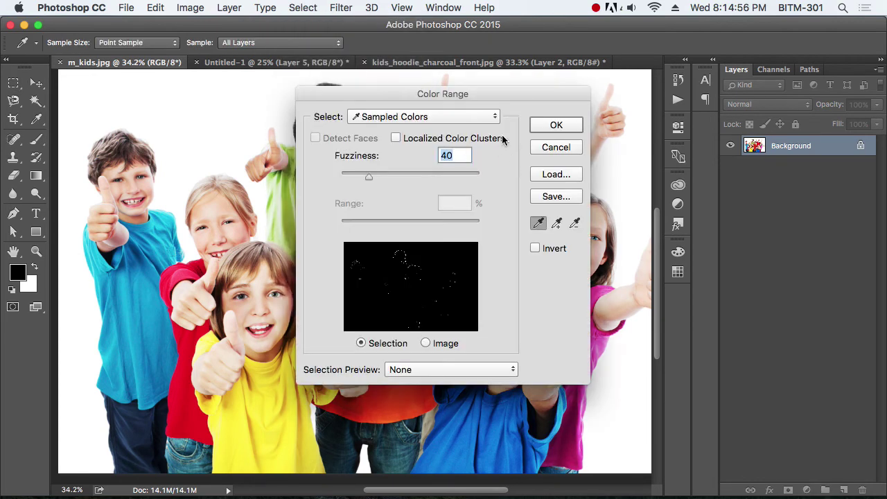
pyautogui.moveTo(456, 95); pyautogui.dragTo(657, 81)
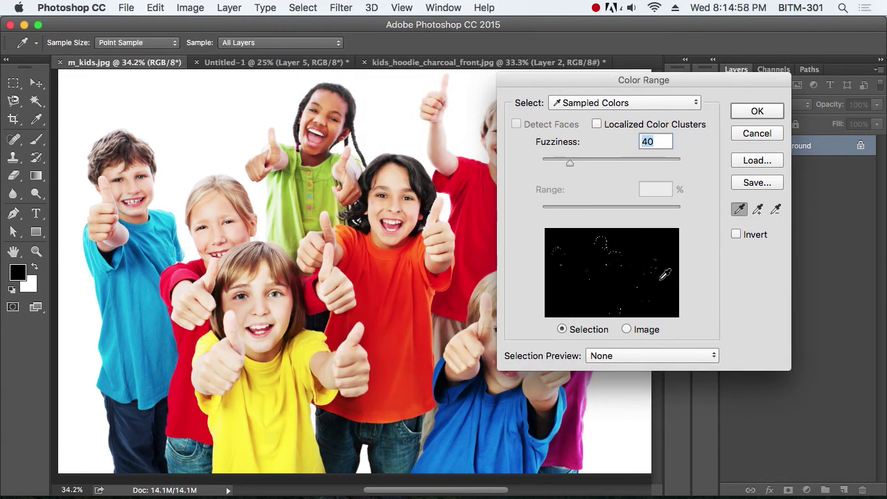
pyautogui.click(627, 329)
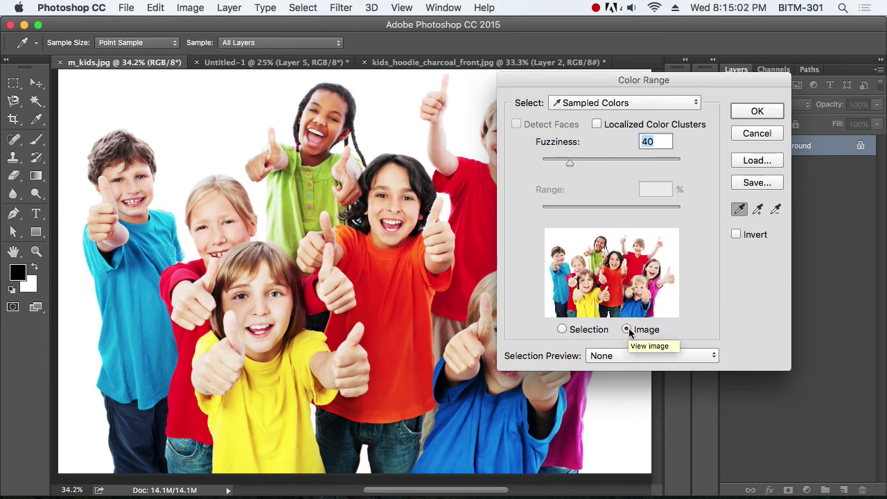
pyautogui.click(593, 309)
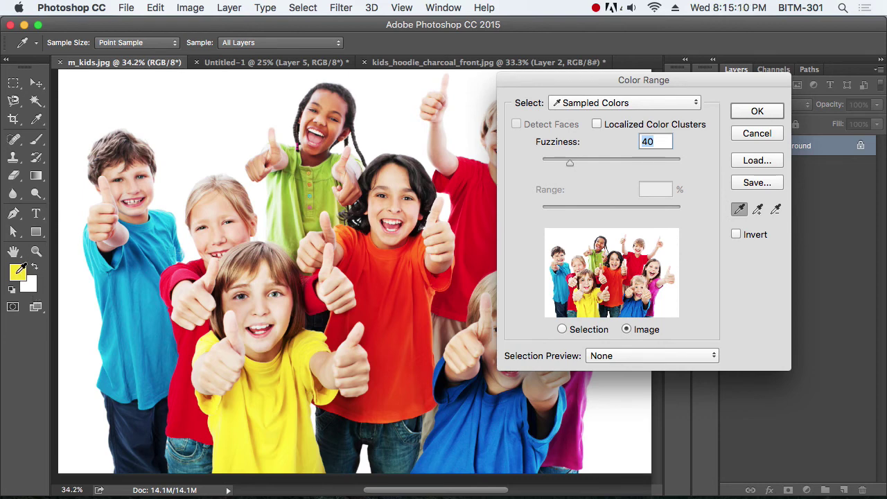
pyautogui.click(562, 330)
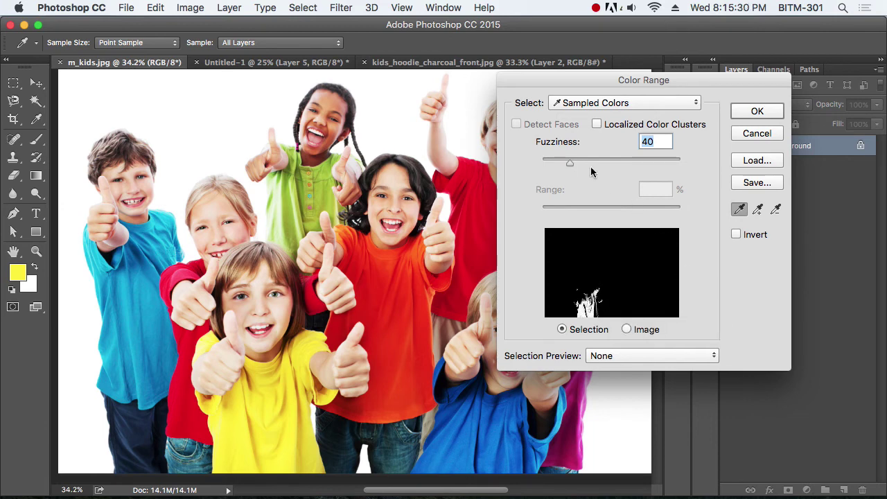
# - Raise the Color Range fuzziness to about 122 and apply the yellow T-shirt selection
pyautogui.moveTo(571, 164); pyautogui.dragTo(627, 165)
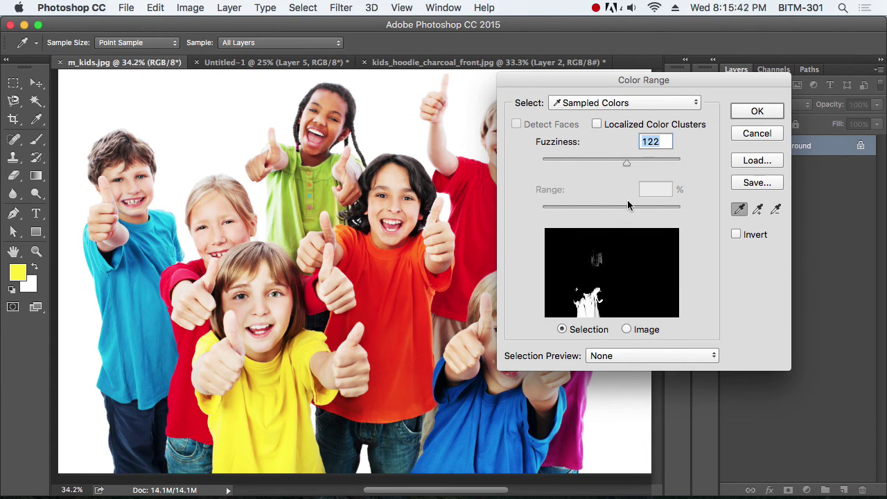
pyautogui.click(630, 164)
pyautogui.click(757, 114)
pyautogui.press('m')
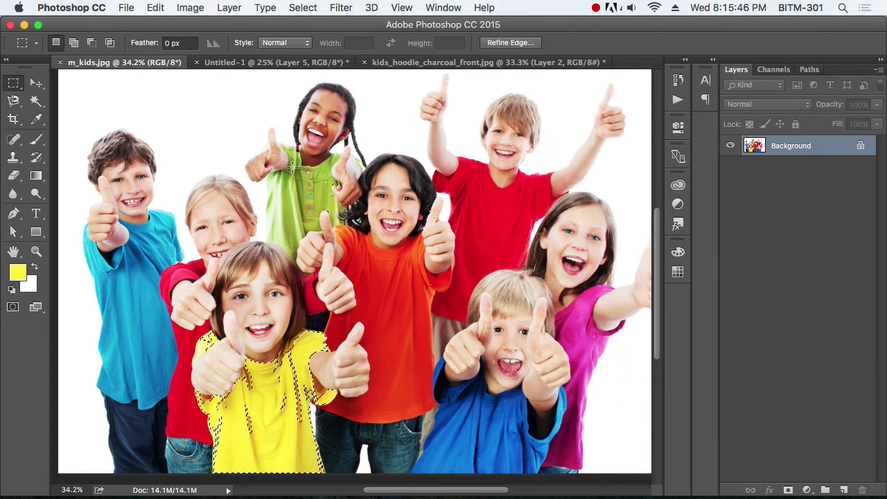
pyautogui.scroll(5, 338, 223)
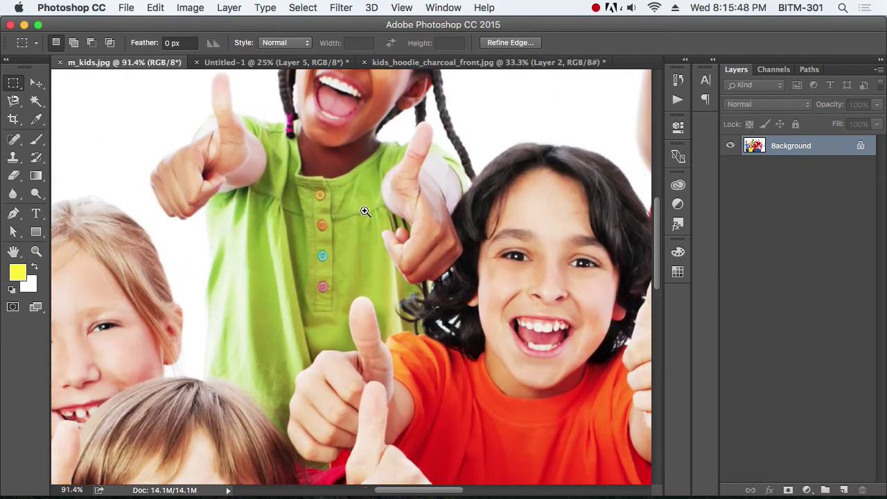
# - Switch to the regular Lasso tool and subtract the stray selected patches on the girl's green dress
pyautogui.press('l')
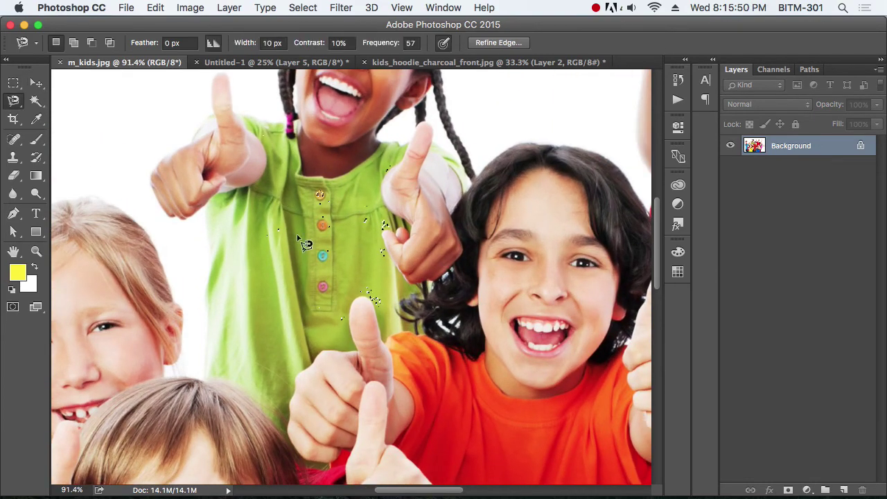
pyautogui.click(15, 103)
pyautogui.click(69, 98)
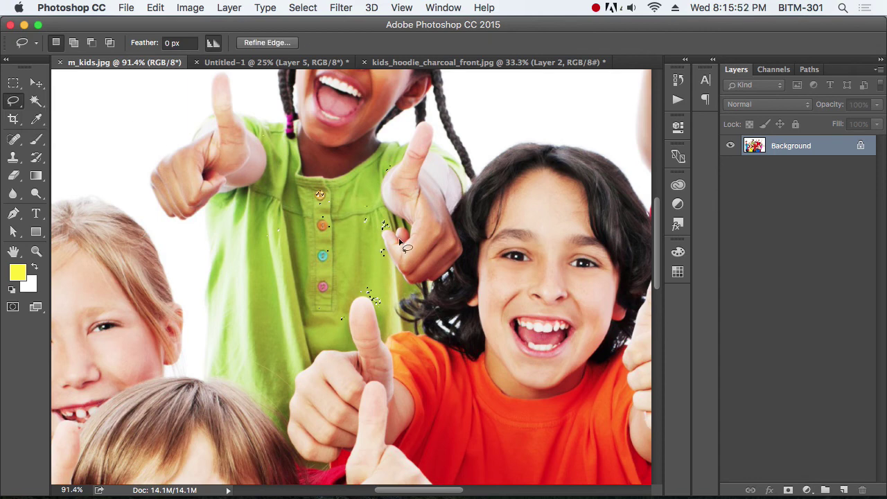
pyautogui.moveTo(452, 291)
pyautogui.mouseDown()
pyautogui.moveTo(216, 284)
pyautogui.moveTo(361, 145)
pyautogui.moveTo(475, 243)
pyautogui.moveTo(446, 305)
pyautogui.mouseUp()
pyautogui.scroll(5, 388, 277)
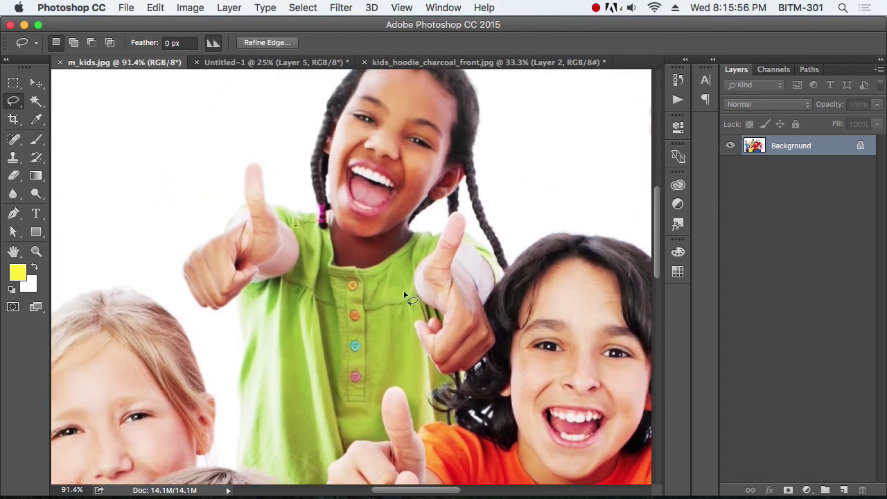
pyautogui.moveTo(494, 280); pyautogui.dragTo(463, 133)
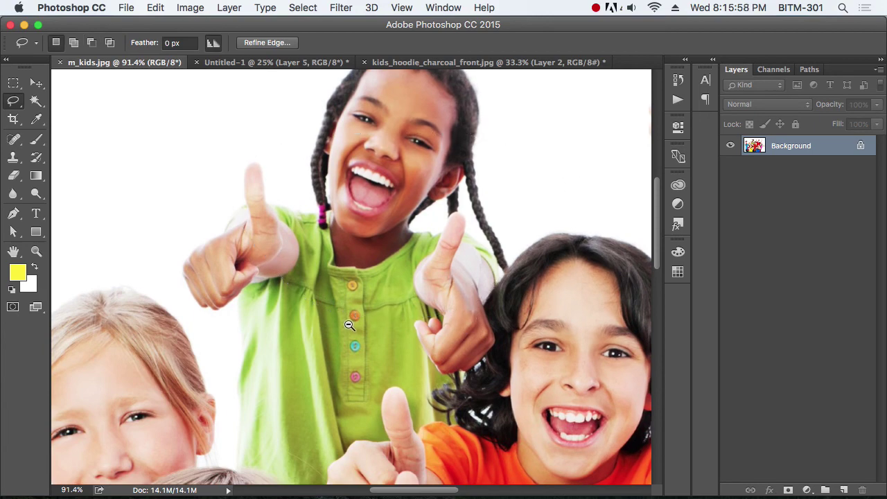
# - Add the unselected folds and sleeve gaps of the yellow T-shirt to the selection with the Lasso, and deselect
pyautogui.press('super+minus')
pyautogui.press('super+minus')
pyautogui.press('super+minus')
pyautogui.moveTo(393, 360); pyautogui.dragTo(394, 187)
pyautogui.scroll(3, 327, 323)
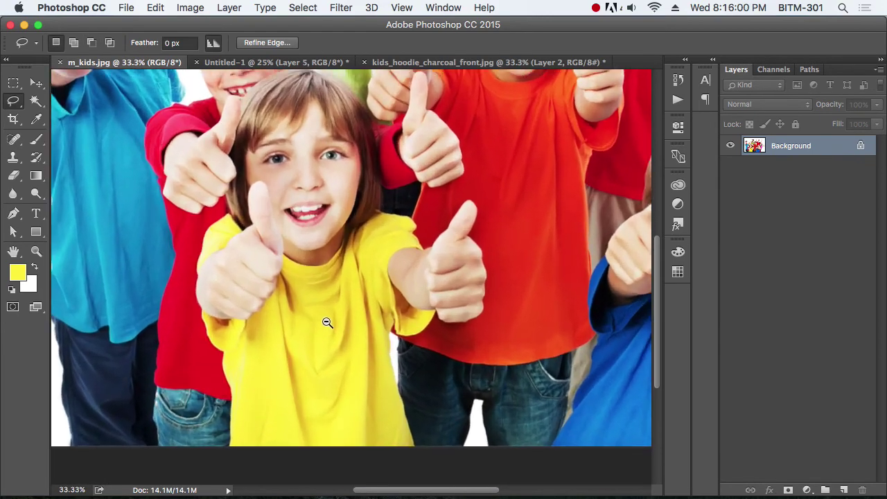
pyautogui.scroll(2, 345, 295)
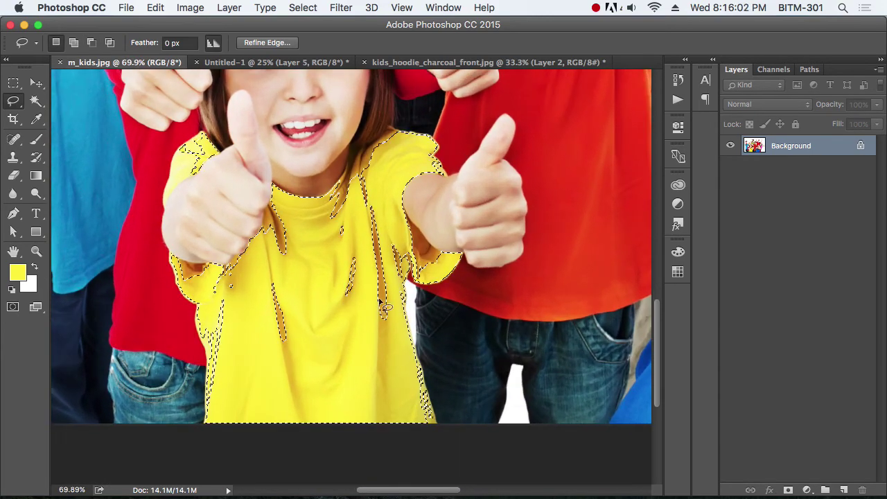
pyautogui.press('shift')
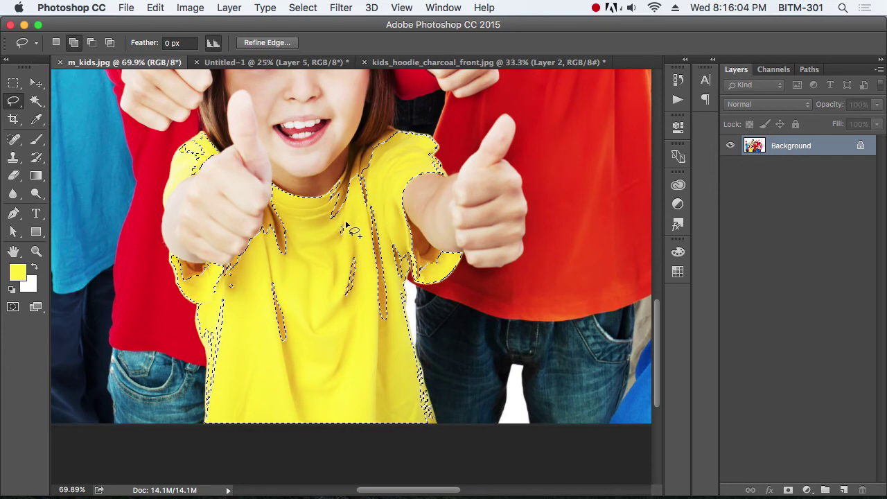
pyautogui.moveTo(320, 206)
pyautogui.mouseDown()
pyautogui.moveTo(381, 161)
pyautogui.moveTo(404, 271)
pyautogui.moveTo(386, 363)
pyautogui.moveTo(290, 401)
pyautogui.moveTo(262, 401)
pyautogui.moveTo(238, 395)
pyautogui.moveTo(224, 377)
pyautogui.moveTo(207, 327)
pyautogui.moveTo(211, 298)
pyautogui.moveTo(217, 283)
pyautogui.moveTo(268, 256)
pyautogui.moveTo(273, 227)
pyautogui.moveTo(312, 221)
pyautogui.mouseUp()
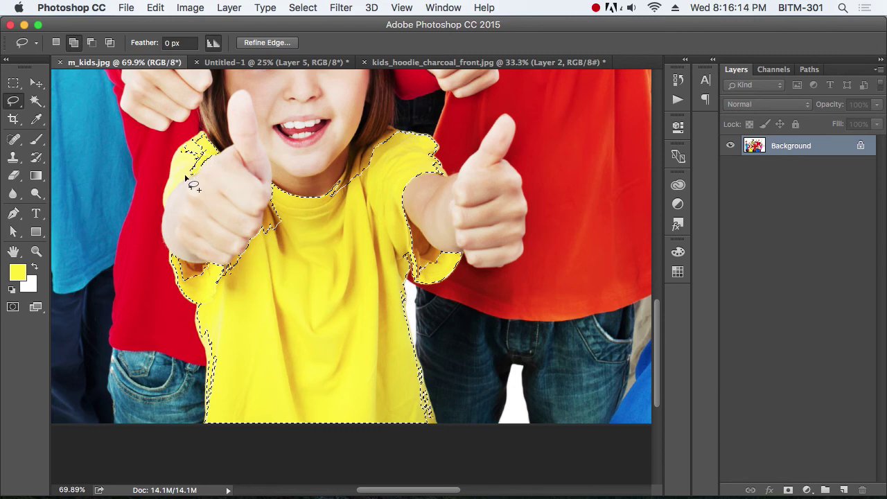
pyautogui.moveTo(175, 169); pyautogui.dragTo(200, 140)
pyautogui.moveTo(191, 174); pyautogui.dragTo(188, 175)
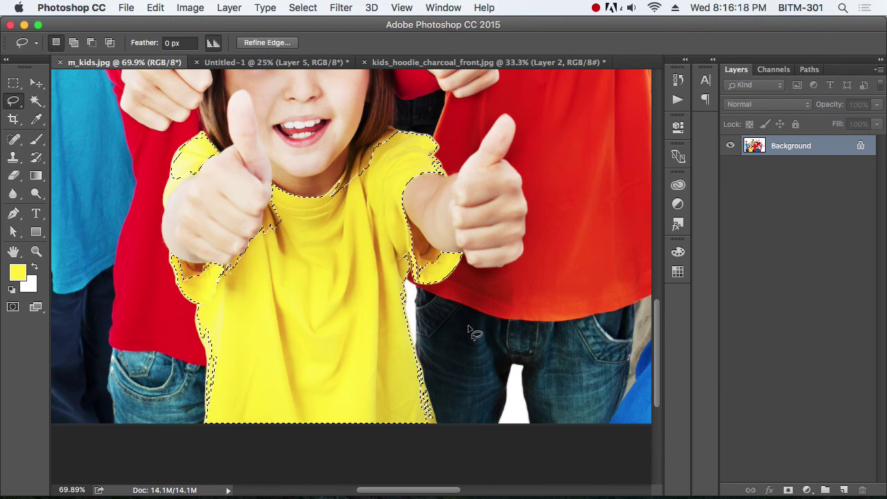
pyautogui.press('super+d')
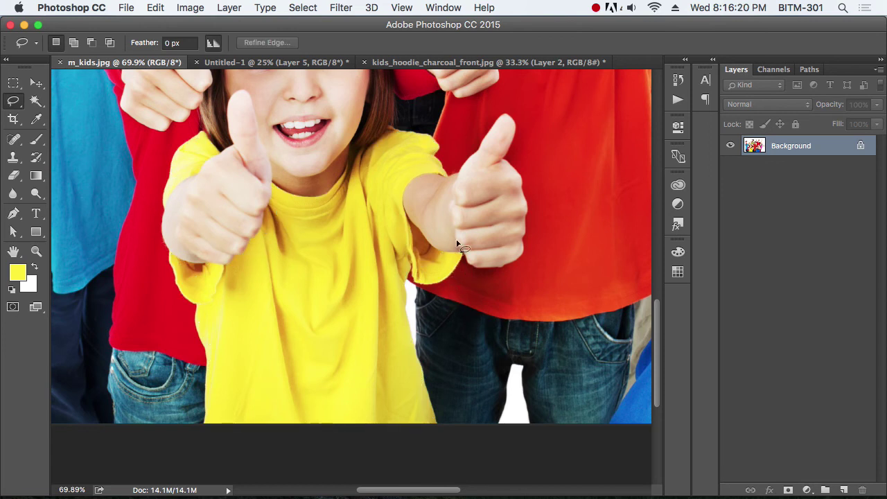
# - Select the yellow T-shirt with Color Range, sampling it in the selection preview at fuzziness 131
pyautogui.scroll(1, 315, 89)
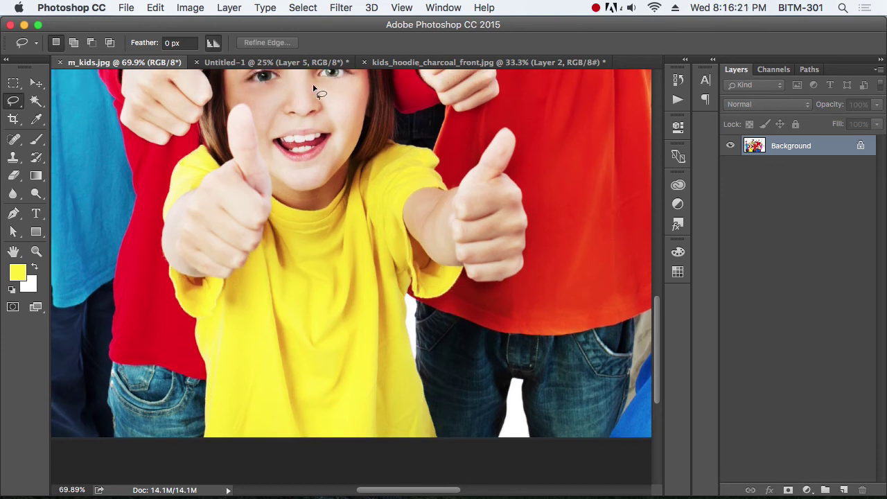
pyautogui.click(302, 7)
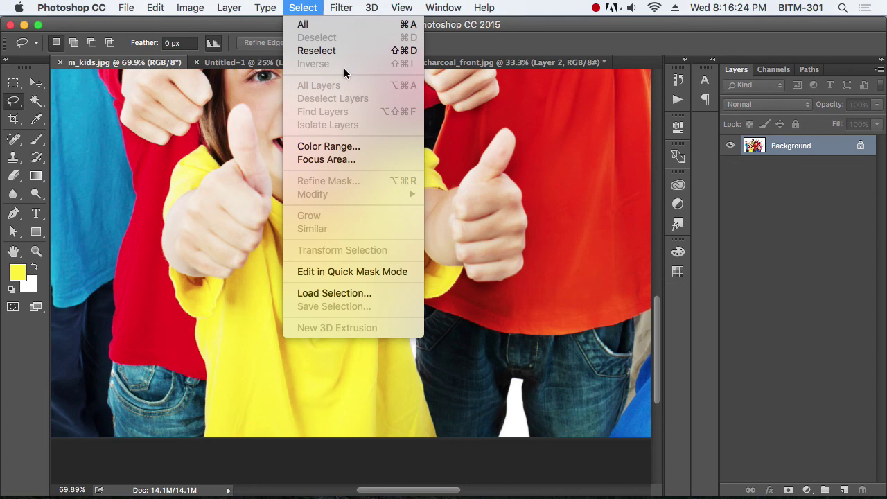
pyautogui.click(331, 146)
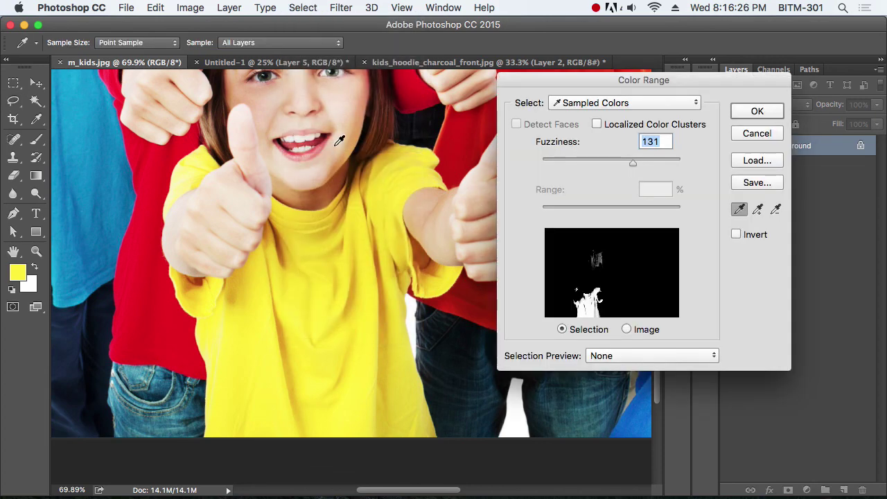
pyautogui.click(596, 305)
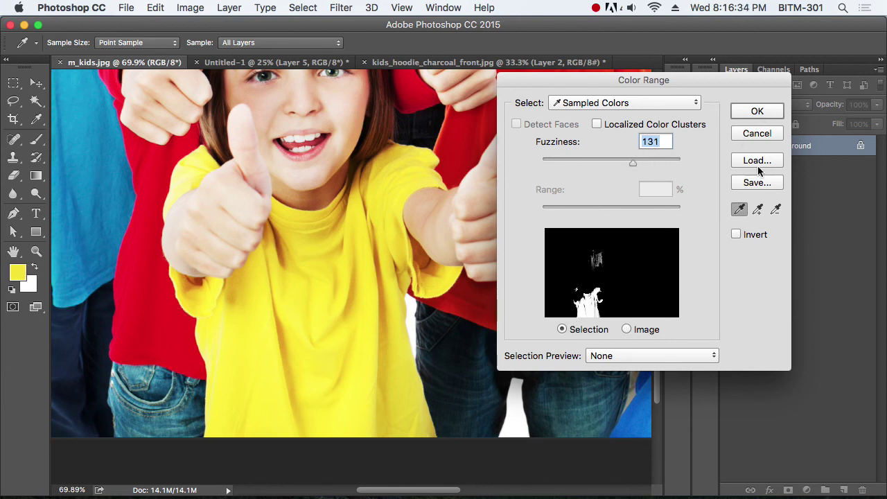
pyautogui.click(757, 111)
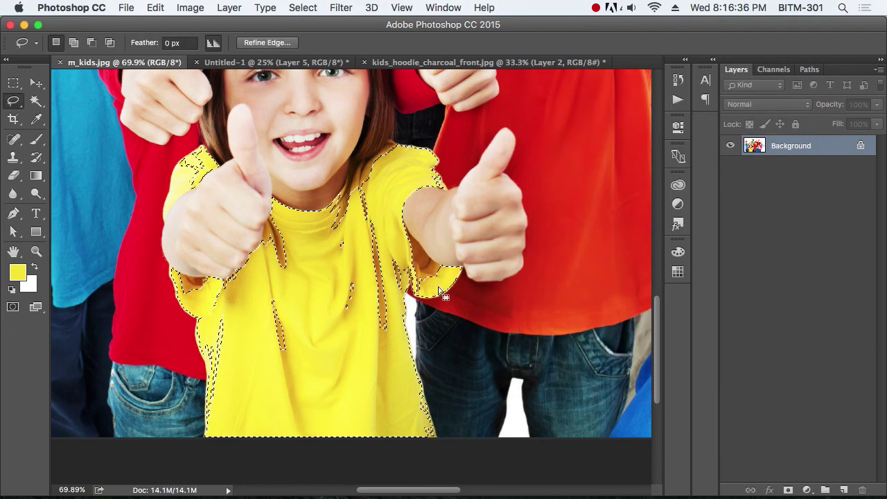
# - Lasso around the green dress to remove its stray patches from the Color Range selection
pyautogui.scroll(5, 318, 312)
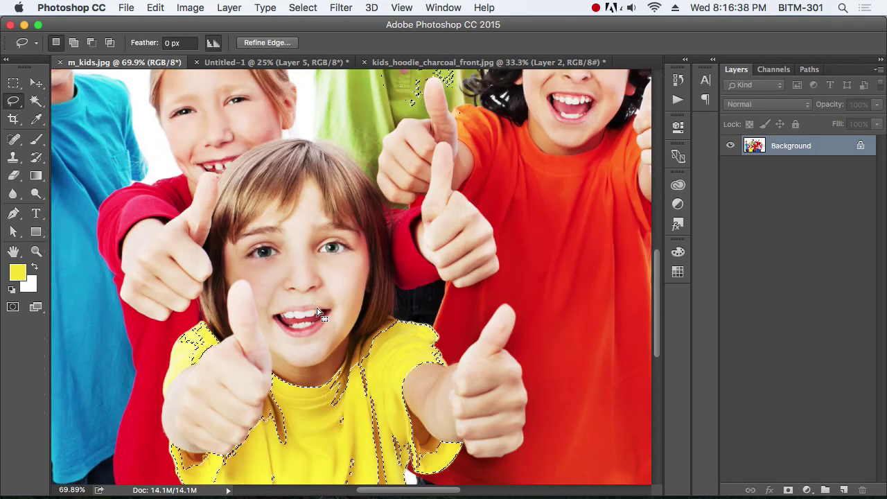
pyautogui.scroll(6, 318, 312)
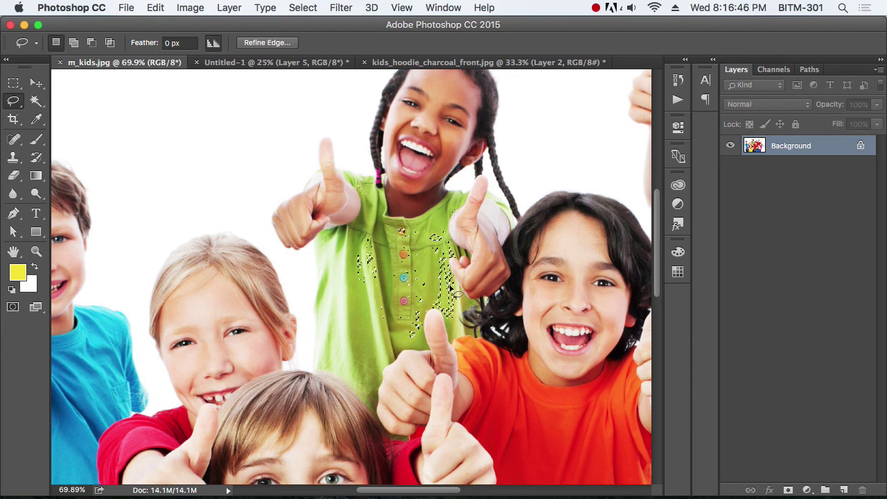
pyautogui.press('alt')
pyautogui.moveTo(478, 331)
pyautogui.mouseDown()
pyautogui.moveTo(413, 374)
pyautogui.moveTo(306, 200)
pyautogui.moveTo(562, 286)
pyautogui.moveTo(360, 359)
pyautogui.moveTo(367, 353)
pyautogui.mouseUp()
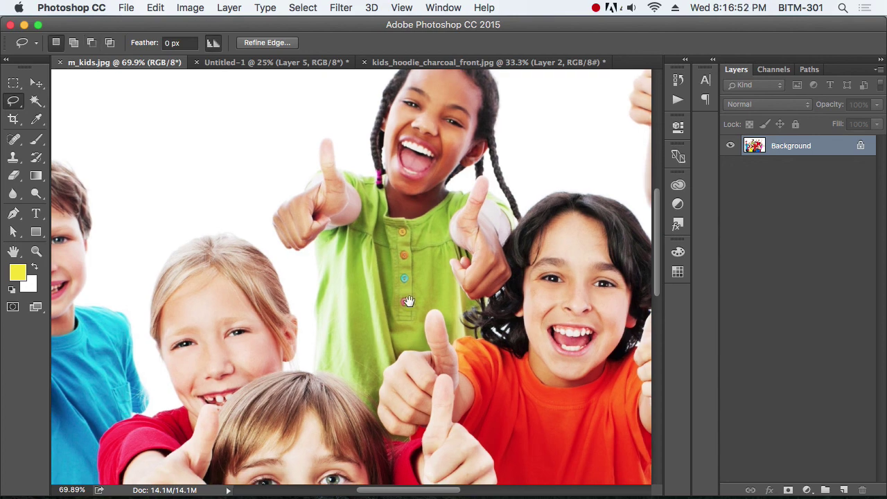
# - Add the missed folds on the yellow T-shirt's chest and the gaps in its raised sleeve to the selection with the Lasso
pyautogui.scroll(-10, 409, 301)
pyautogui.scroll(3, 400, 308)
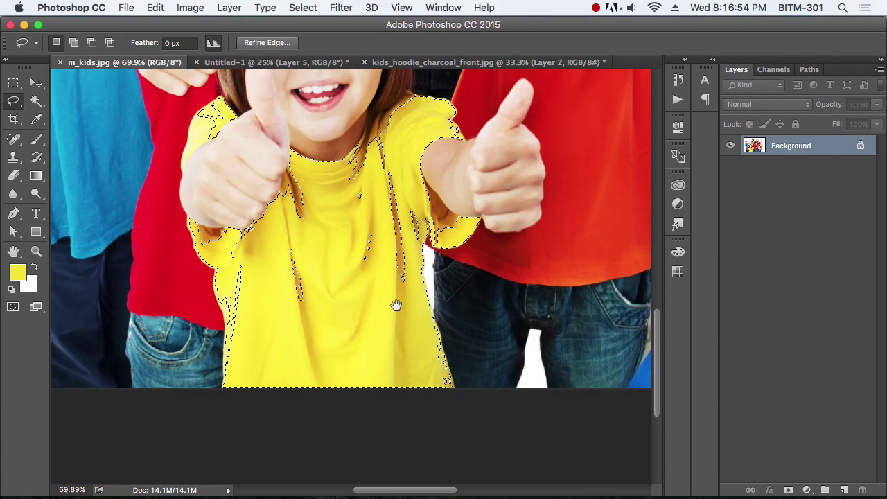
pyautogui.press('shift')
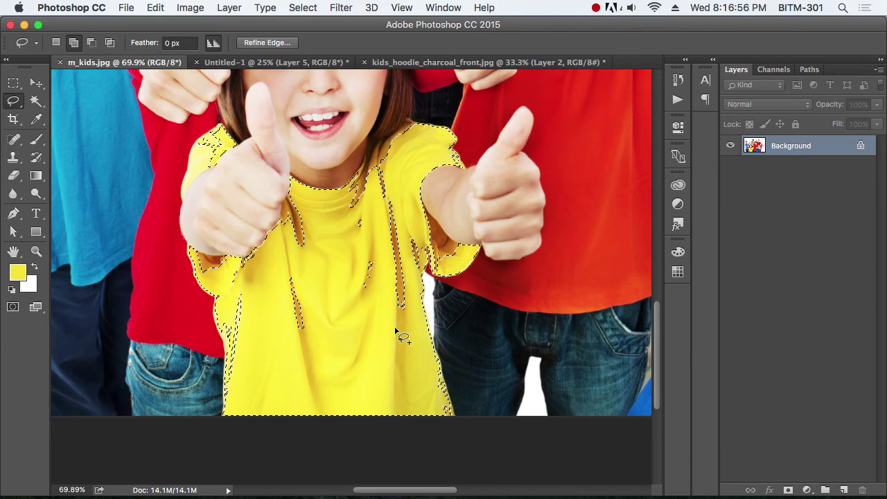
pyautogui.moveTo(364, 339)
pyautogui.mouseDown()
pyautogui.moveTo(267, 333)
pyautogui.moveTo(270, 280)
pyautogui.mouseUp()
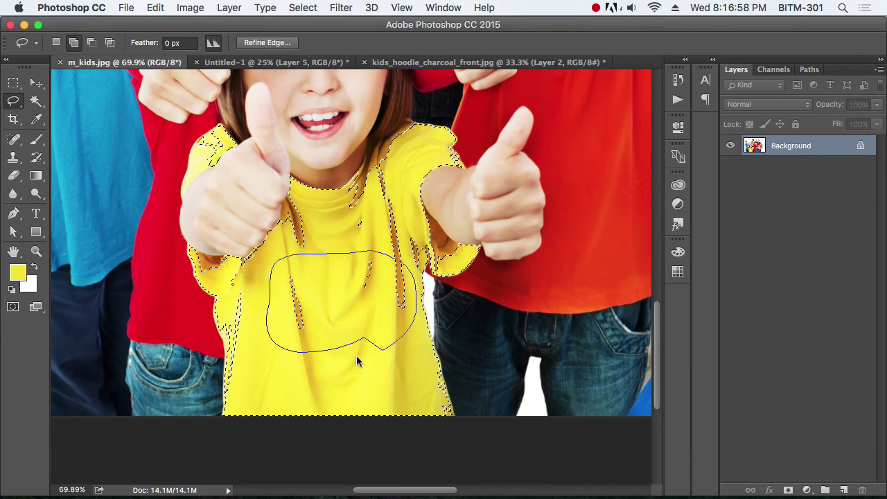
pyautogui.moveTo(358, 360); pyautogui.dragTo(349, 360)
pyautogui.moveTo(230, 156); pyautogui.dragTo(231, 141)
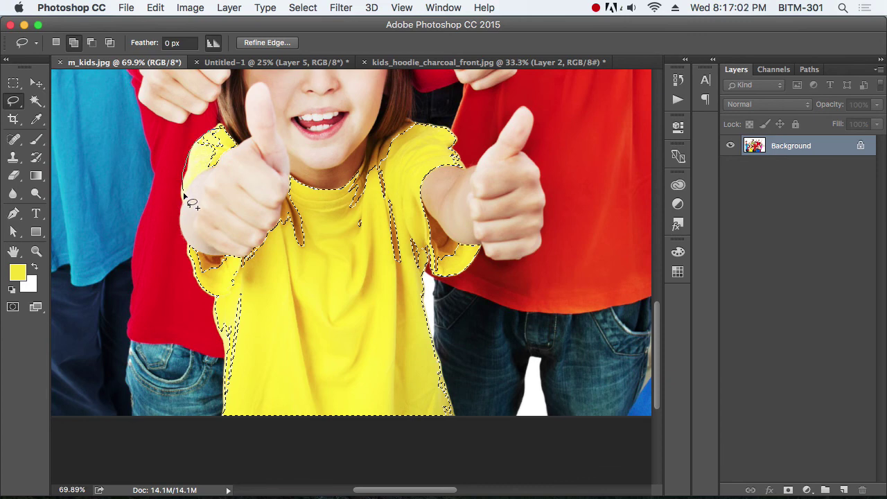
pyautogui.moveTo(331, 181); pyautogui.dragTo(326, 183)
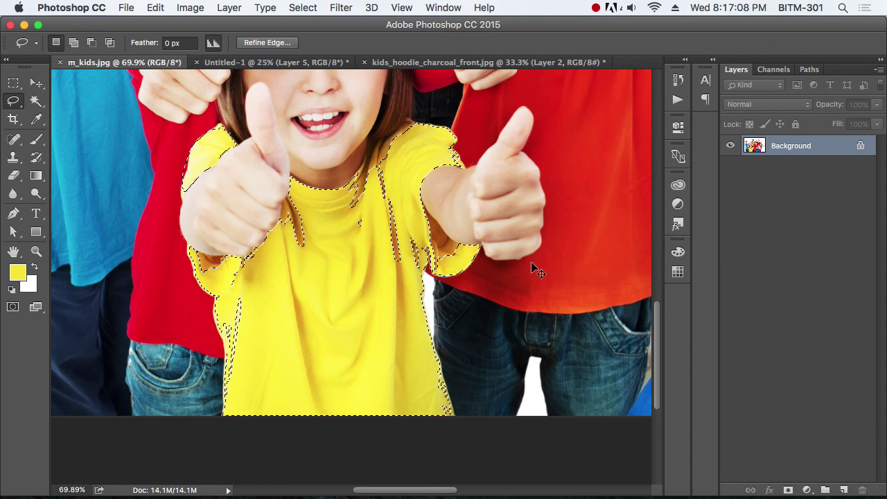
# - Try shifting the selected T-shirt's hue to +131 with Hue/Saturation
pyautogui.press('super+u')
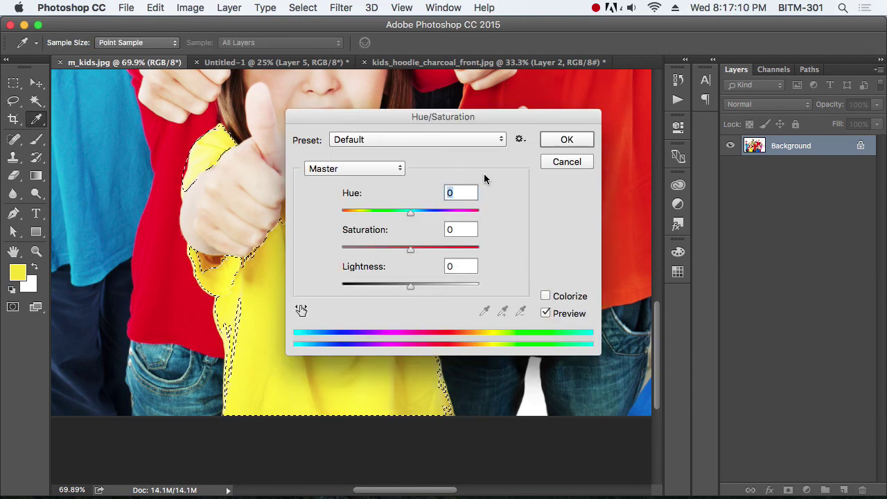
pyautogui.moveTo(436, 127); pyautogui.dragTo(714, 159)
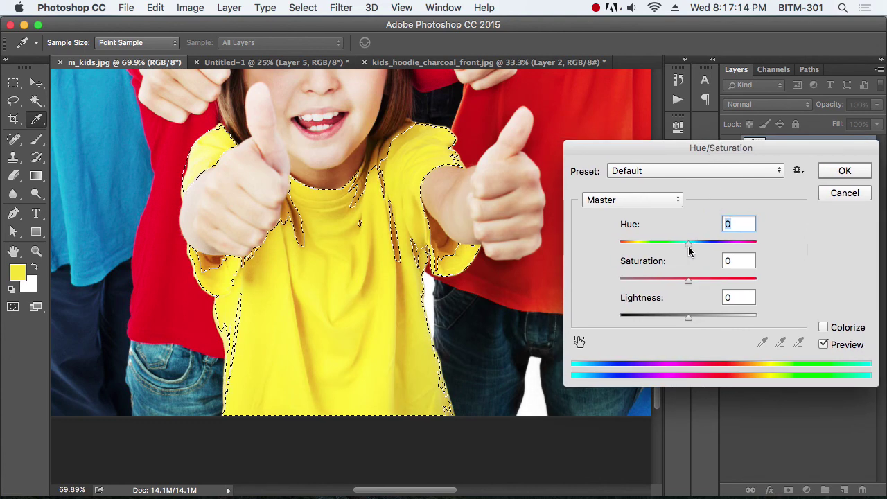
pyautogui.moveTo(690, 248); pyautogui.dragTo(744, 247)
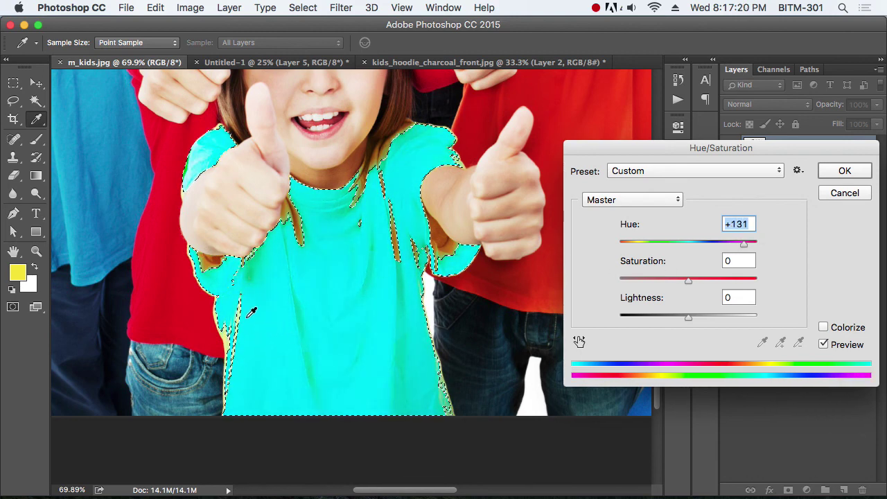
pyautogui.click(859, 193)
# - Feather the T-shirt selection with a radius of 5 pixels
pyautogui.click(341, 8)
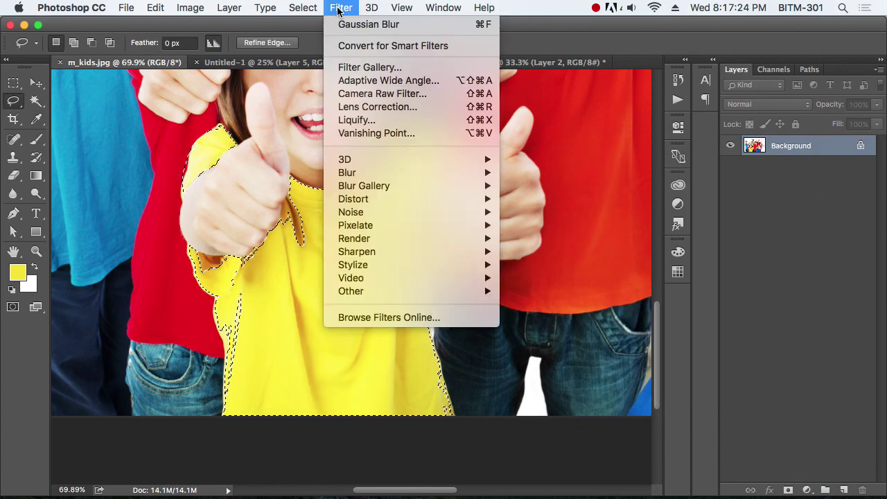
pyautogui.moveTo(315, 14)
pyautogui.moveTo(391, 194)
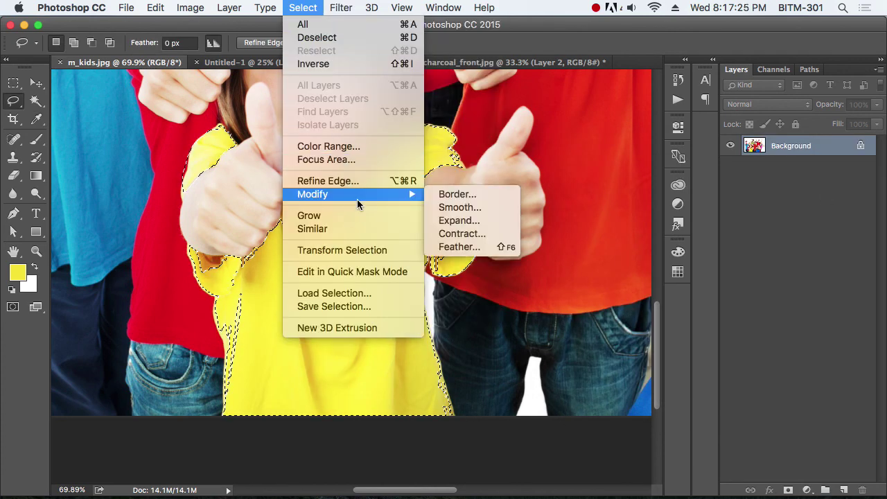
pyautogui.click(487, 246)
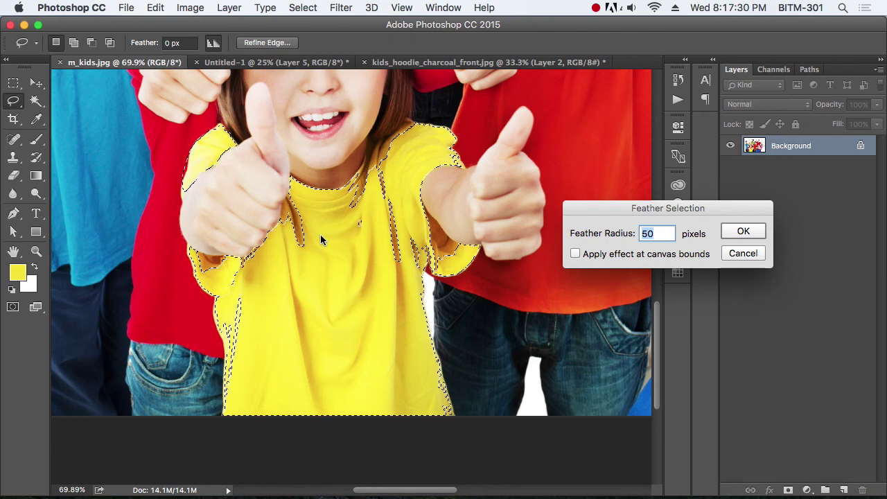
pyautogui.write('5')
pyautogui.press('Return')
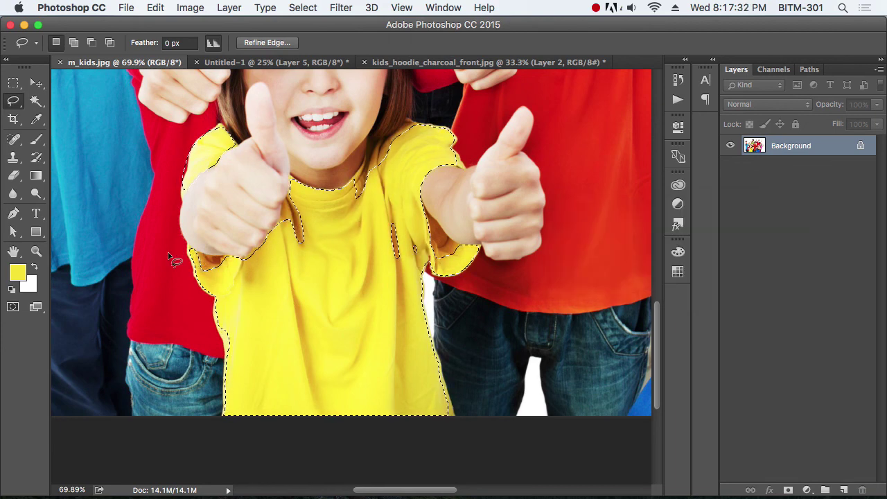
# - Shift the feathered T-shirt selection's hue from yellow to red with Hue/Saturation, and deselect
pyautogui.press('super+u')
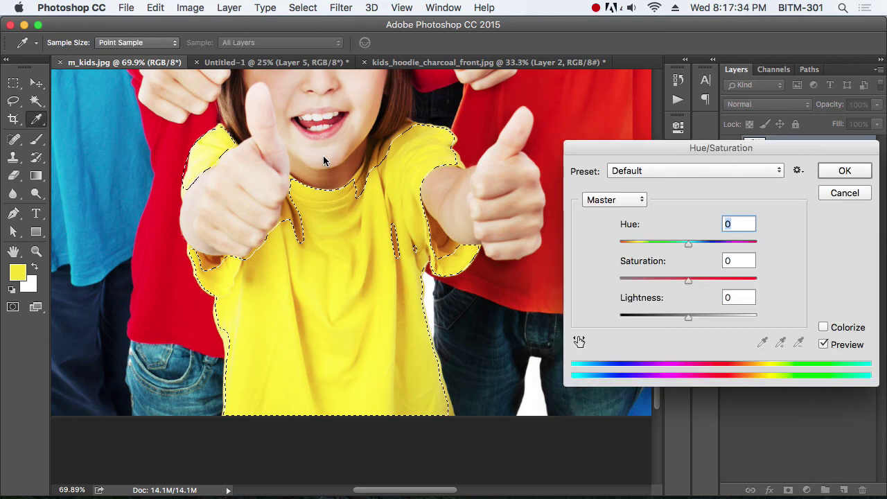
pyautogui.moveTo(687, 244); pyautogui.dragTo(656, 254)
pyautogui.click(844, 172)
pyautogui.press('l')
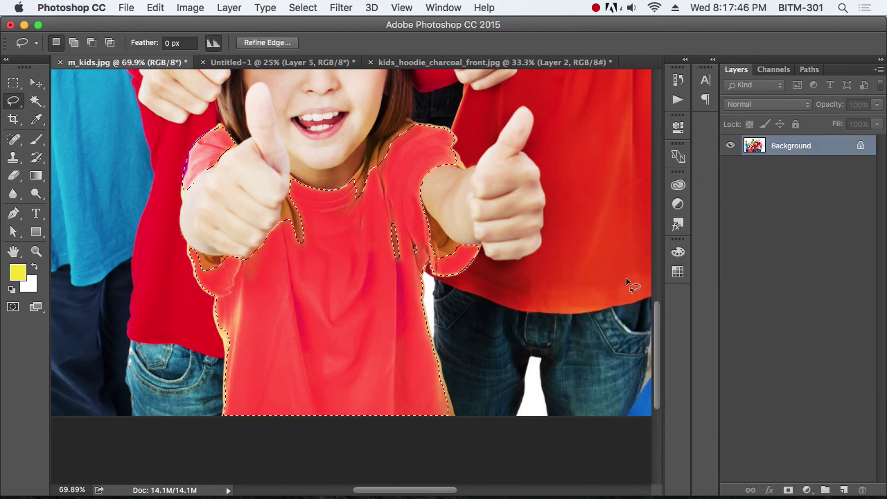
pyautogui.hotkey('ctrl', 'd')
pyautogui.hotkey('ctrl', '-')
pyautogui.hotkey('ctrl', '-')
pyautogui.hotkey('ctrl', '-')
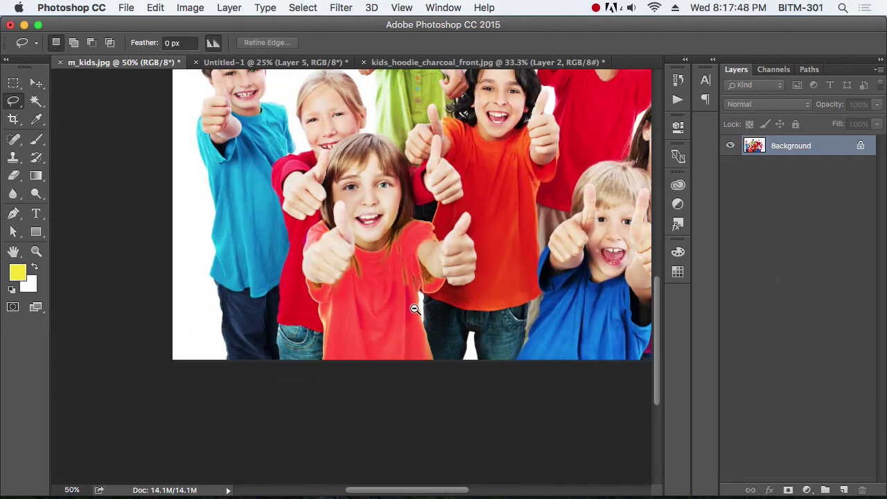